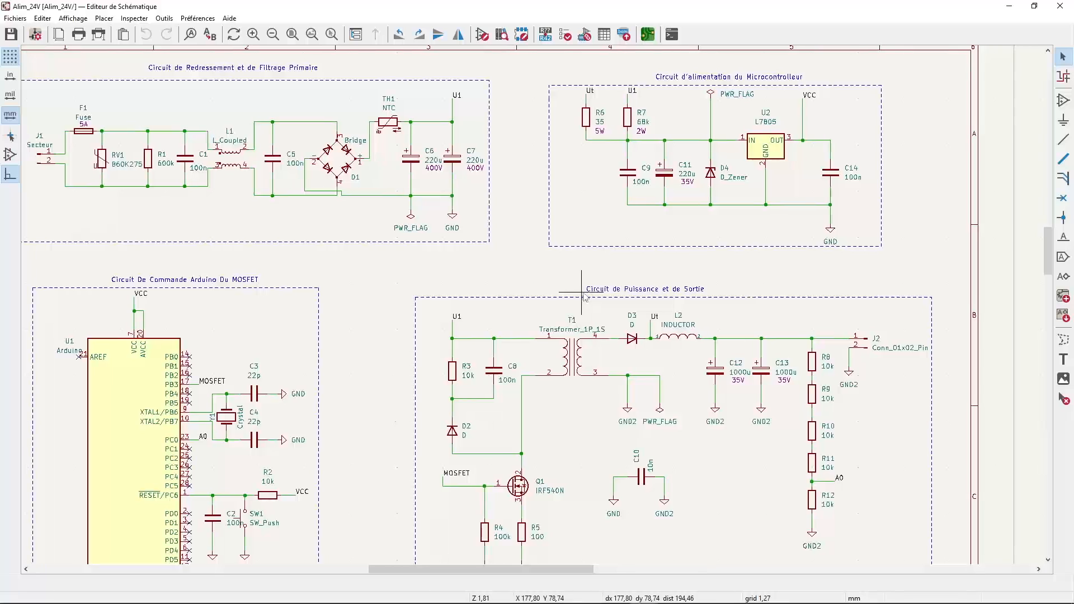
- Examine the primary rectification and filtering circuit in the 24 V supply schematic, including bridge D1 and filter capacitors C6 and C7
middle_drag(582, 295, 627, 280)
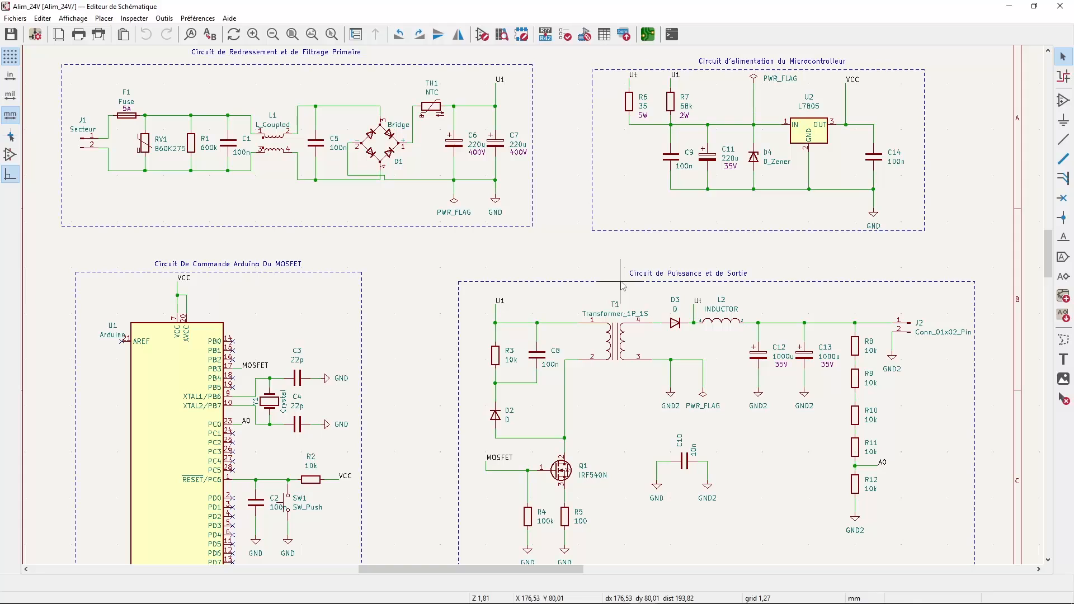
middle_drag(509, 299, 578, 322)
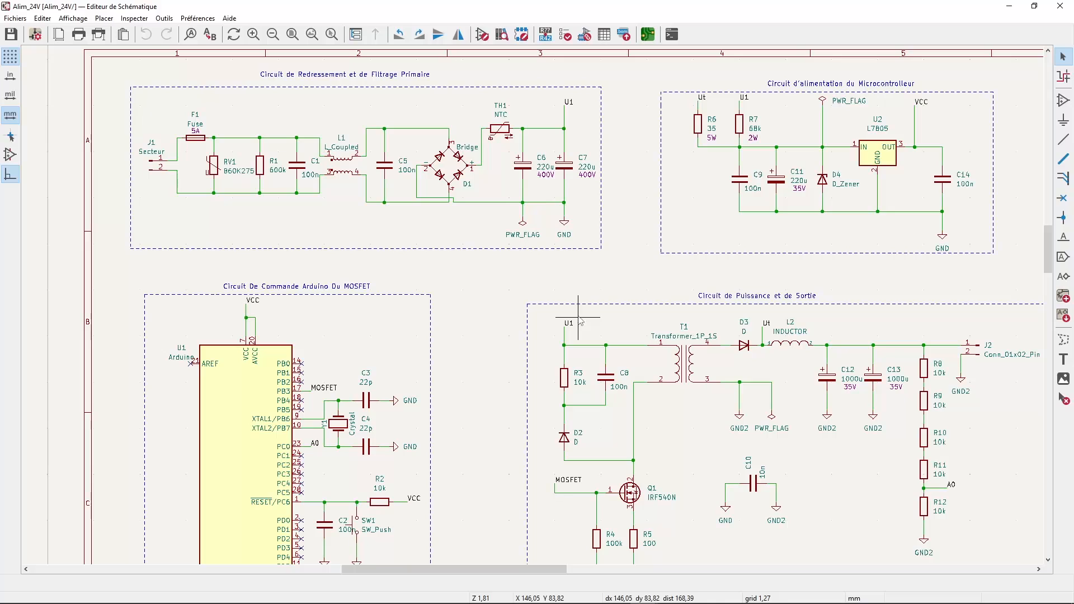
scroll(469, 224, up, 3)
scroll(504, 269, down, 2)
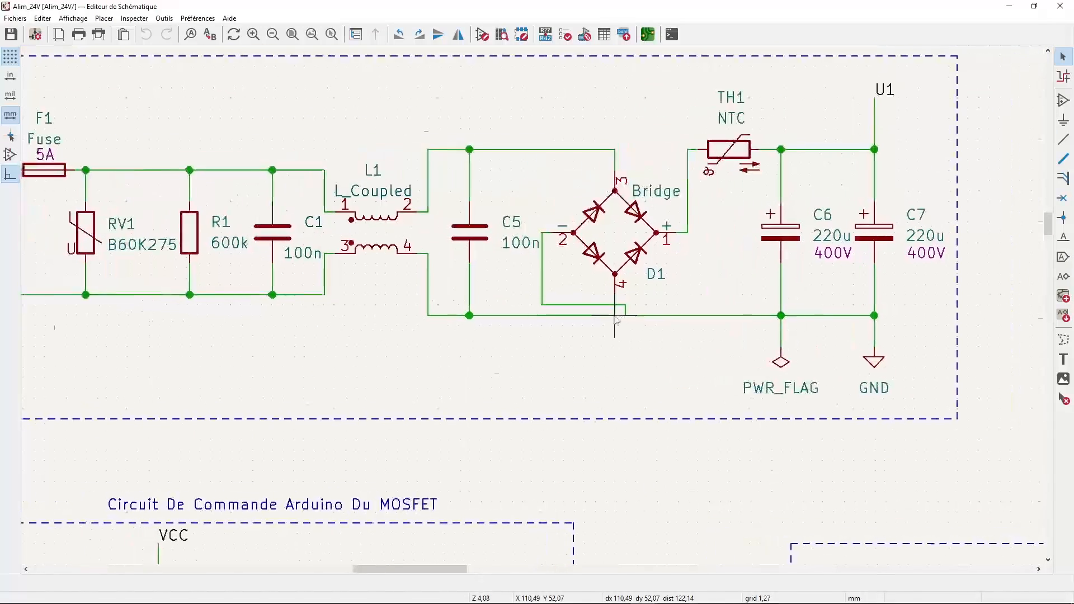
scroll(551, 330, up, 2)
middle_drag(551, 330, 577, 361)
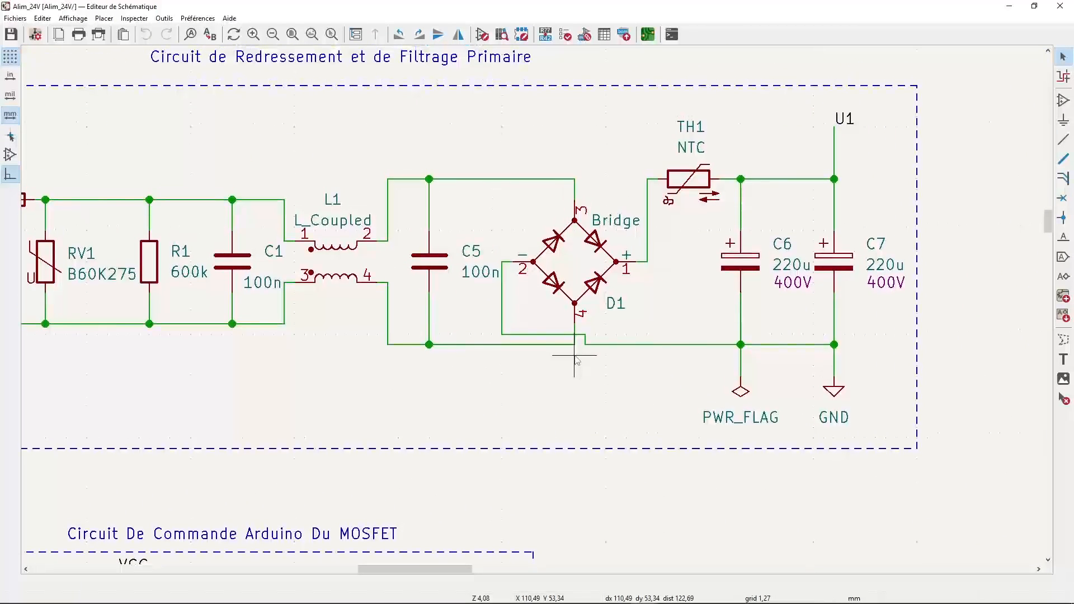
scroll(575, 355, down, 2)
scroll(532, 305, up, 1)
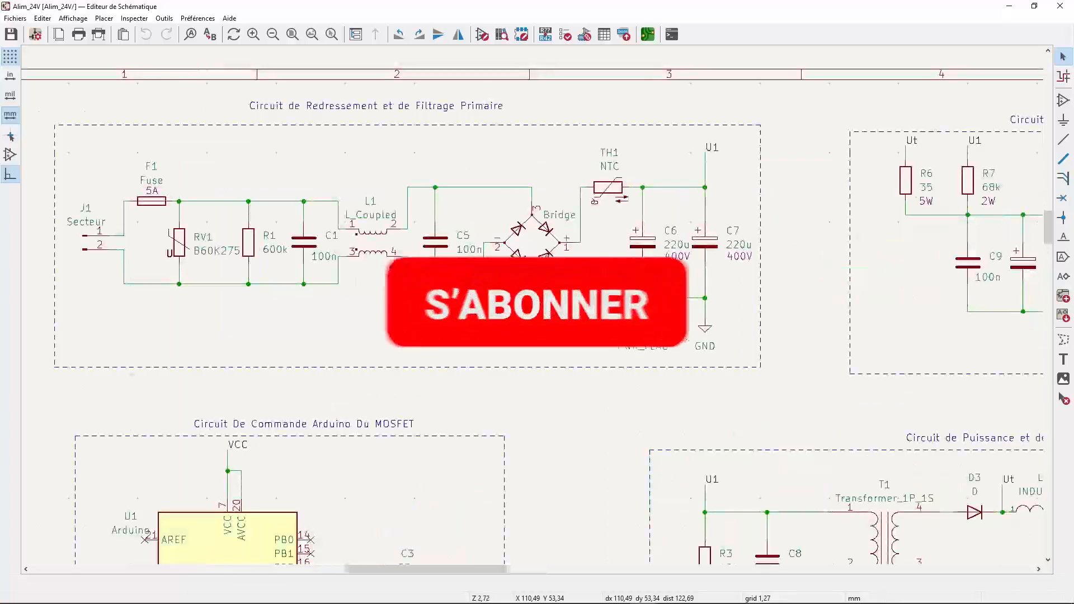
middle_drag(532, 305, 439, 281)
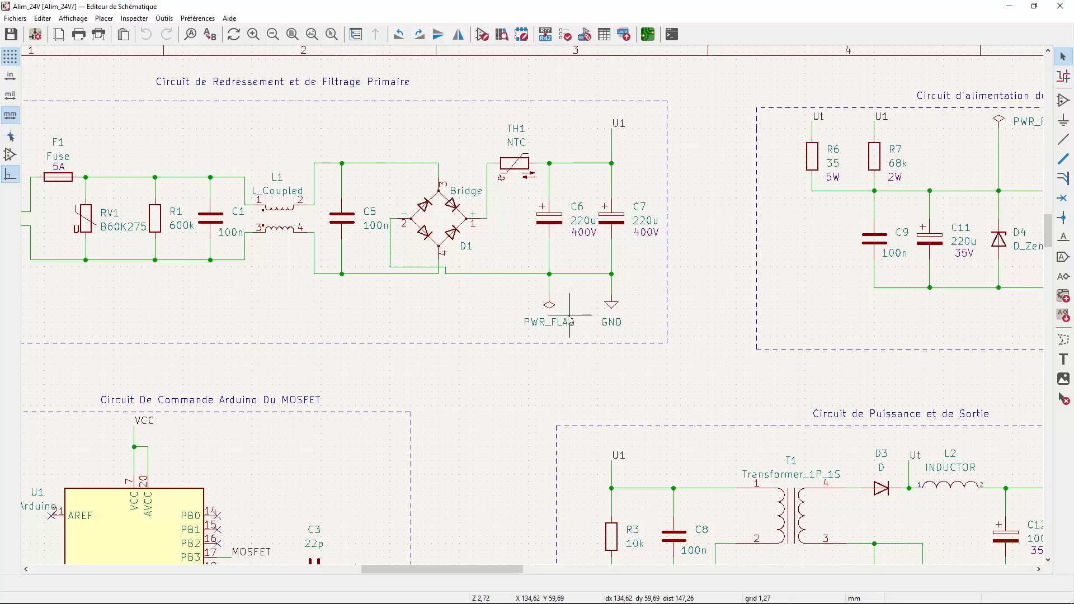
scroll(570, 322, down, 2)
middle_drag(532, 305, 502, 282)
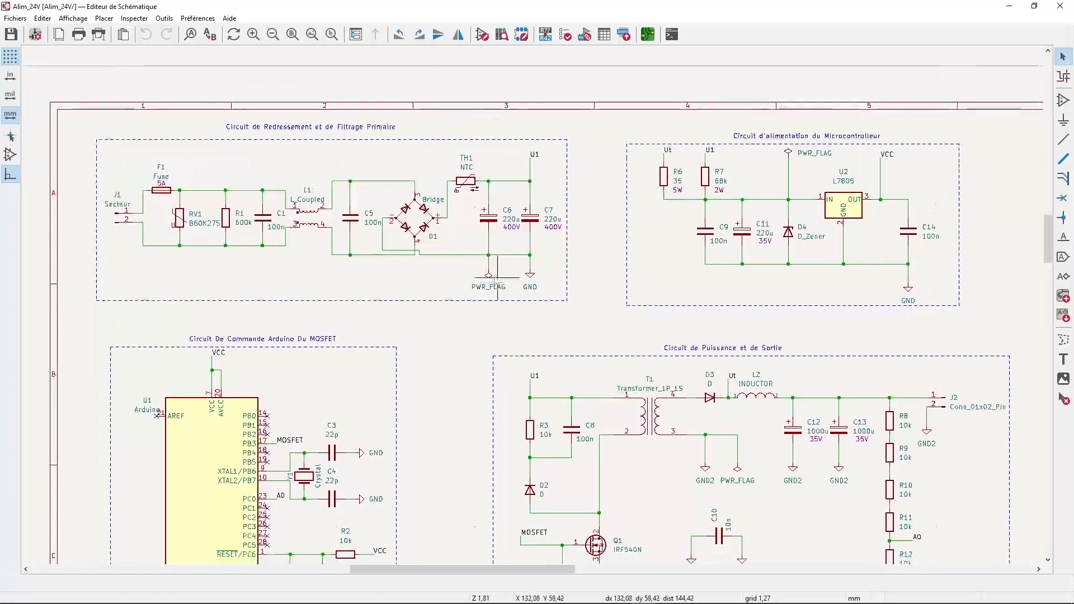
scroll(528, 315, down, 1)
scroll(518, 361, up, 2)
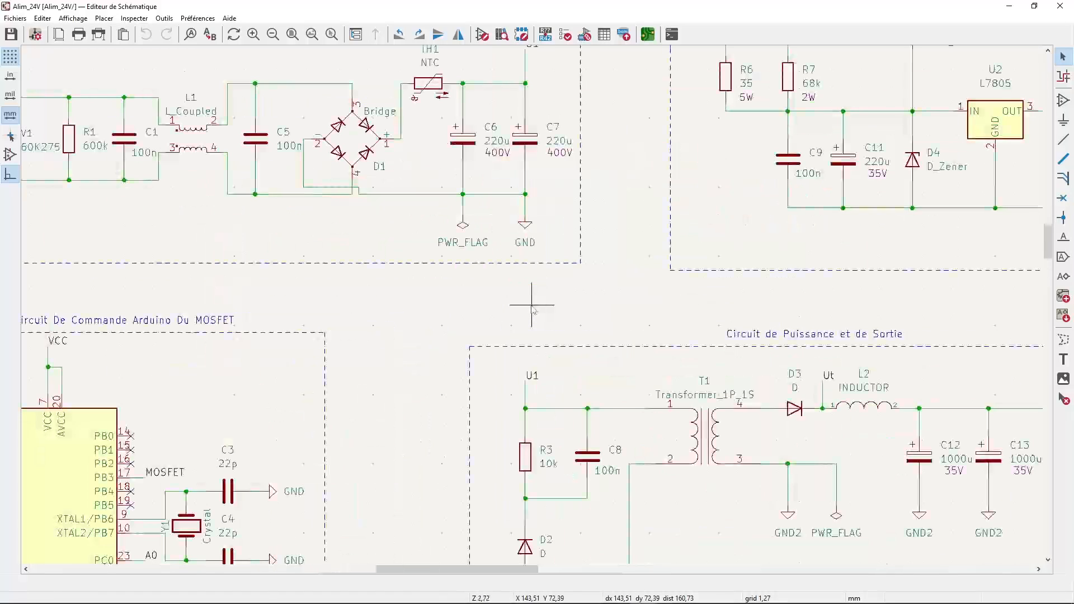
scroll(520, 297, down, 1)
middle_drag(532, 305, 472, 299)
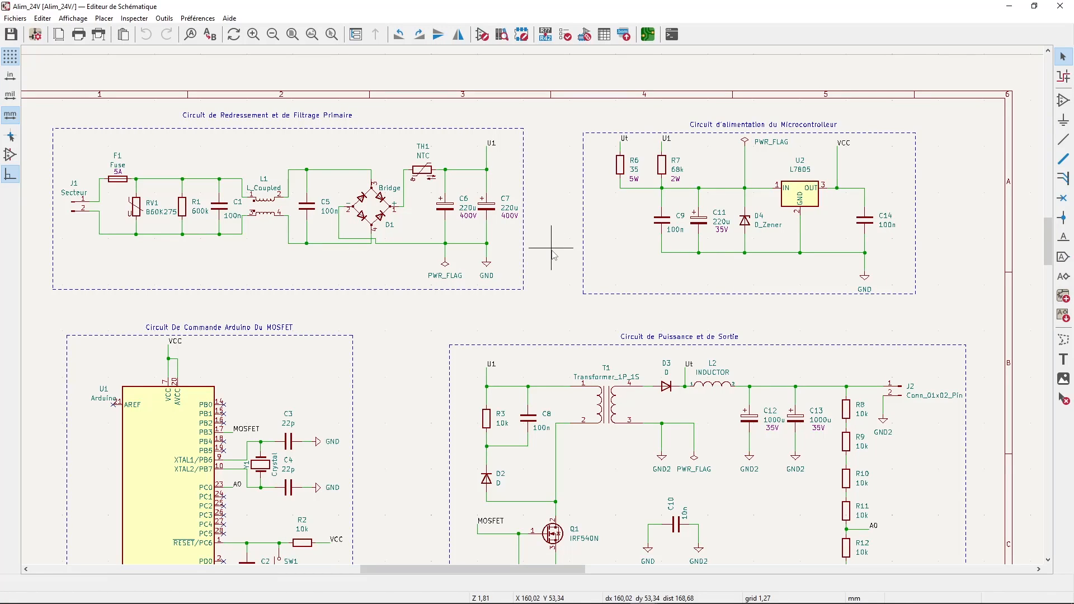
- Review the primary circuit from mains connector J1 to output U1 and its place among the sheet's other circuit blocks
scroll(504, 258, up, 5)
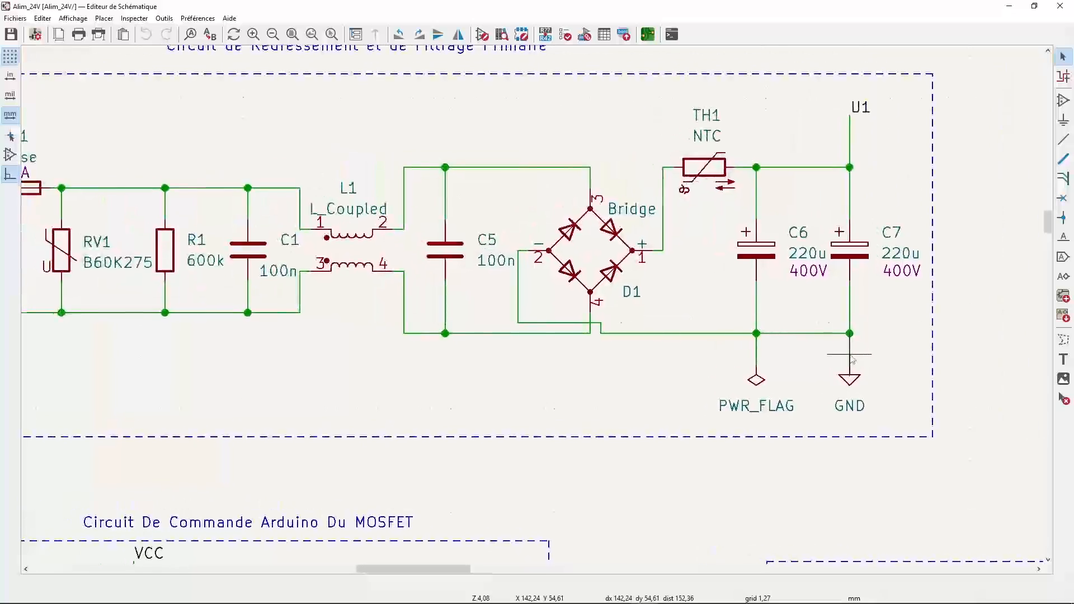
scroll(852, 360, down, 4)
scroll(852, 361, up, 3)
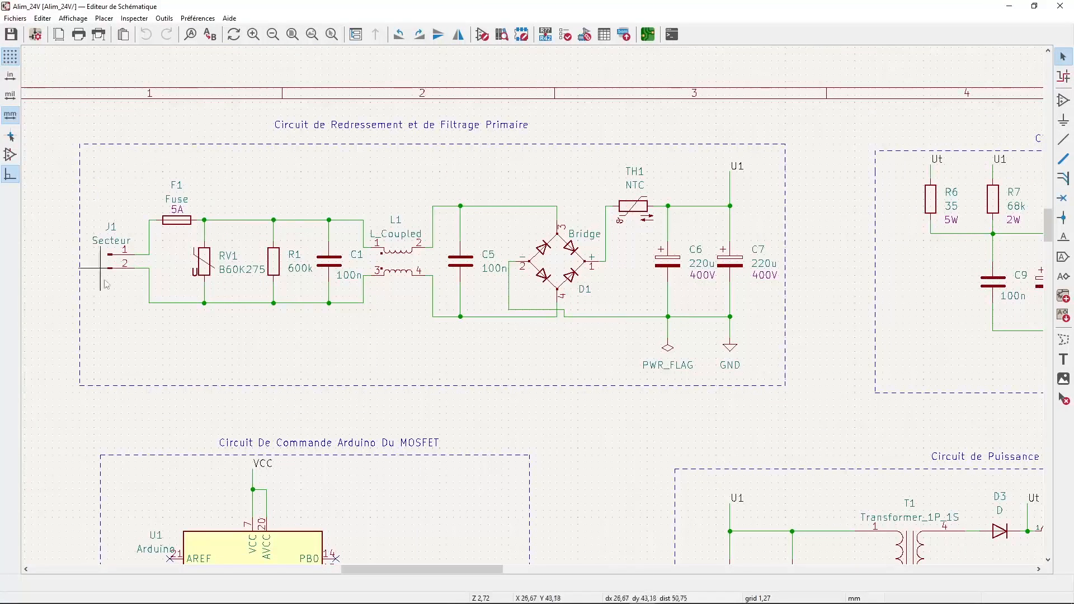
scroll(677, 280, down, 2)
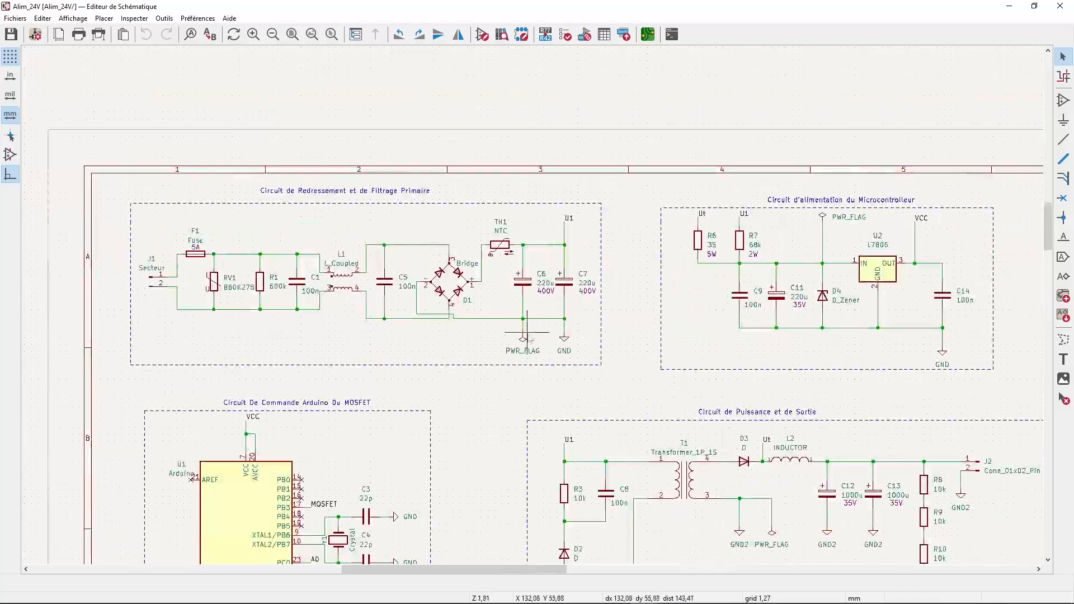
middle_drag(523, 376, 478, 256)
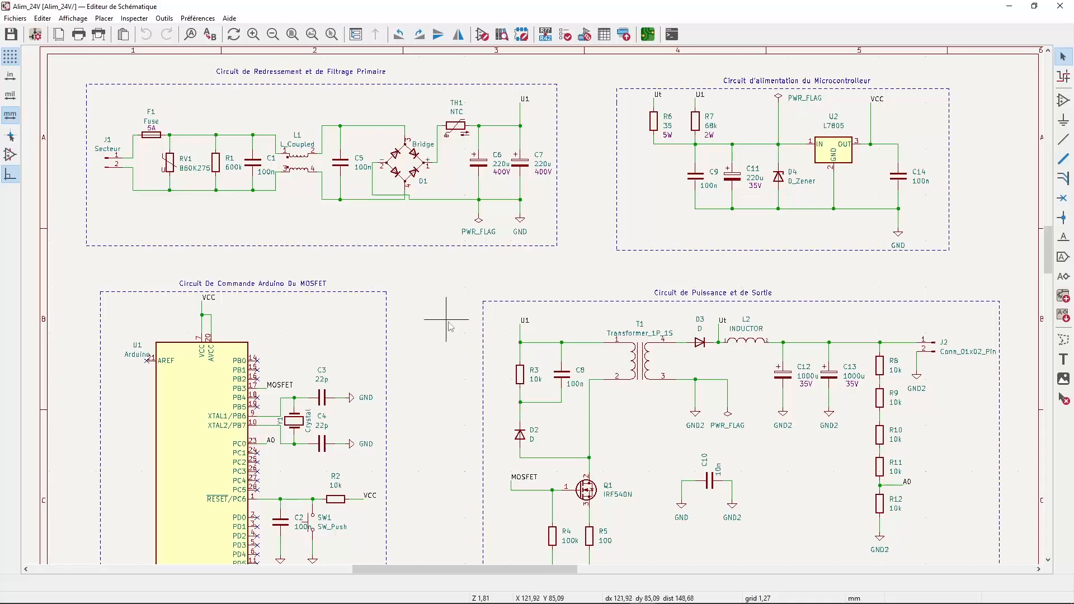
scroll(447, 336, down, 3)
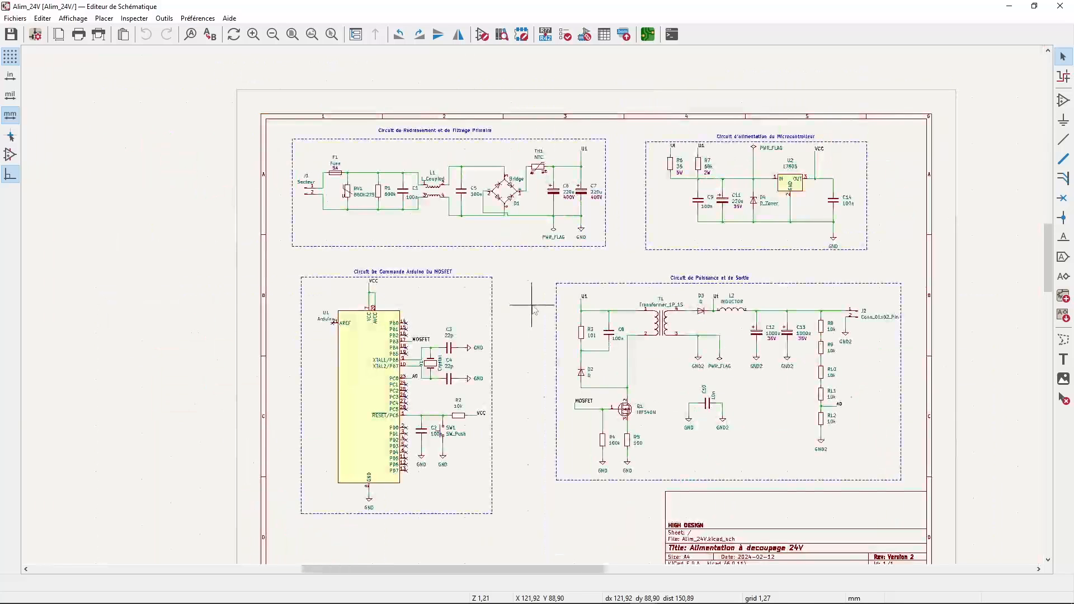
scroll(533, 310, up, 3)
middle_drag(533, 310, 478, 292)
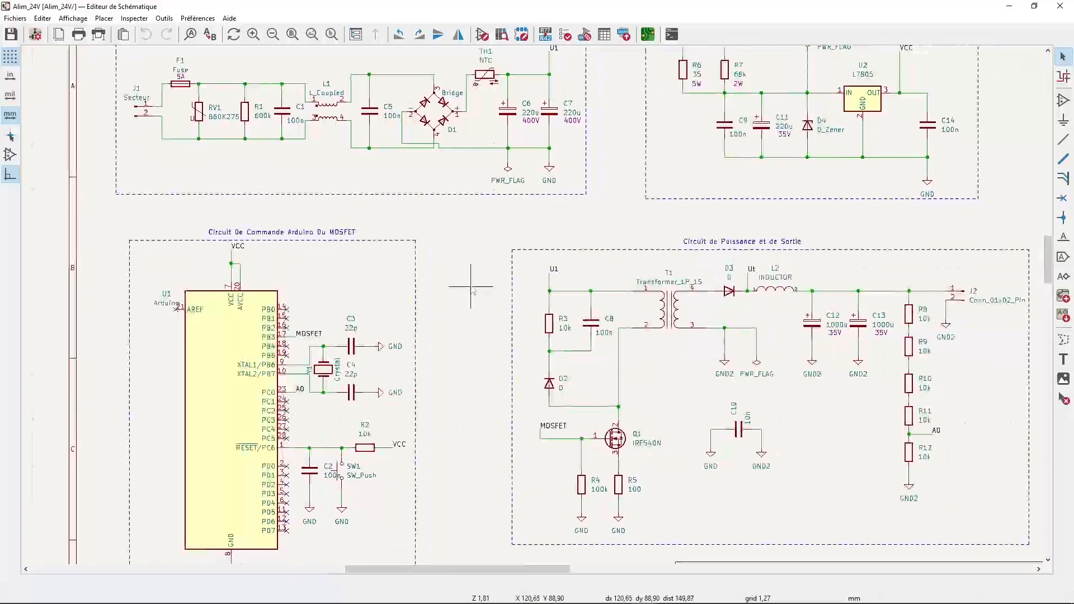
scroll(478, 292, down, 3)
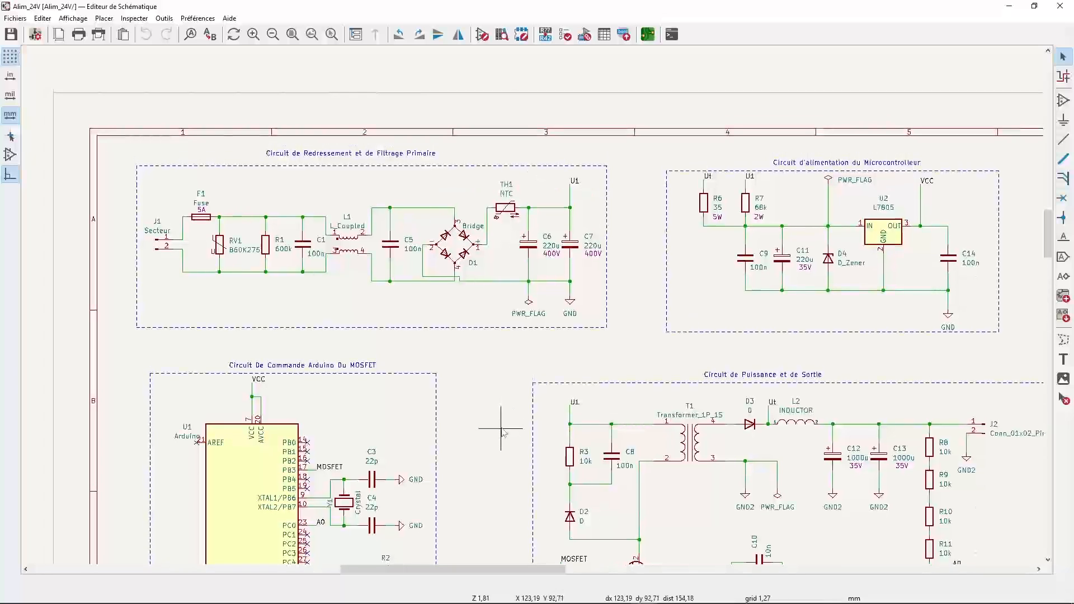
scroll(442, 204, up, 4)
middle_drag(546, 327, 592, 369)
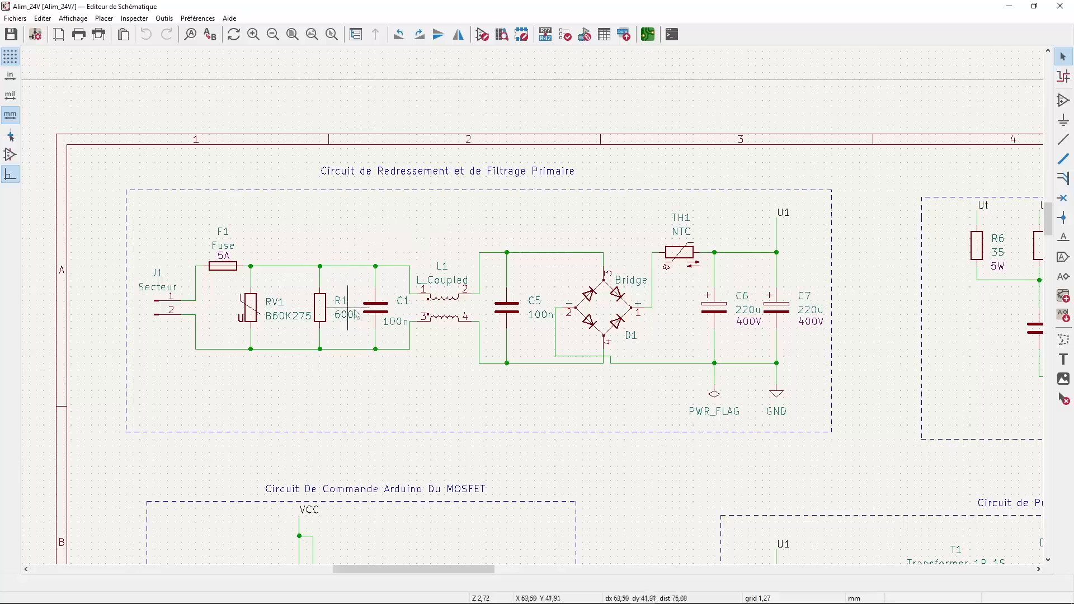
scroll(776, 358, down, 2)
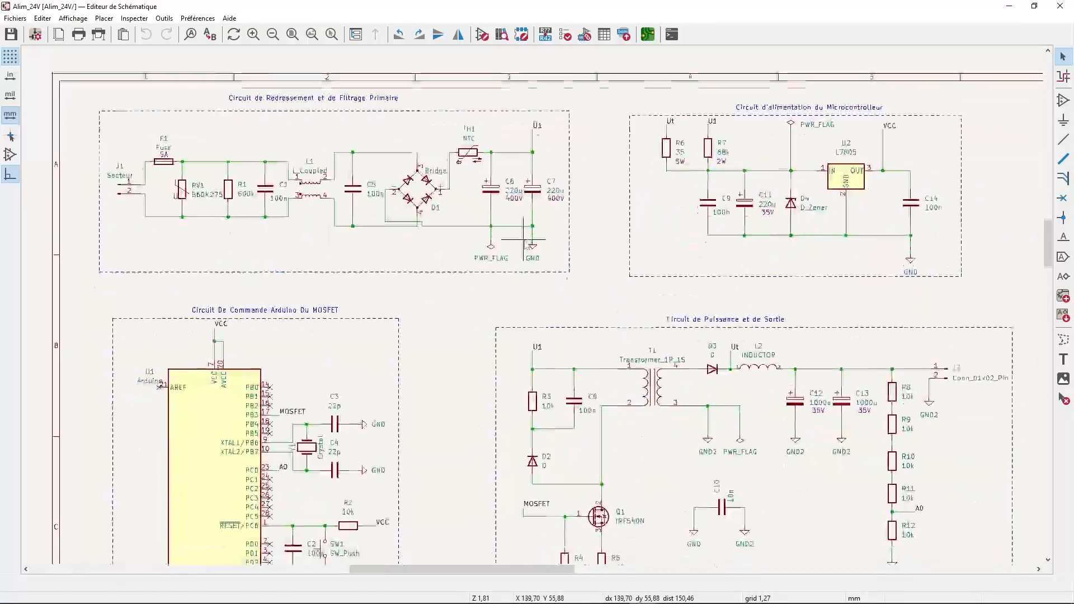
middle_drag(525, 241, 549, 201)
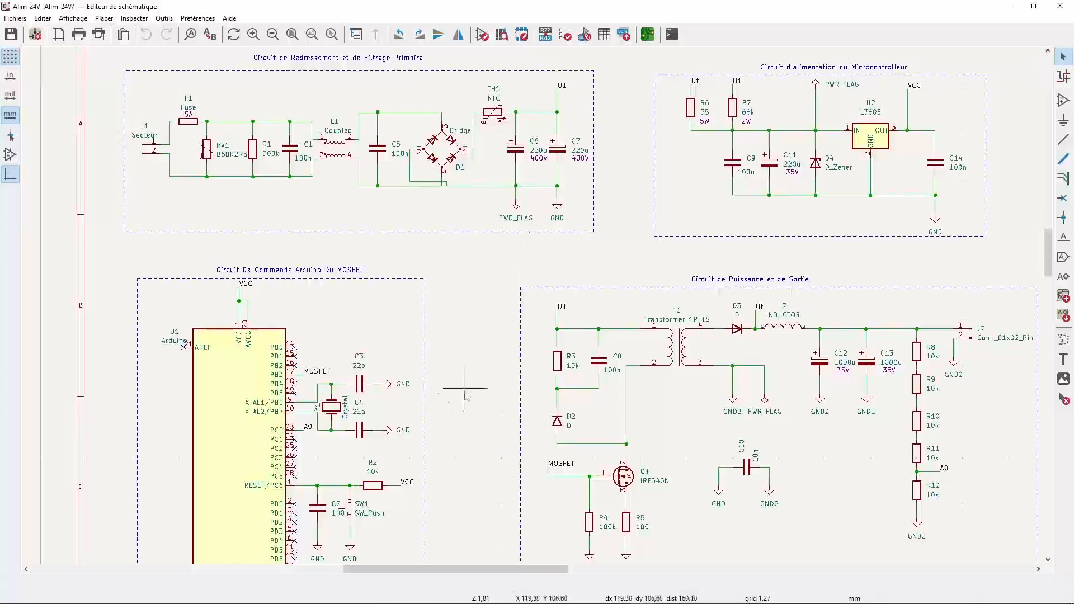
- Examine the Arduino MOSFET control circuit, the power and output circuit, and the microcontroller supply circuit
middle_drag(341, 449, 398, 275)
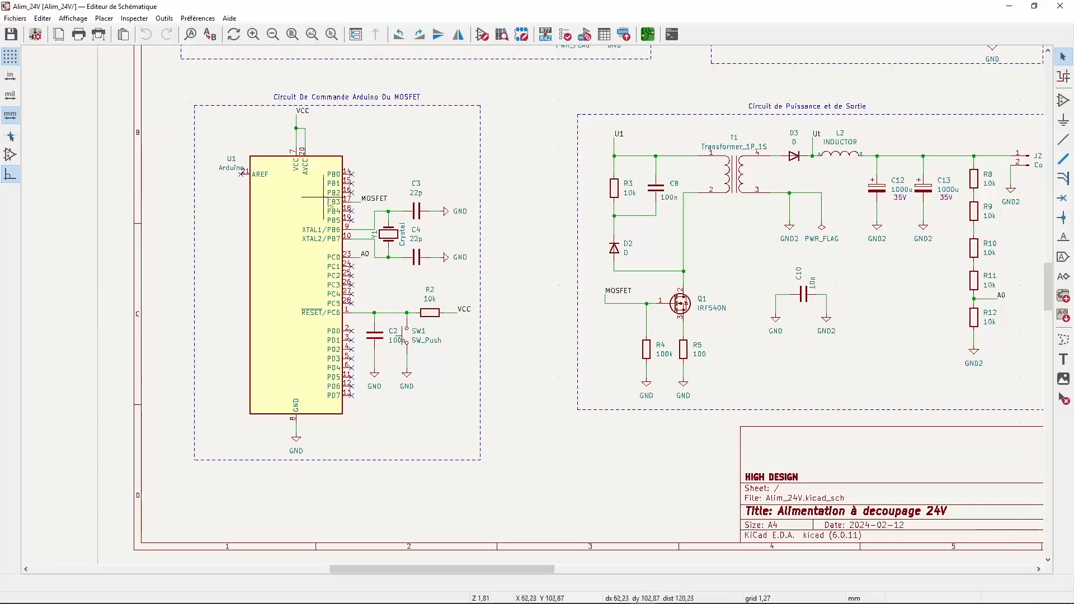
middle_drag(481, 247, 283, 309)
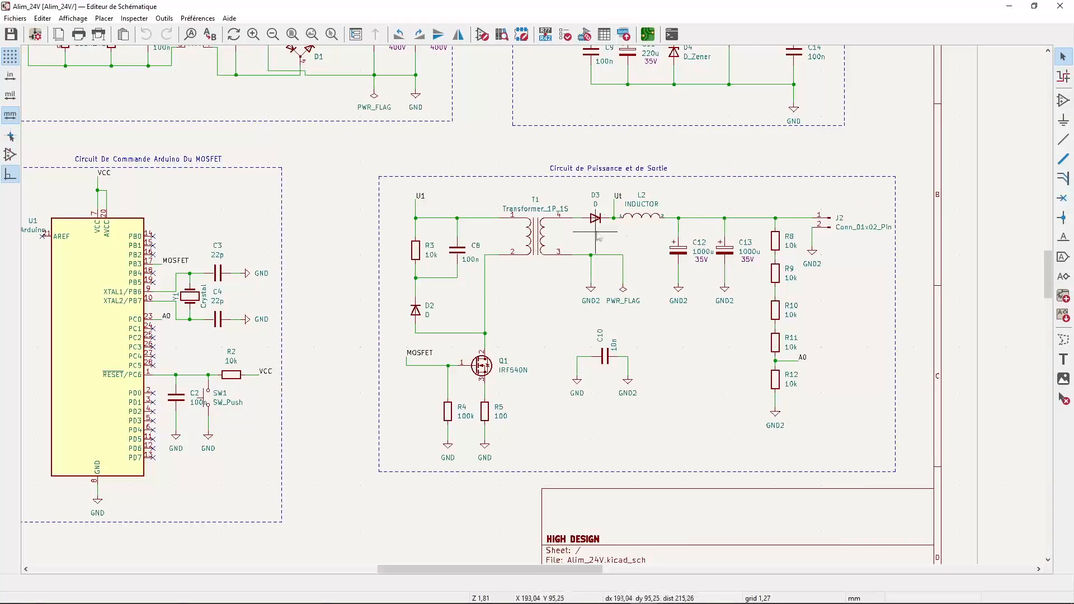
middle_drag(587, 224, 646, 460)
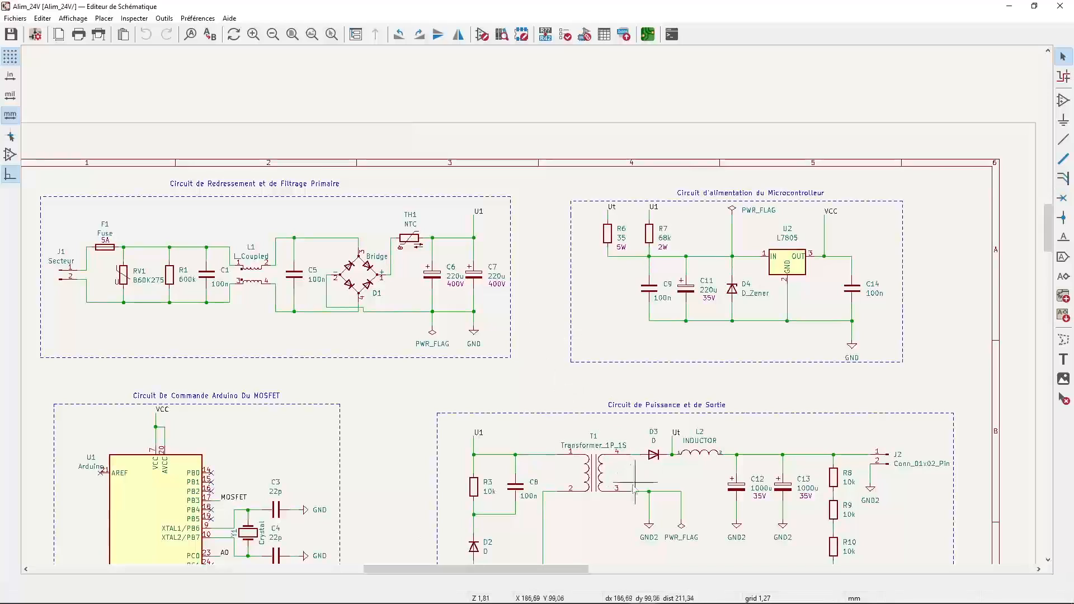
middle_drag(476, 344, 664, 302)
middle_drag(693, 340, 604, 289)
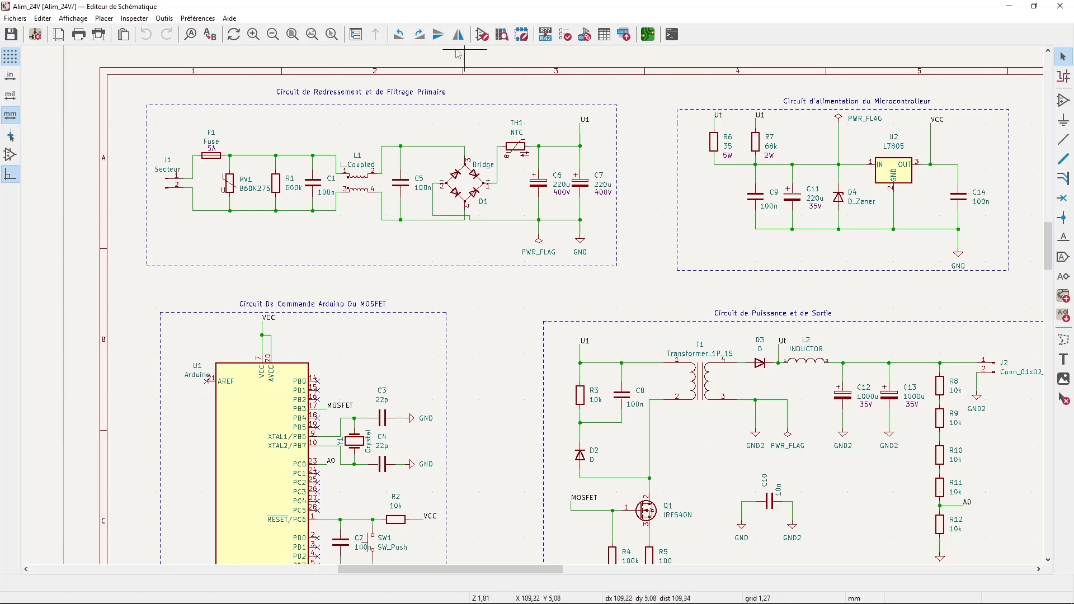
scroll(355, 140, up, 2)
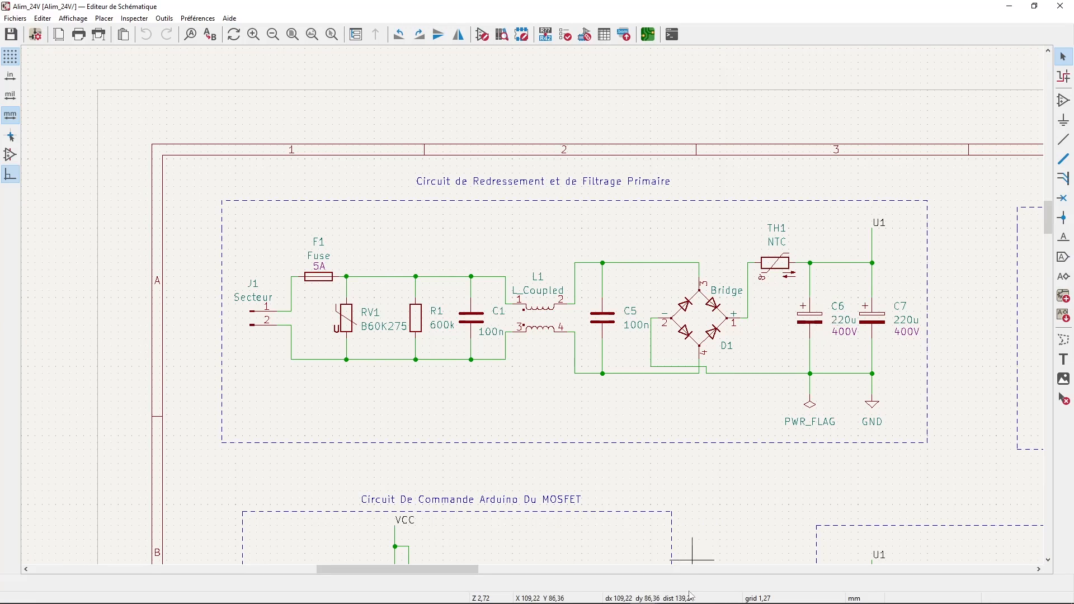
- Switch to the PCB editor and bring the whole empty Alim_24V board sheet into view
mouse_move(638, 603)
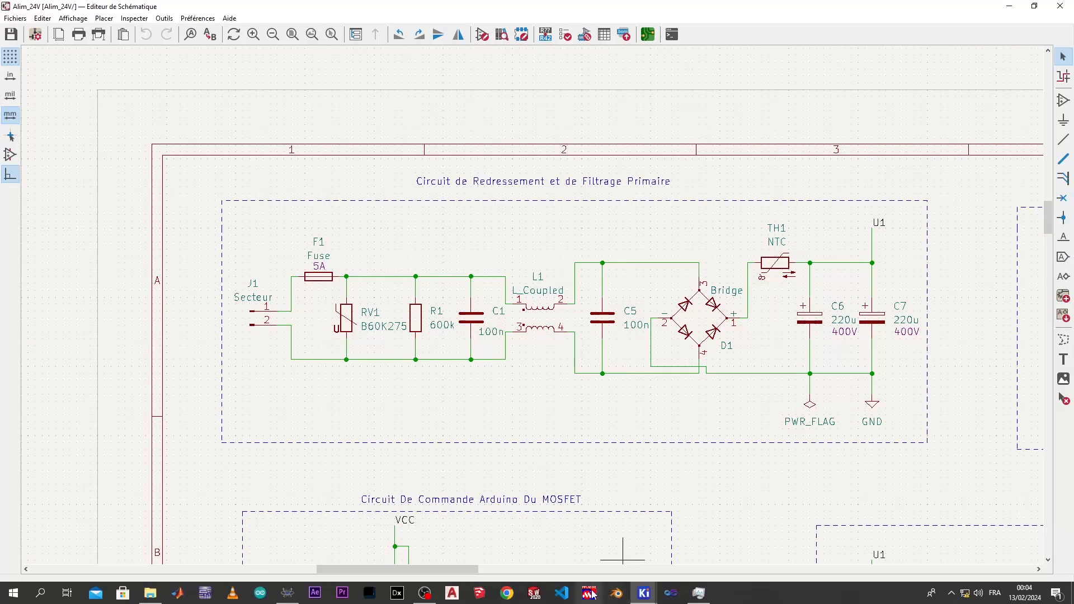
click(744, 542)
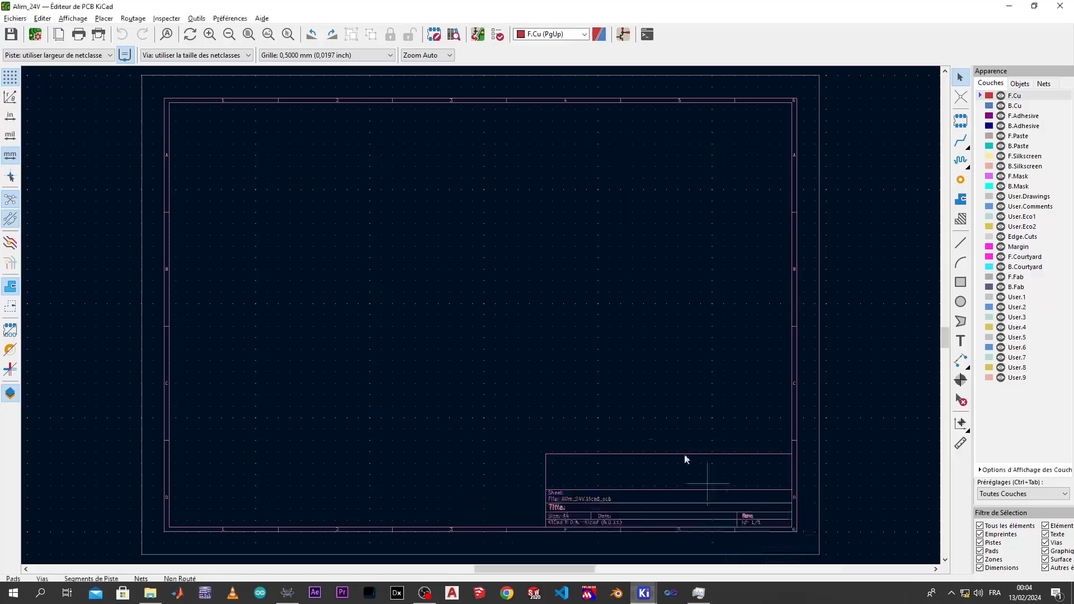
scroll(478, 316, up, 2)
middle_drag(481, 314, 616, 349)
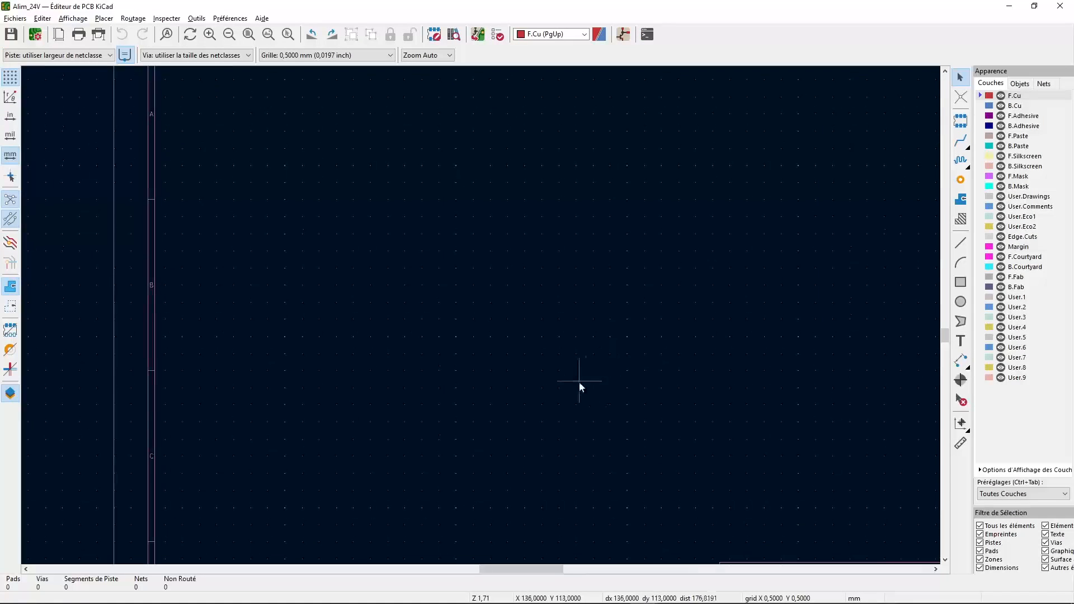
middle_drag(567, 388, 545, 399)
scroll(545, 398, down, 2)
middle_drag(481, 315, 486, 358)
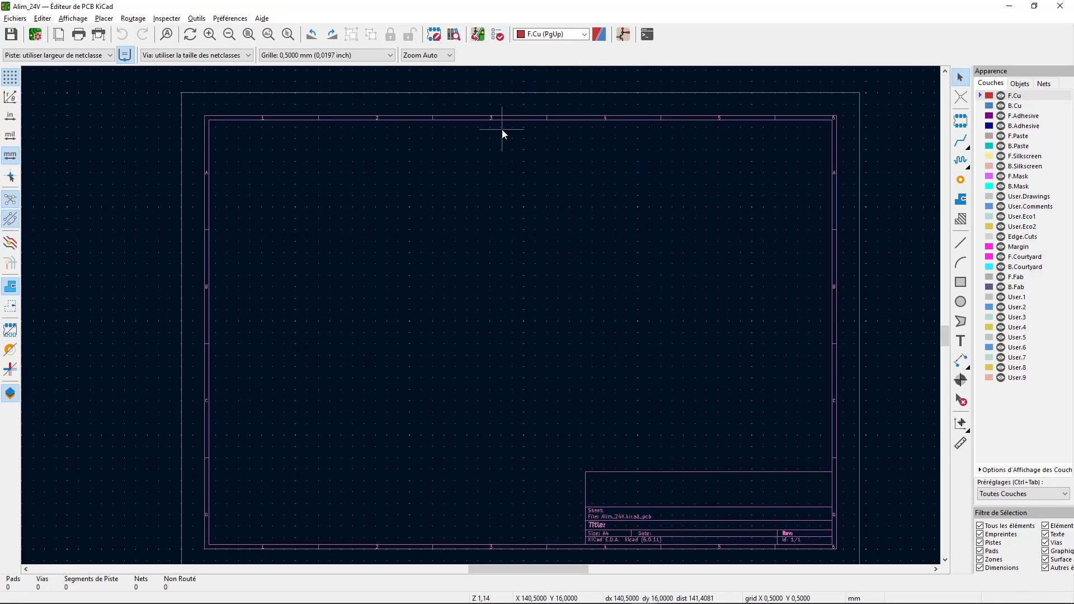
- Update the PCB from the schematic to import all component footprints, and close the update report
click(479, 38)
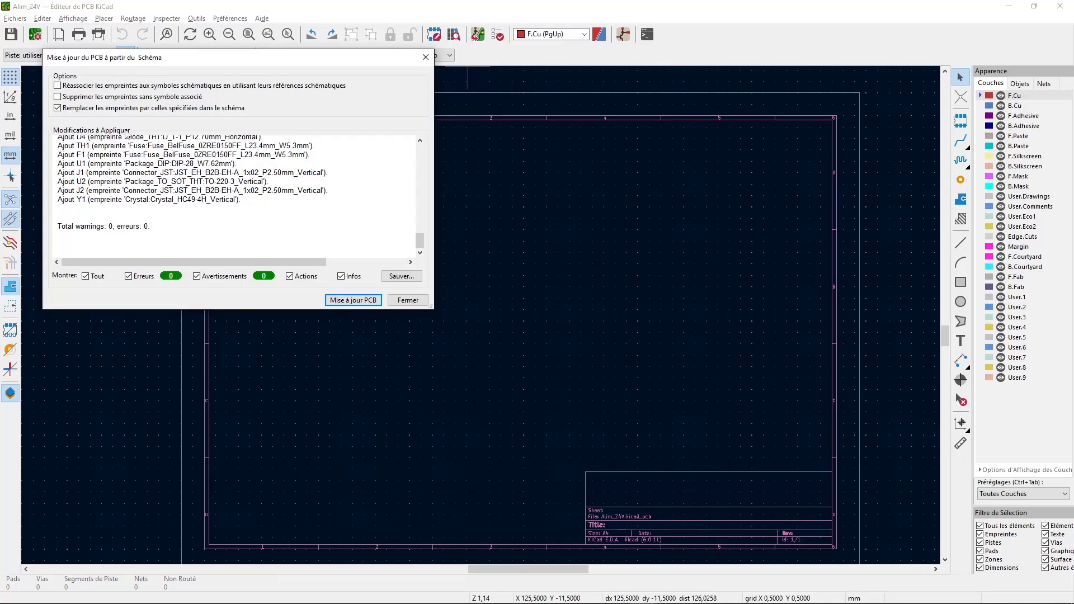
drag(113, 224, 160, 228)
click(353, 300)
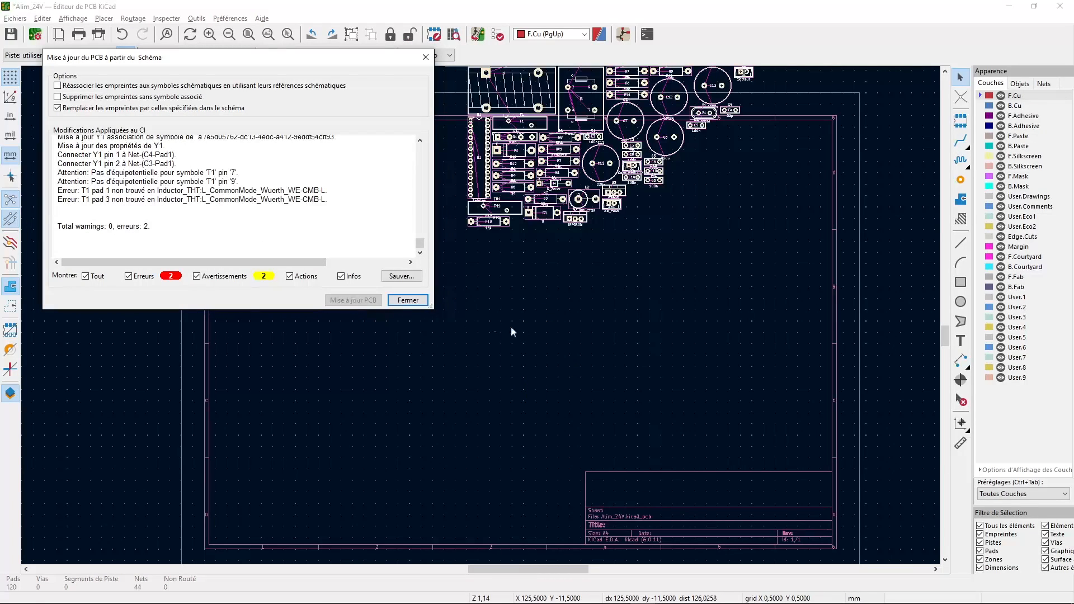
click(408, 301)
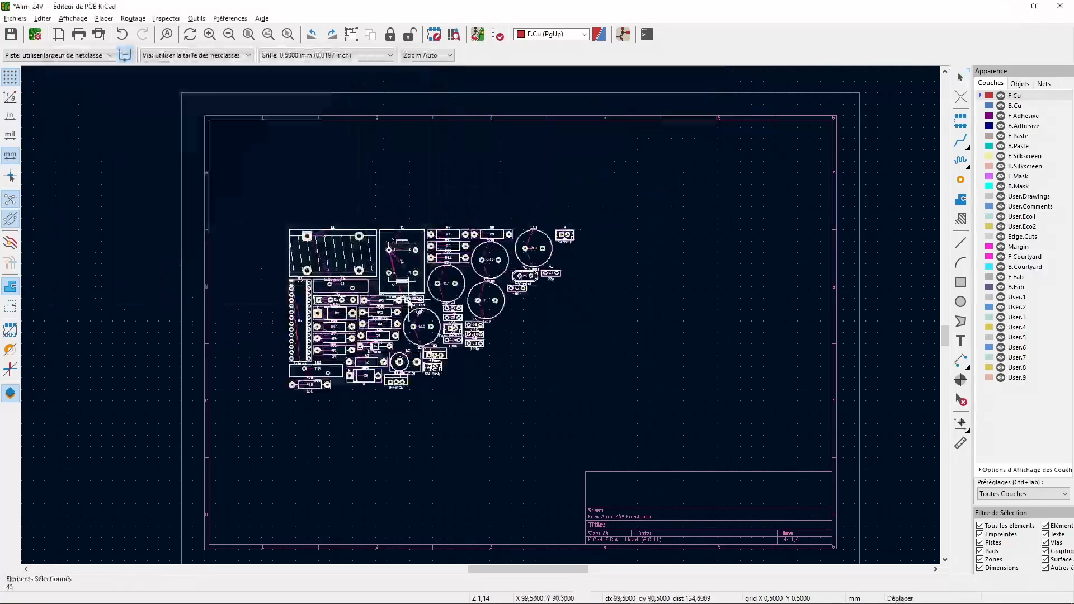
- Place the imported footprint group in the upper-right area of the board sheet and clear the selection
click(635, 222)
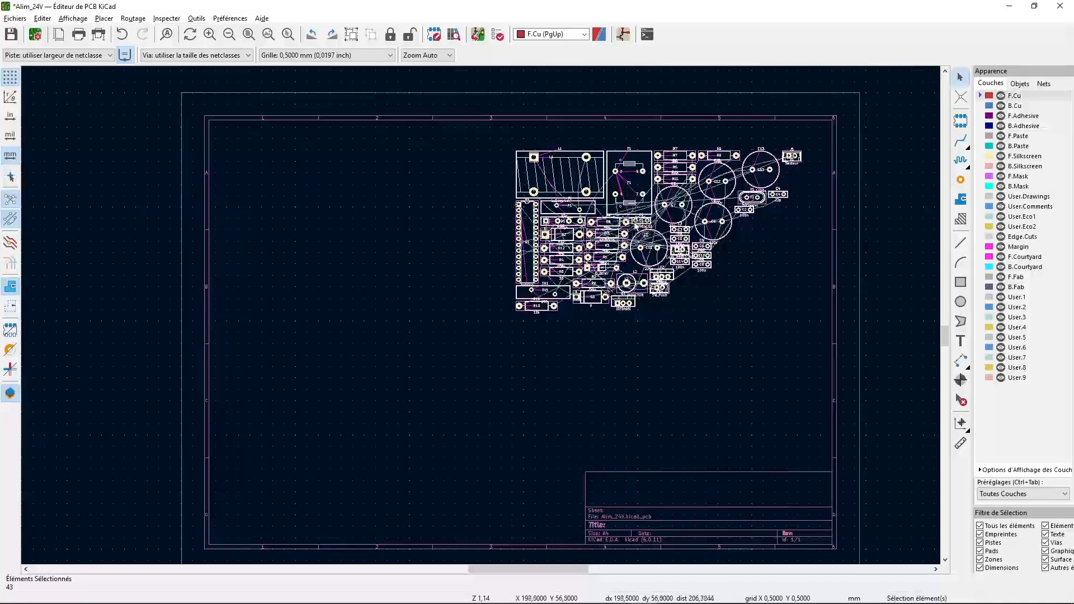
scroll(484, 313, up, 2)
scroll(539, 287, down, 2)
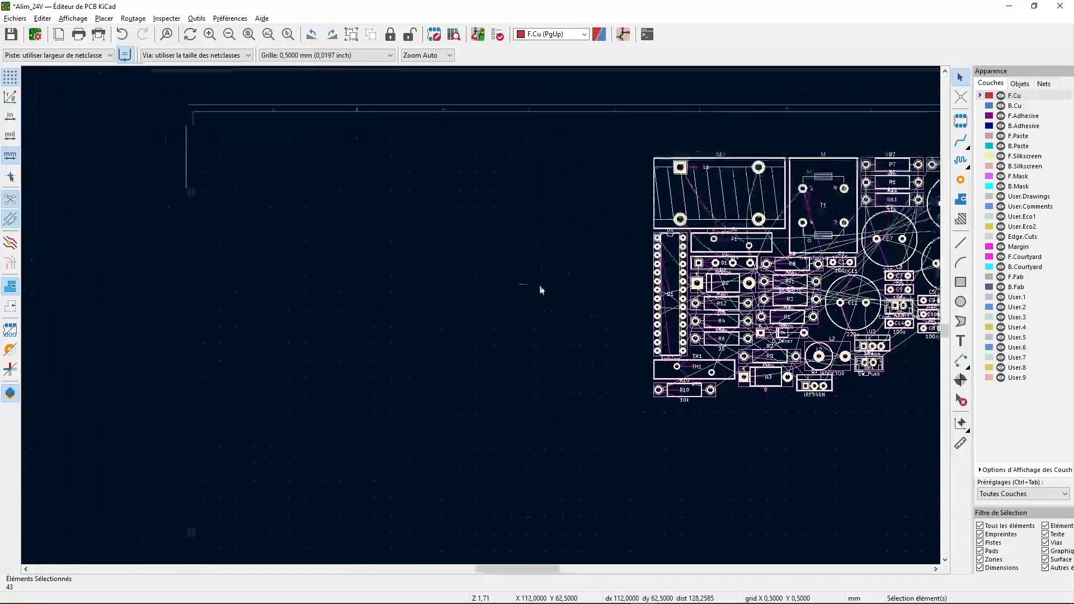
drag(614, 266, 664, 302)
click(533, 274)
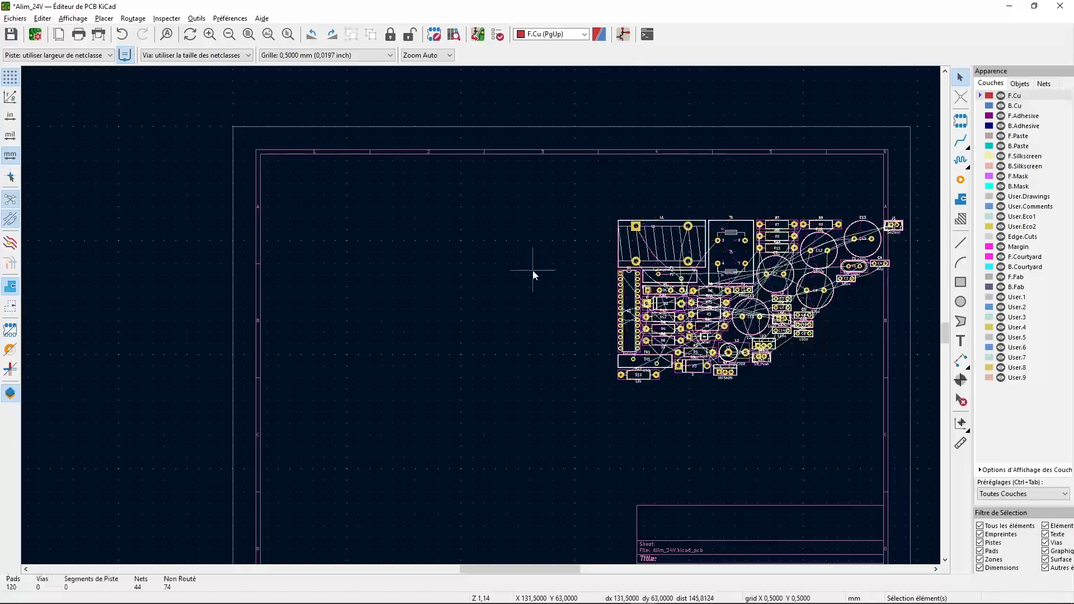
- Switch to the schematic and examine the overall layout of its four circuit blocks, from the mains connector to the output stage
key(alt+Tab)
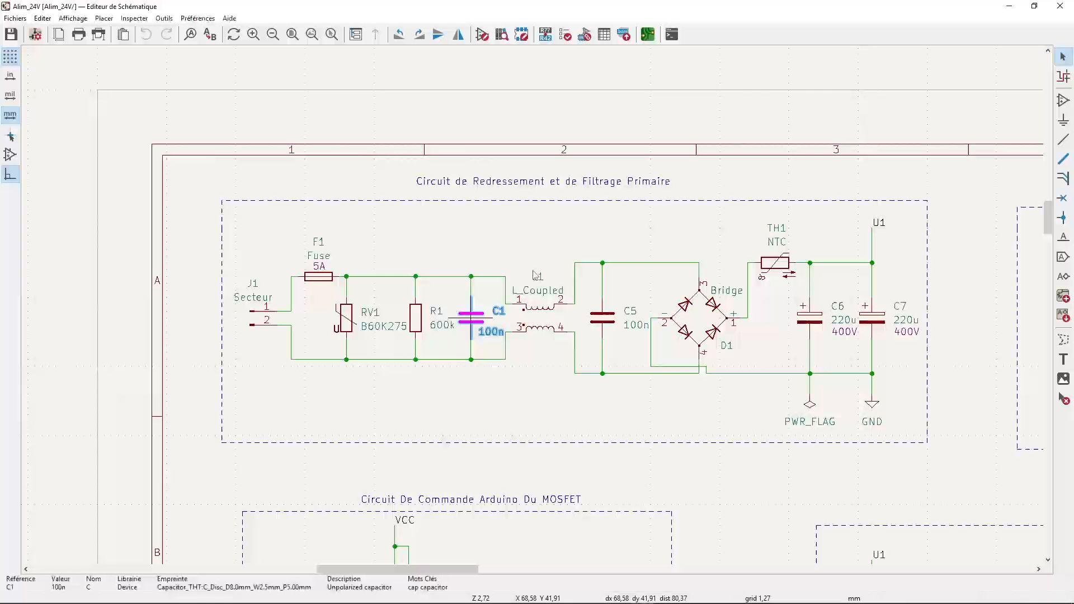
click(499, 251)
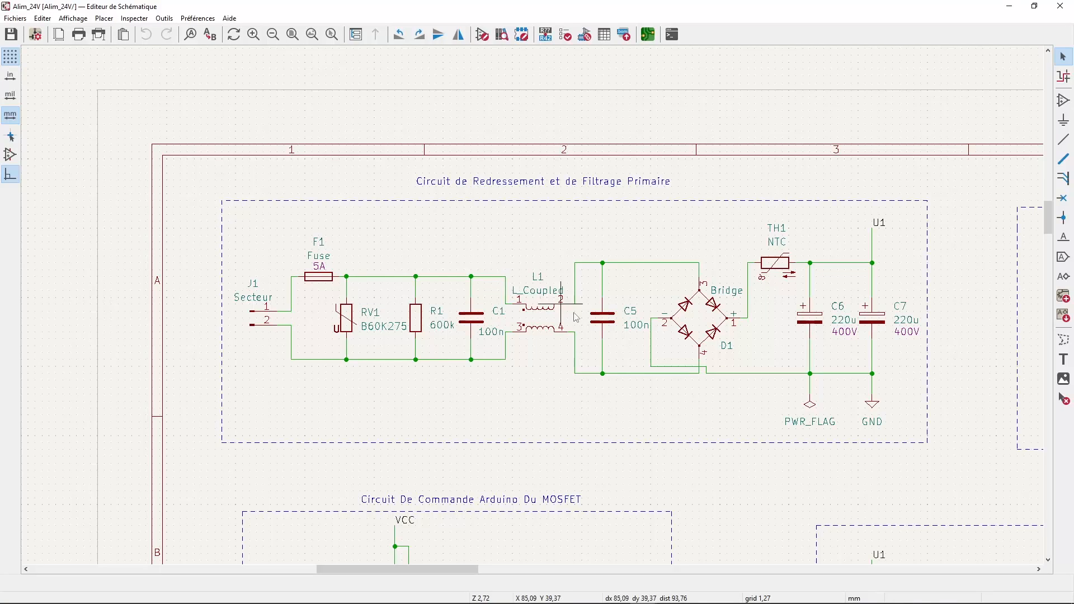
scroll(569, 313, down, 3)
scroll(552, 343, up, 1)
middle_drag(552, 343, 489, 235)
click(495, 237)
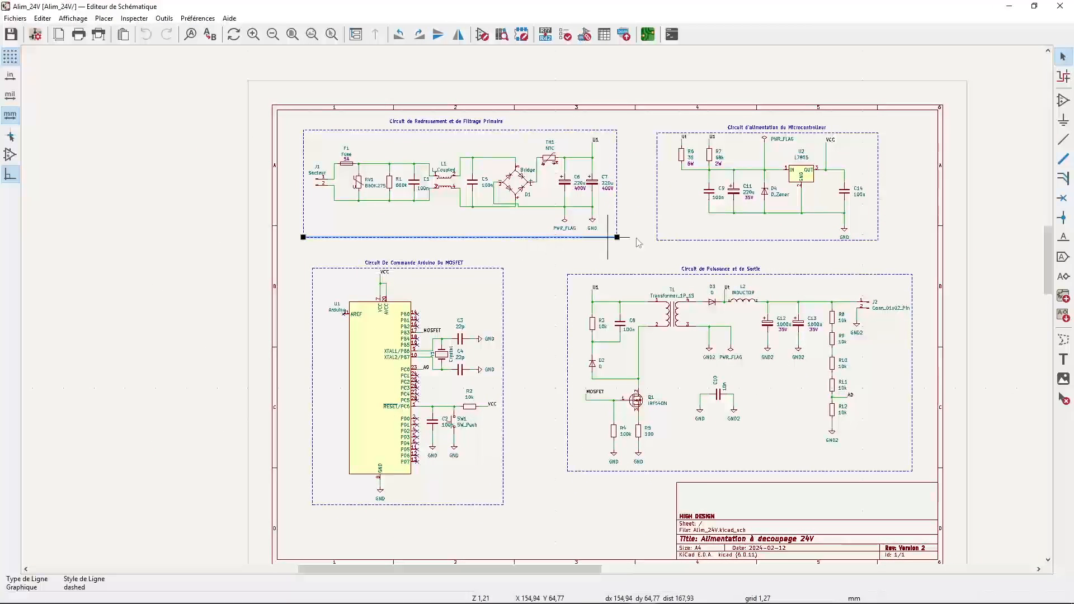
click(646, 253)
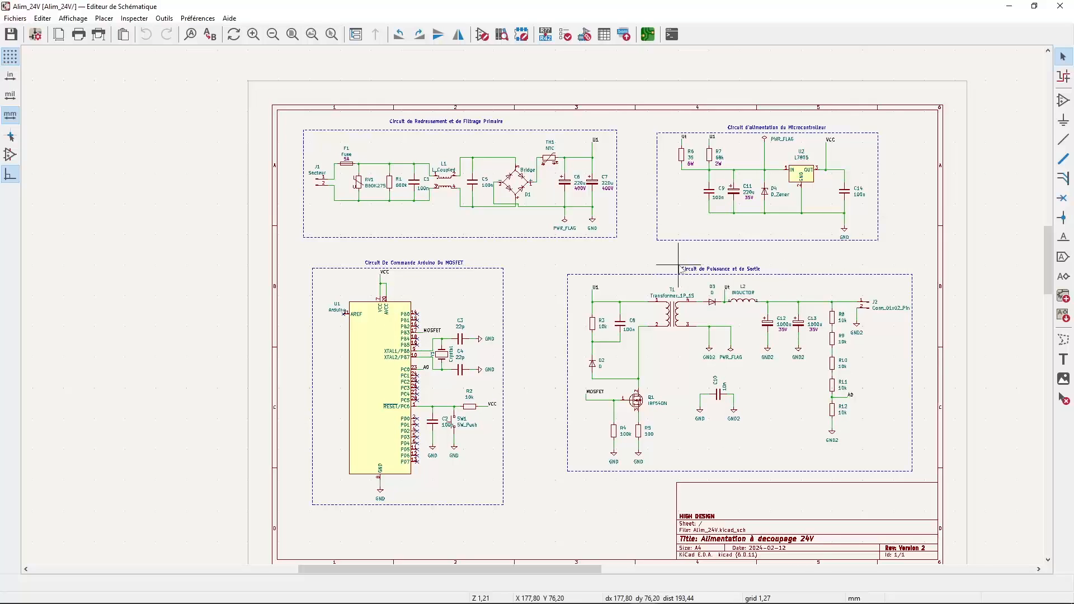
click(321, 185)
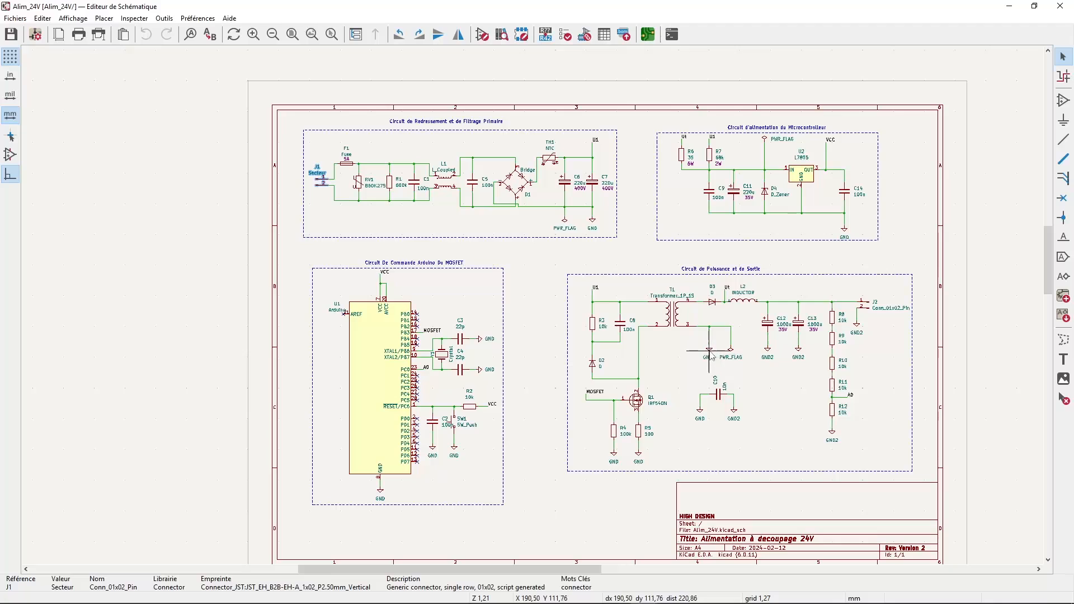
click(740, 305)
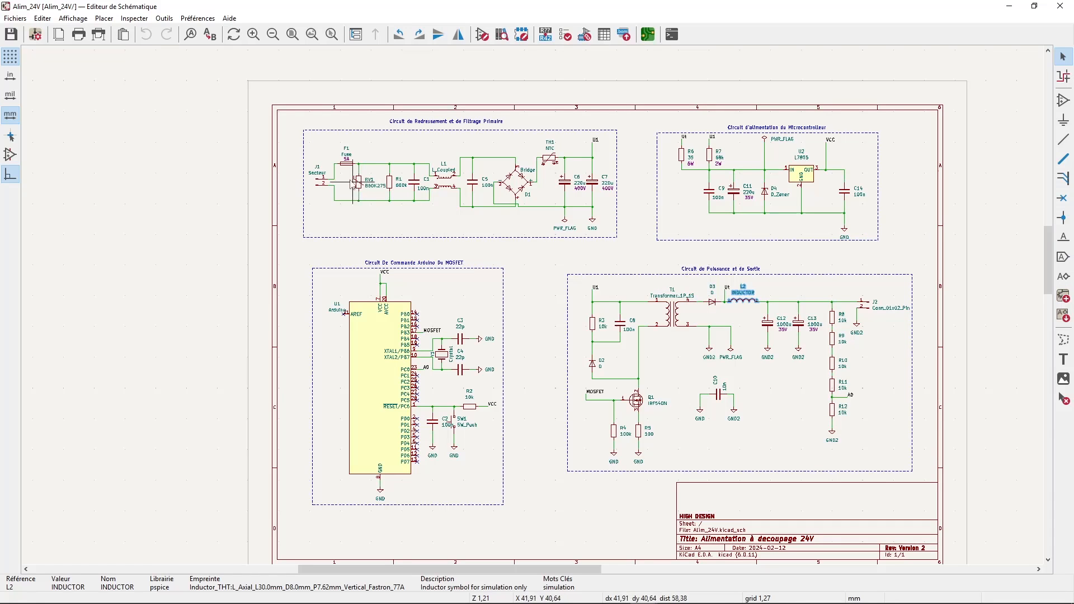
- Find fuse F1 through the schematic's primary rectification circuit and move its footprint to the empty upper-left area of the board sheet
scroll(346, 174, up, 6)
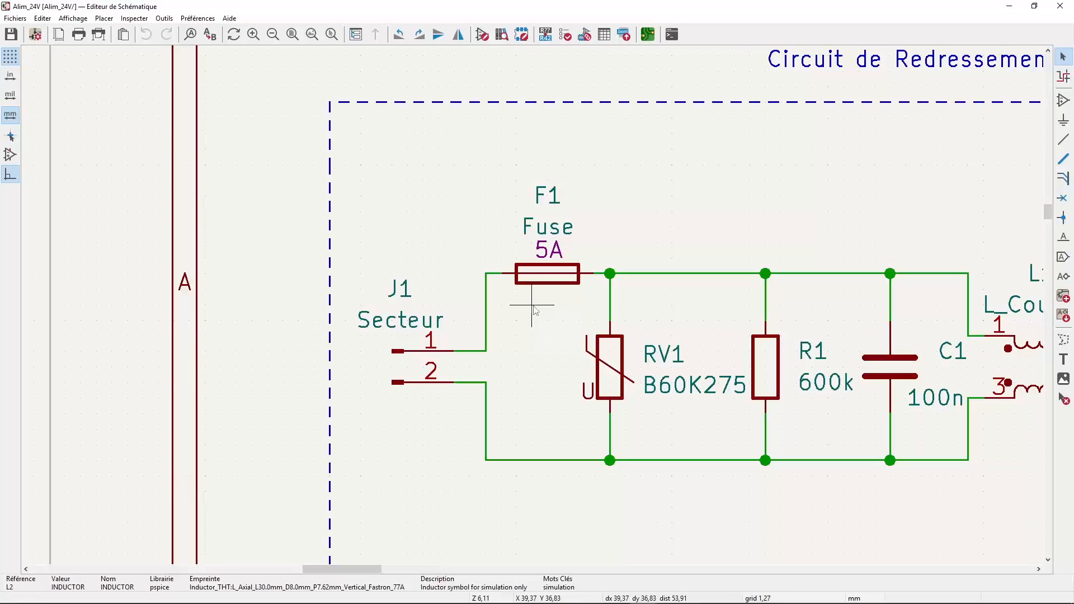
middle_drag(554, 322, 386, 269)
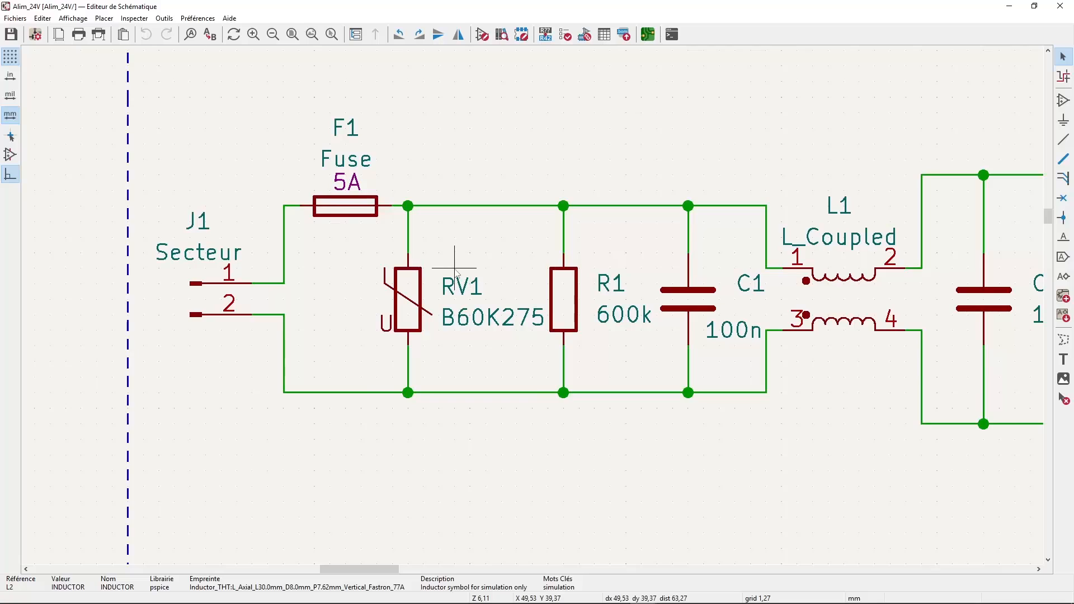
scroll(532, 307, down, 2)
middle_drag(532, 306, 295, 282)
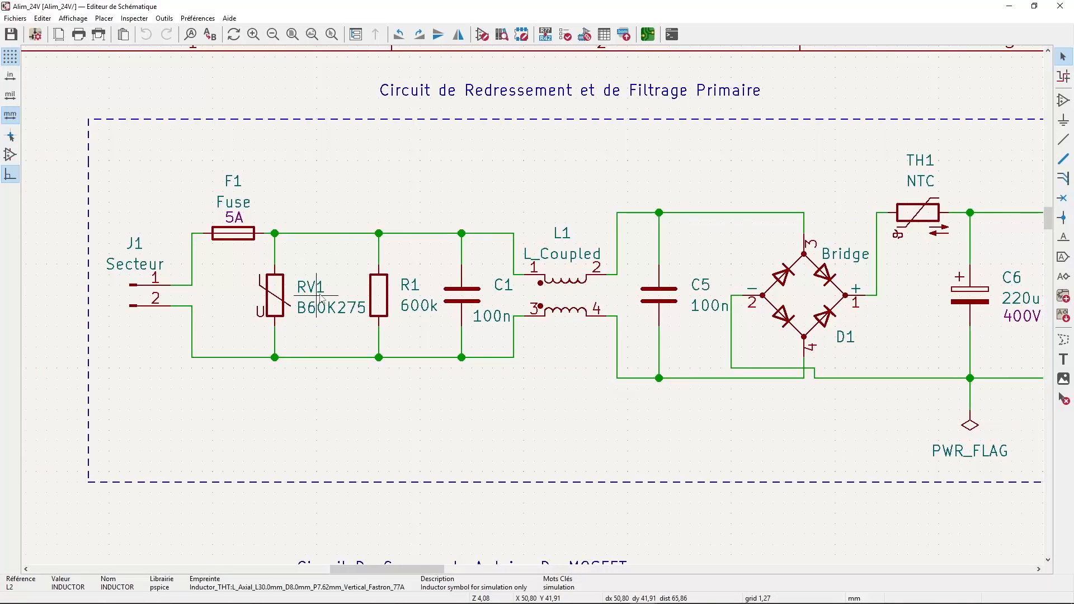
click(249, 237)
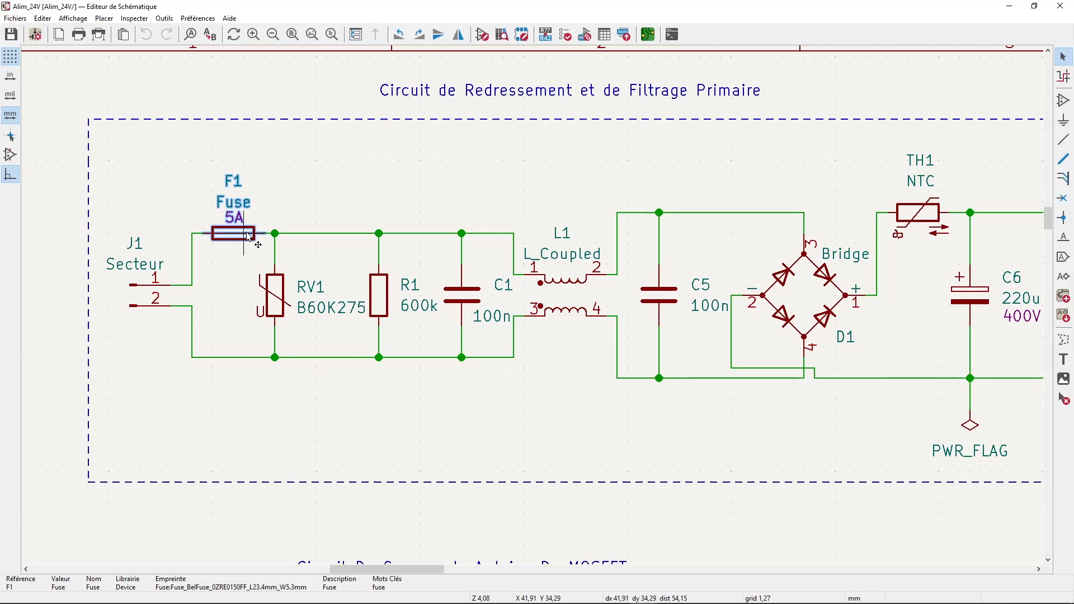
key(alt+Tab)
scroll(263, 237, down, 5)
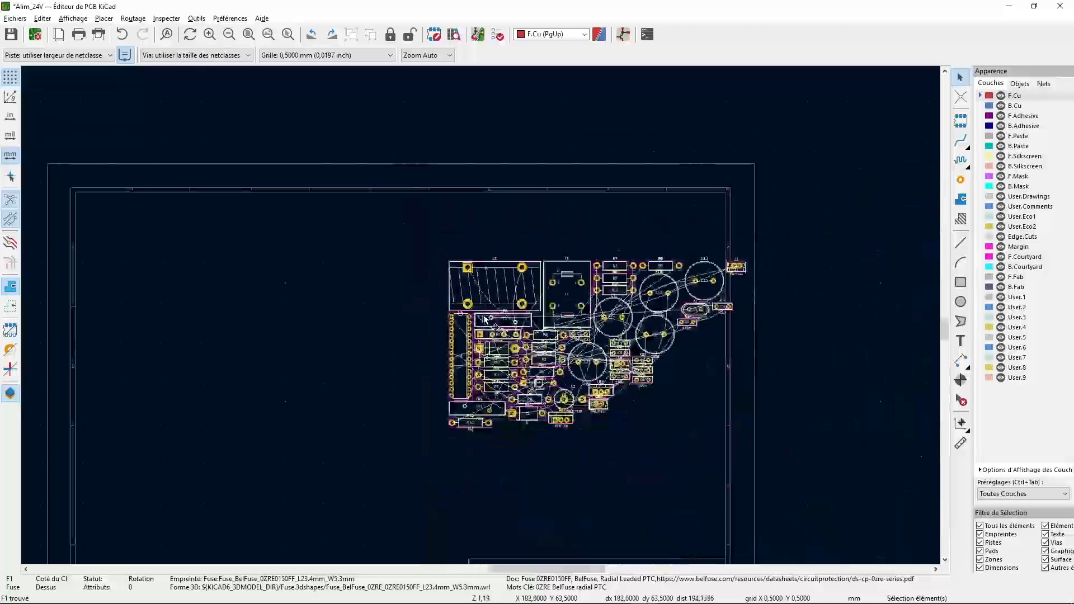
middle_drag(492, 318, 568, 312)
key(m)
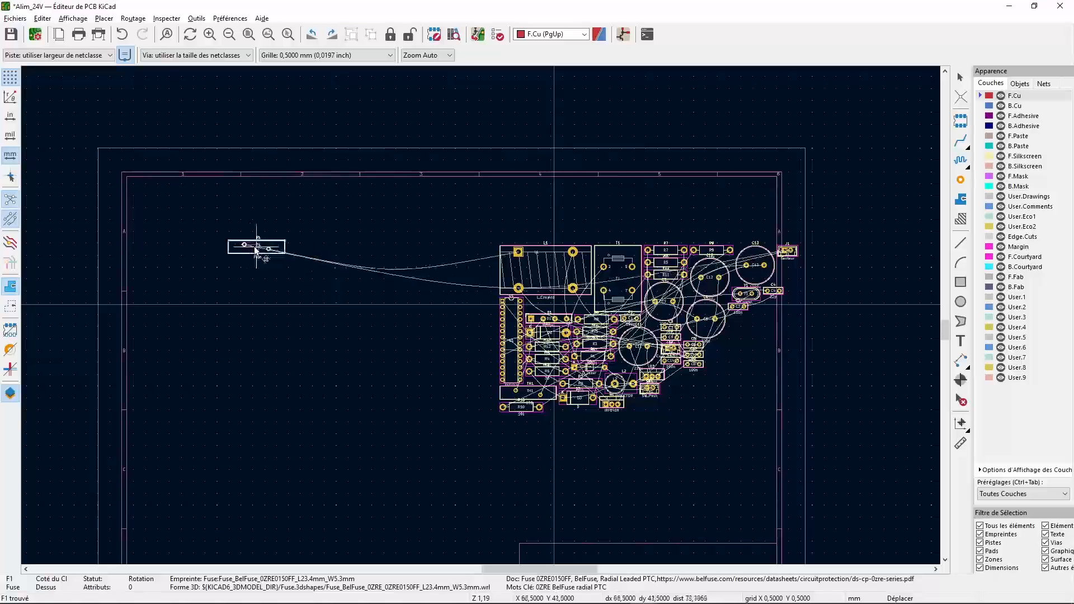
scroll(259, 247, up, 3)
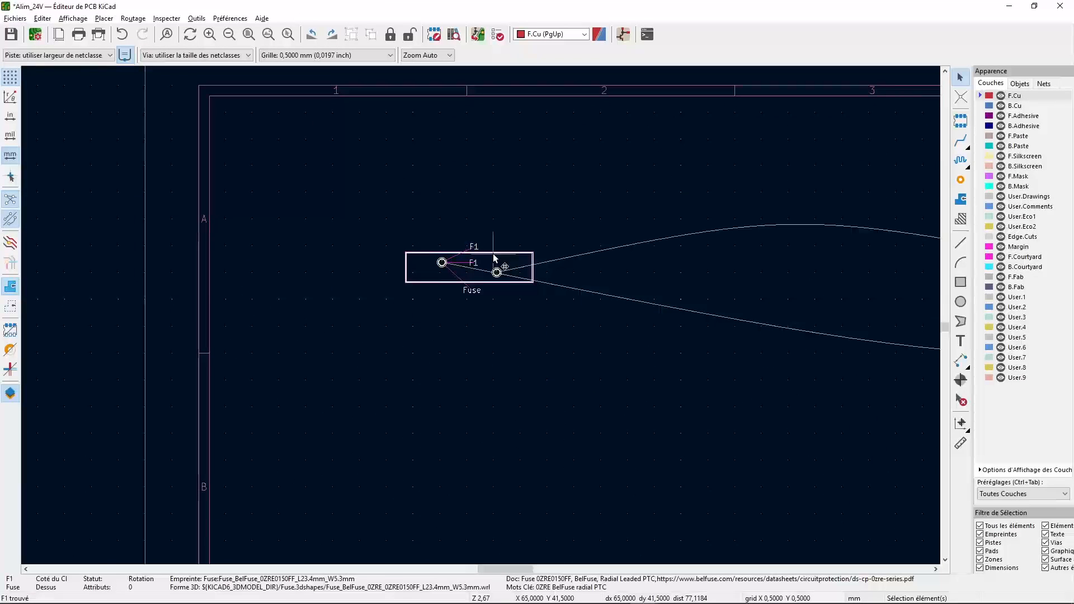
- Locate mains connector J1 through the schematic and move its footprint out of the imported group to below the left end of fuse F1
key(alt+Tab)
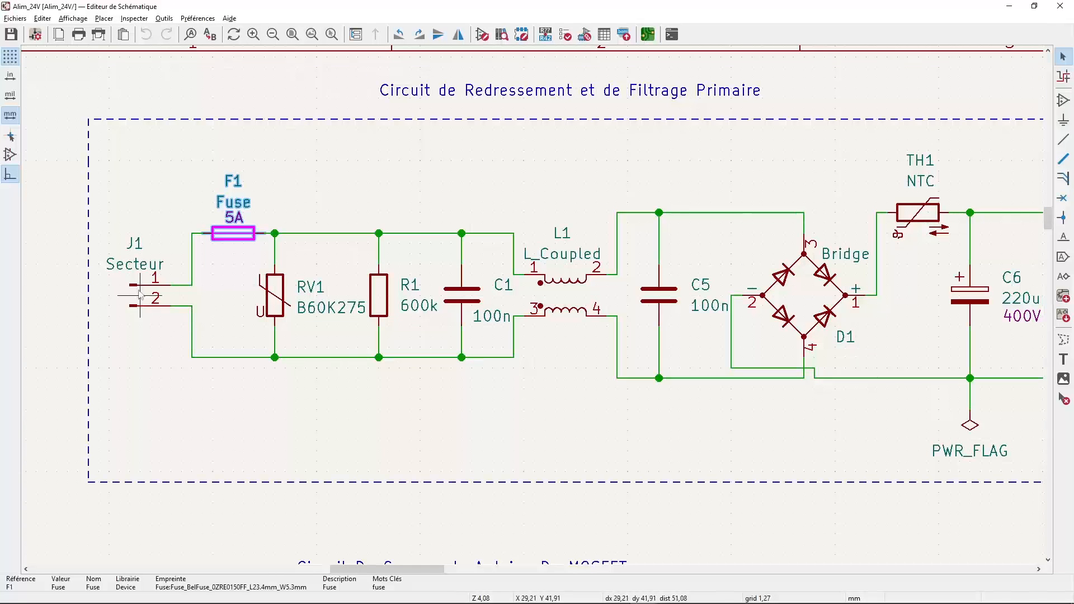
click(140, 295)
key(alt+Tab)
scroll(568, 316, down, 5)
middle_drag(586, 319, 785, 258)
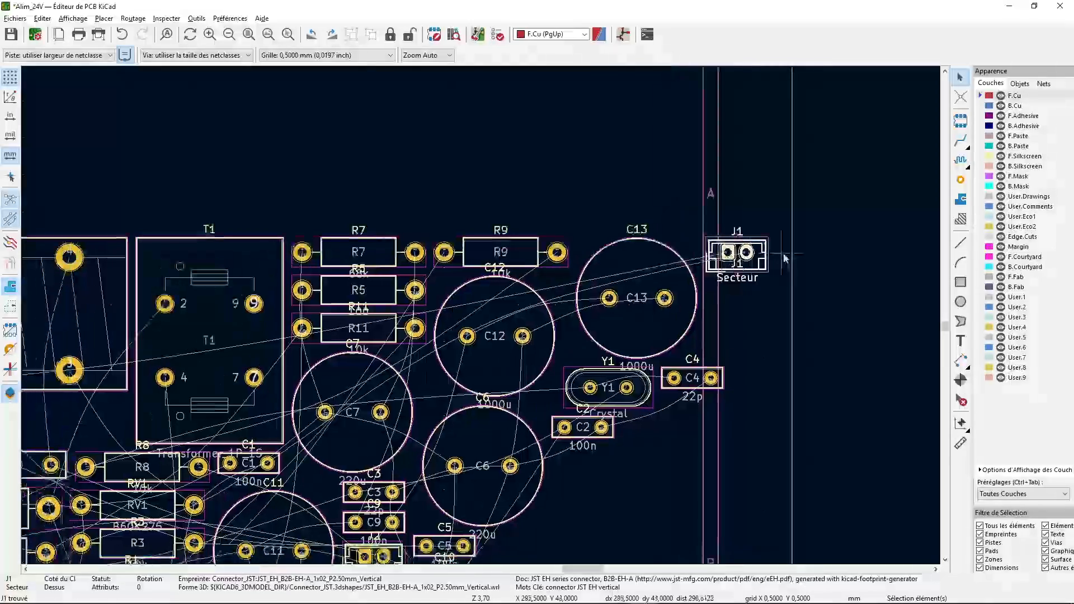
scroll(785, 258, down, 3)
drag(478, 309, 36, 329)
middle_drag(264, 329, 404, 337)
- Locate varistor RV1 through the schematic and move its footprint out of the imported group to just below and right of fuse F1
key(alt+Tab)
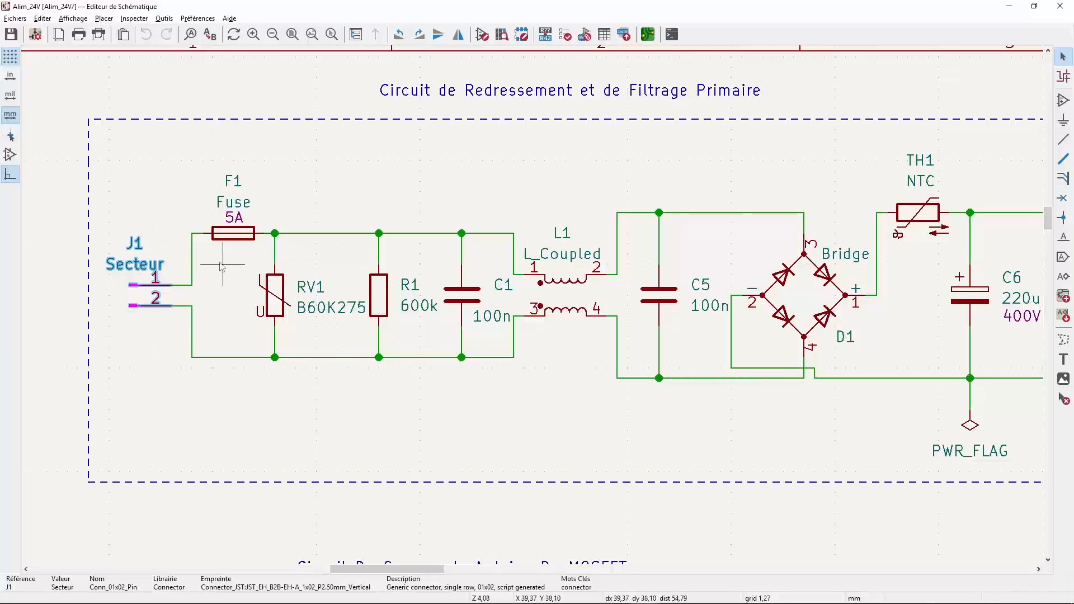
click(286, 306)
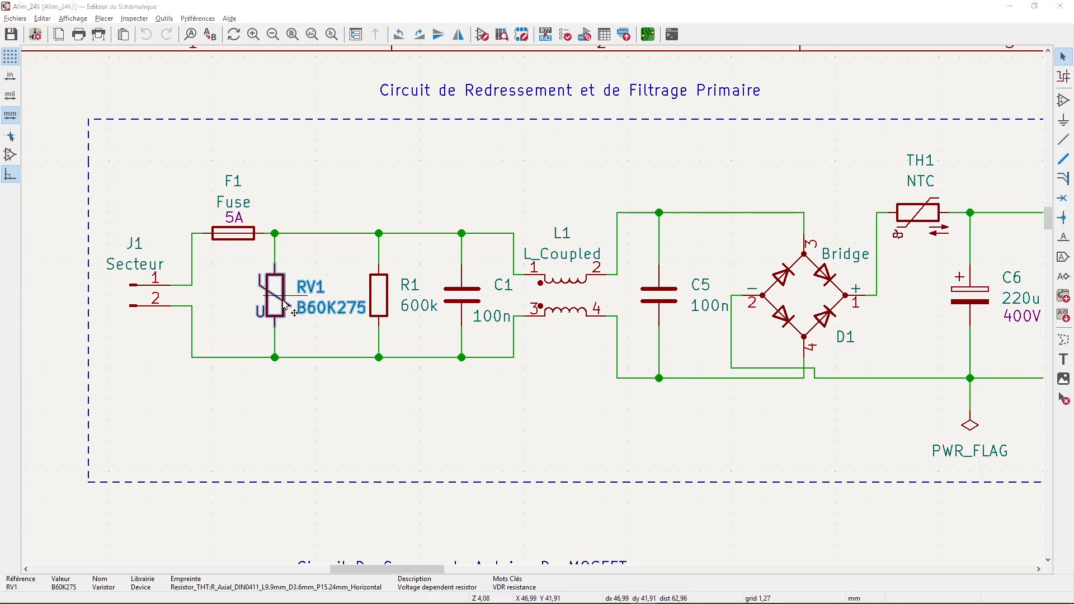
key(alt+Tab)
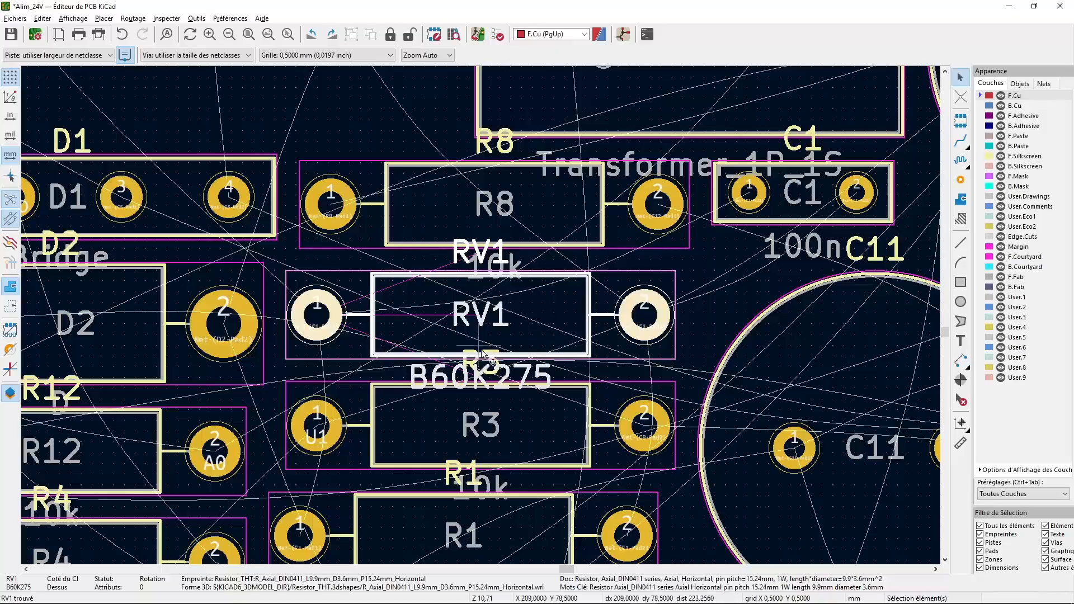
scroll(460, 369, down, 3)
middle_drag(481, 315, 755, 279)
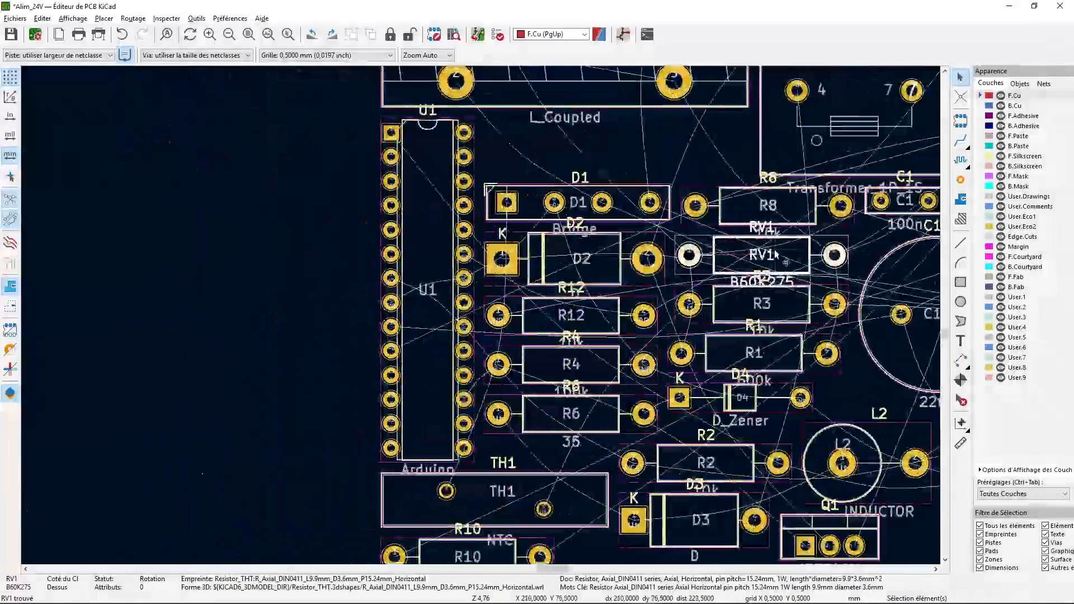
drag(756, 266, 124, 268)
scroll(140, 275, down, 4)
middle_drag(480, 334, 727, 420)
scroll(561, 338, up, 3)
drag(707, 344, 268, 201)
- Rotate varistor RV1 clockwise to stand vertically and position it beneath pad 2 of fuse F1
right_click(269, 200)
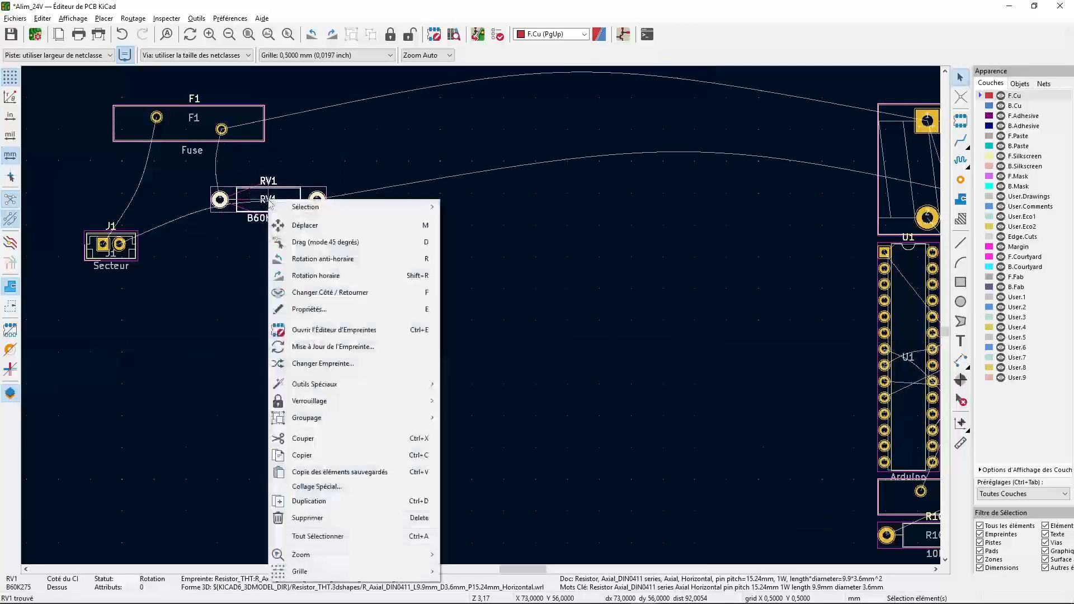
click(298, 275)
drag(224, 246, 220, 213)
scroll(220, 213, up, 2)
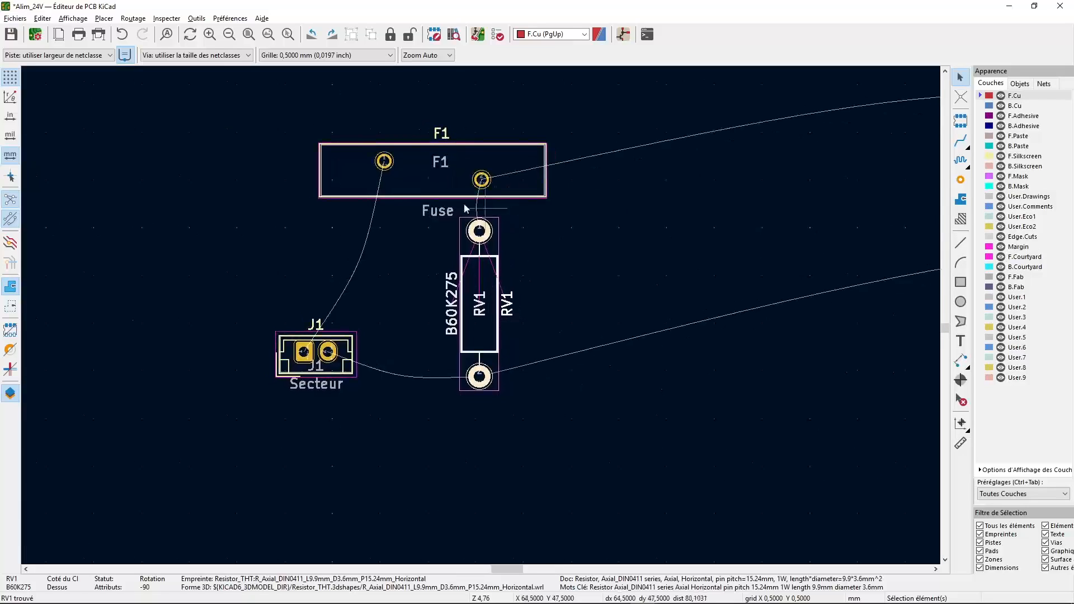
- Switch the ratsnest to straight lines and shift varistor RV1 so its pads line up vertically with pad 2 of fuse F1
click(11, 218)
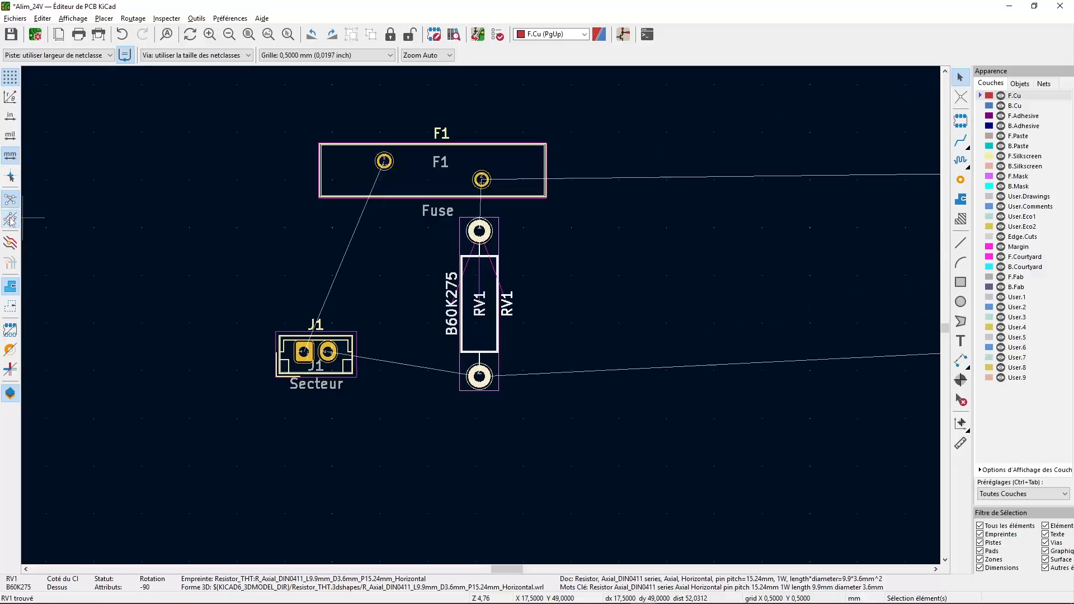
scroll(411, 382, down, 1)
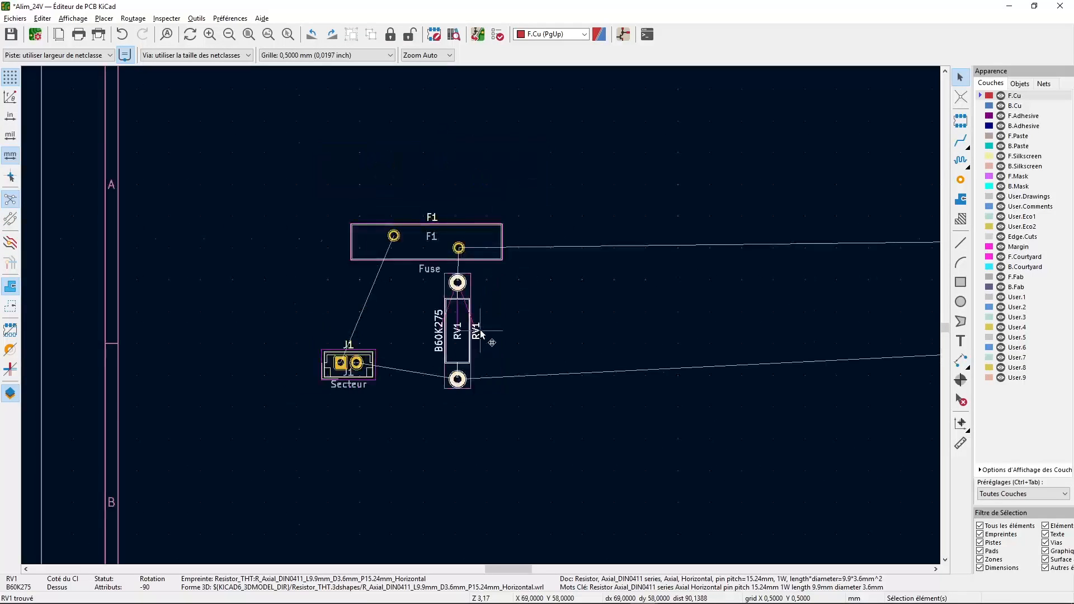
scroll(479, 358, up, 1)
drag(449, 316, 446, 319)
scroll(446, 318, up, 2)
middle_drag(471, 320, 407, 380)
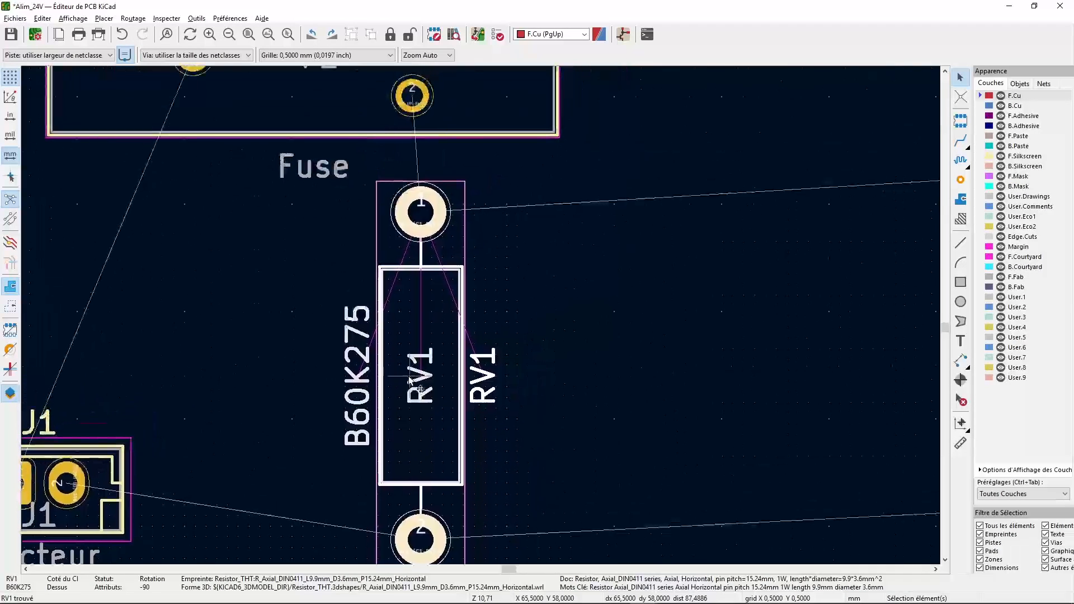
mouse_move(418, 374)
mouse_down()
mouse_move(431, 371)
mouse_move(430, 381)
mouse_move(430, 358)
mouse_move(413, 366)
mouse_up()
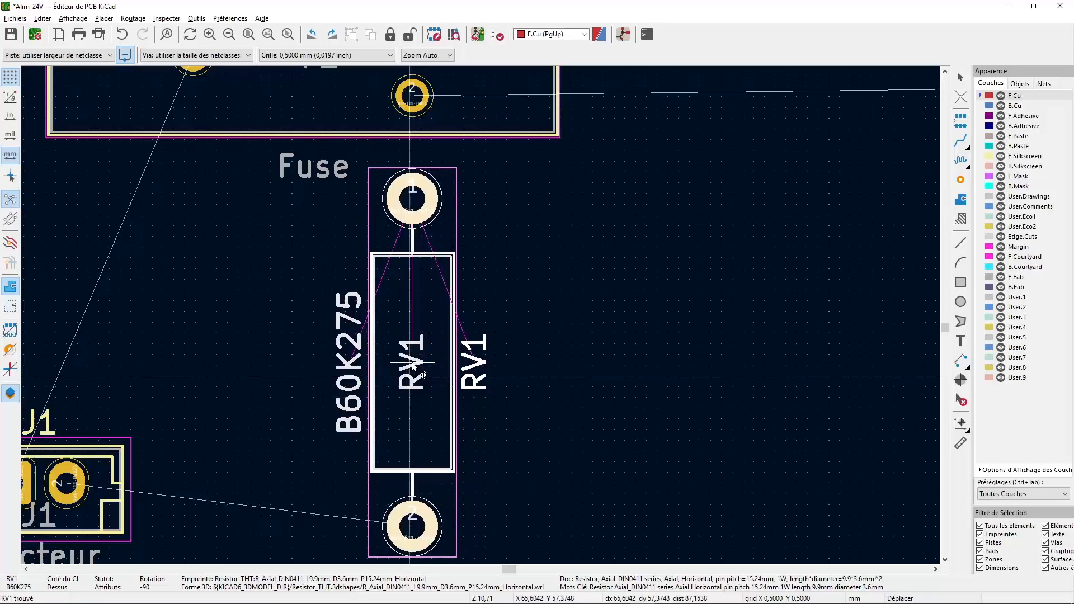
click(413, 366)
scroll(416, 363, down, 4)
scroll(476, 332, up, 3)
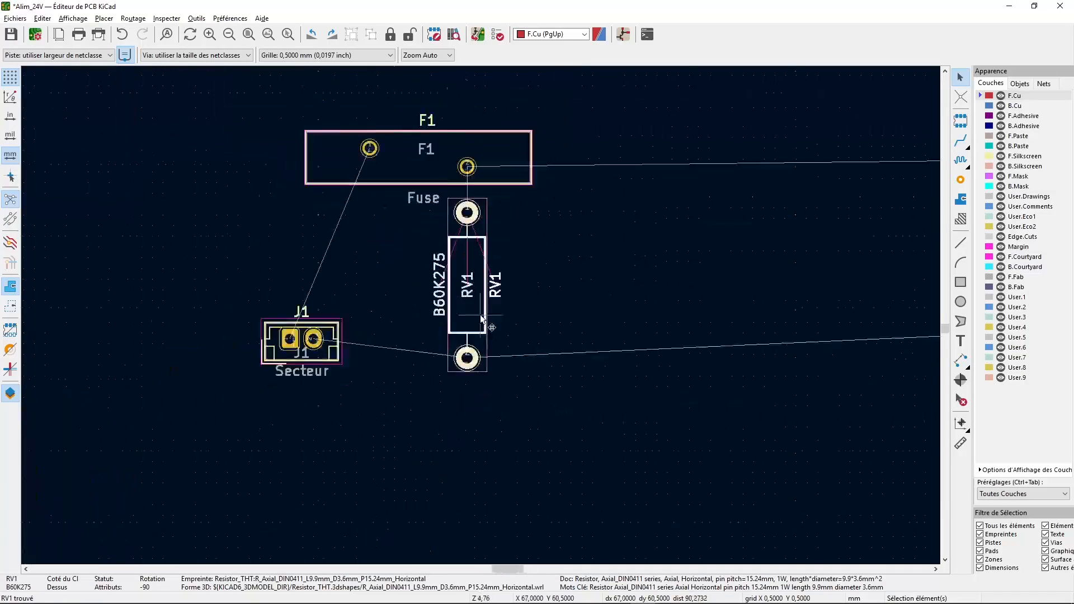
- Rotate connector J1 counter-clockwise and place it vertically just below the left end of fuse F1, beside varistor RV1
middle_drag(475, 328, 460, 383)
click(235, 415)
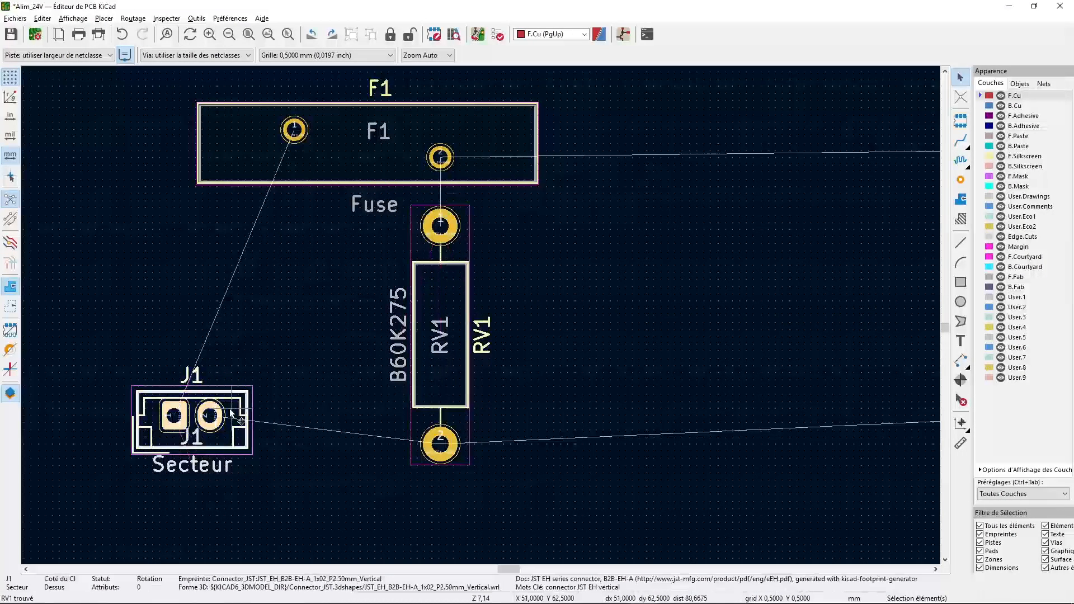
right_click(235, 415)
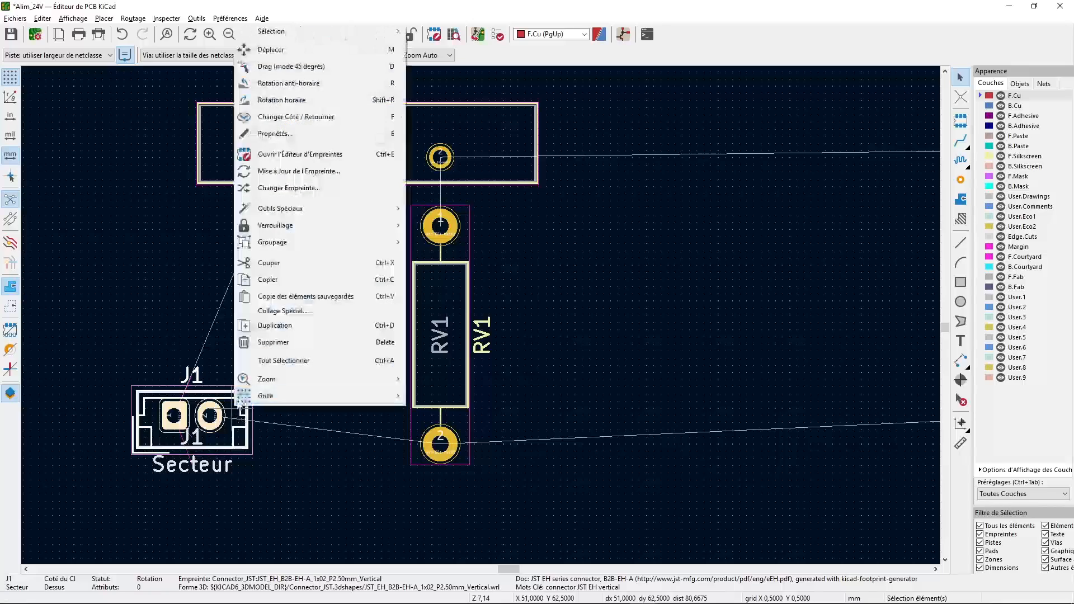
click(306, 84)
key(m)
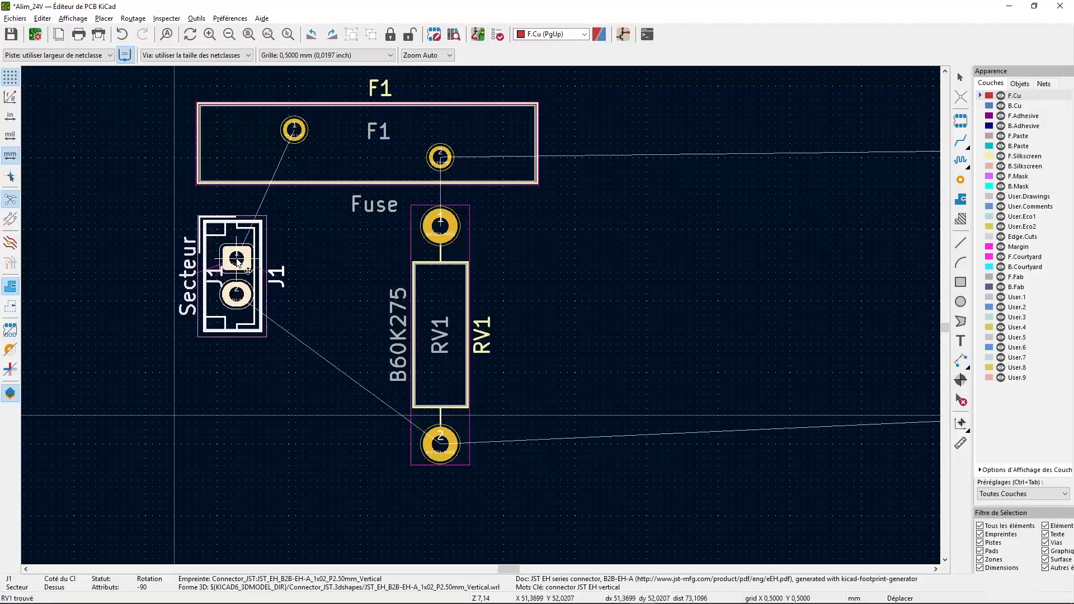
click(237, 260)
- Locate resistor R1 through the schematic and move its footprint out of the imported group to the right of varistor RV1
key(alt+Tab)
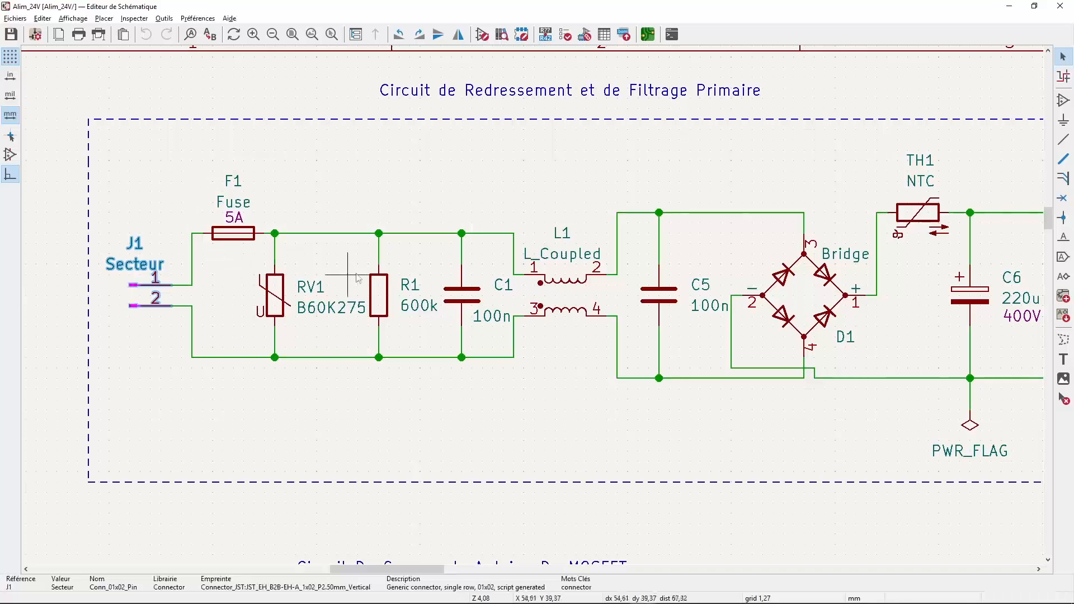
scroll(420, 374, down, 2)
scroll(391, 335, up, 2)
scroll(327, 274, down, 2)
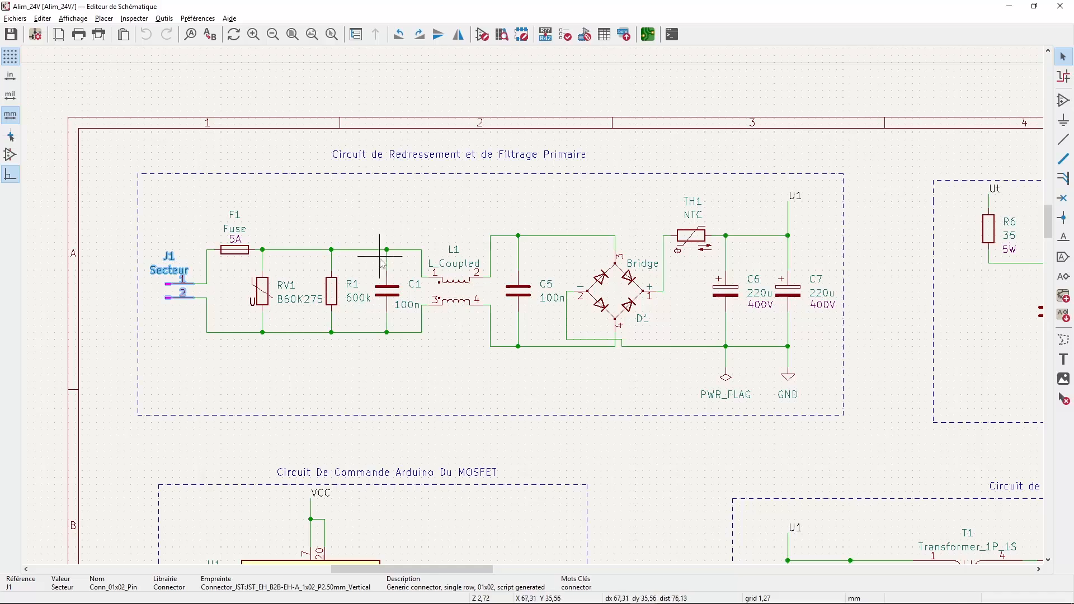
scroll(419, 307, up, 2)
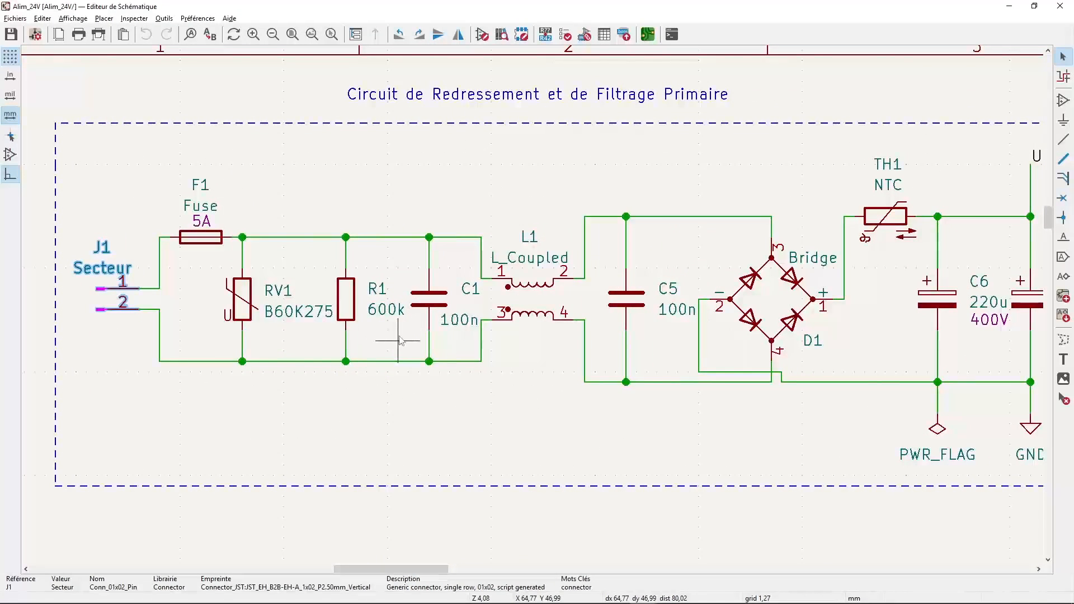
click(346, 303)
key(alt+Tab)
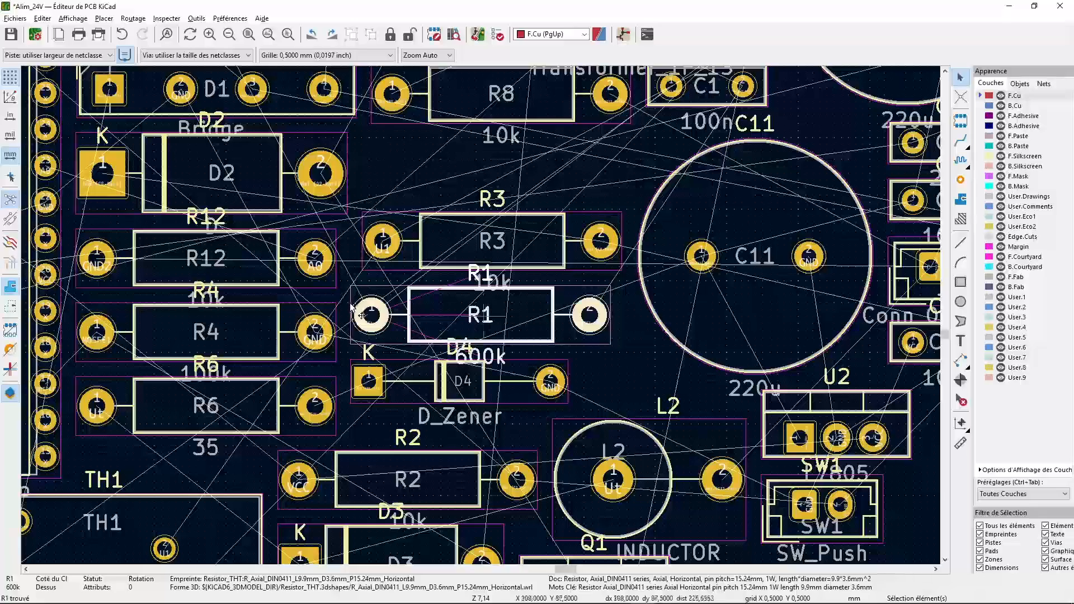
scroll(348, 309, down, 3)
key(m)
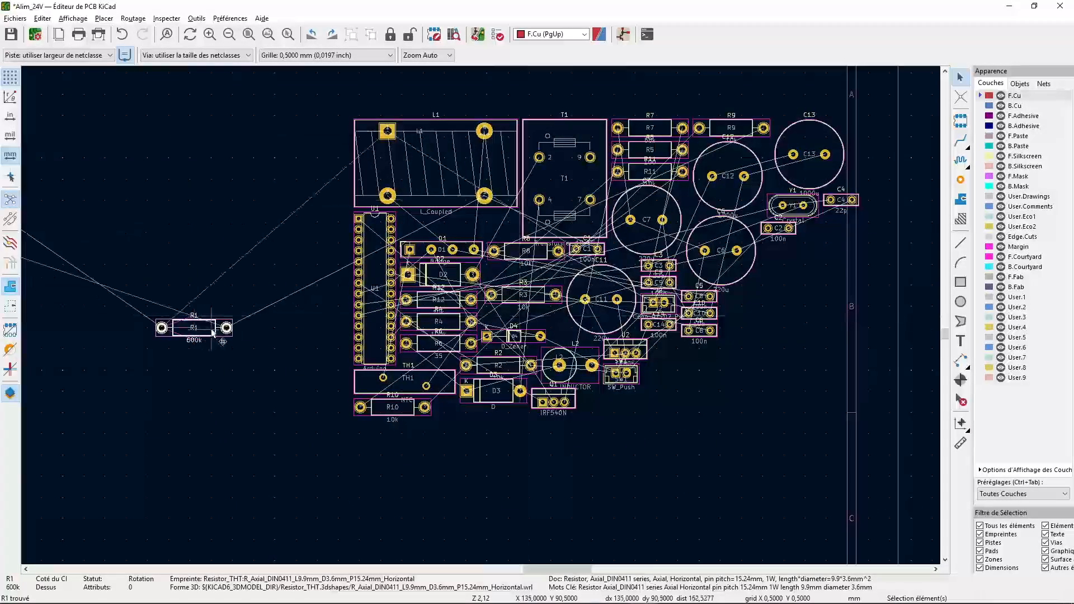
scroll(223, 337, down, 4)
scroll(485, 321, up, 4)
middle_drag(480, 322, 549, 337)
drag(549, 337, 336, 167)
scroll(338, 171, up, 4)
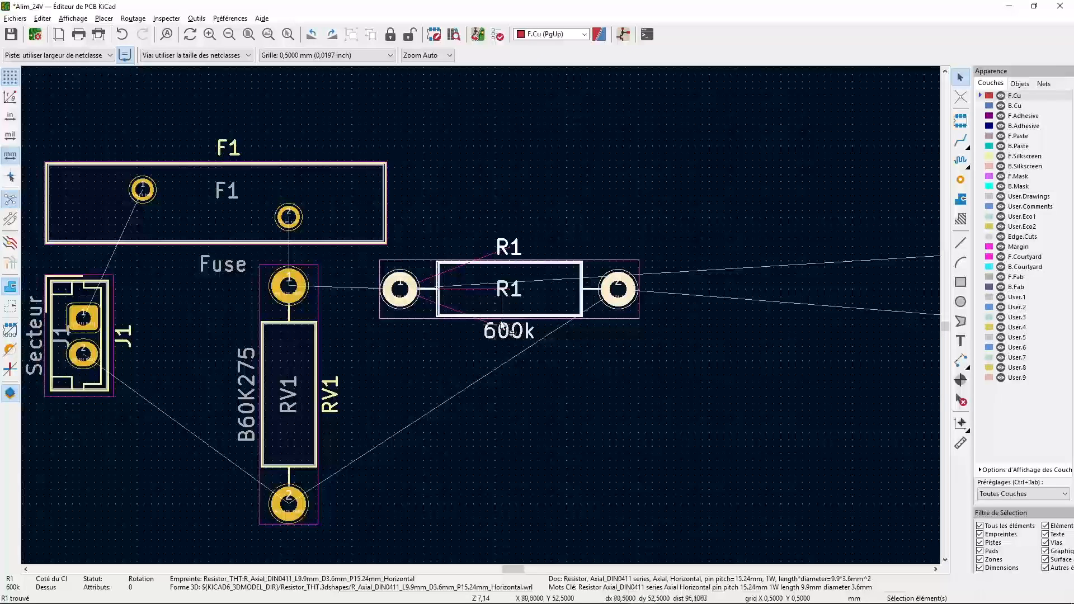
- Rotate resistor R1 clockwise to stand vertically and place it beside varistor RV1 with their pads aligned horizontally
right_click(502, 286)
click(554, 297)
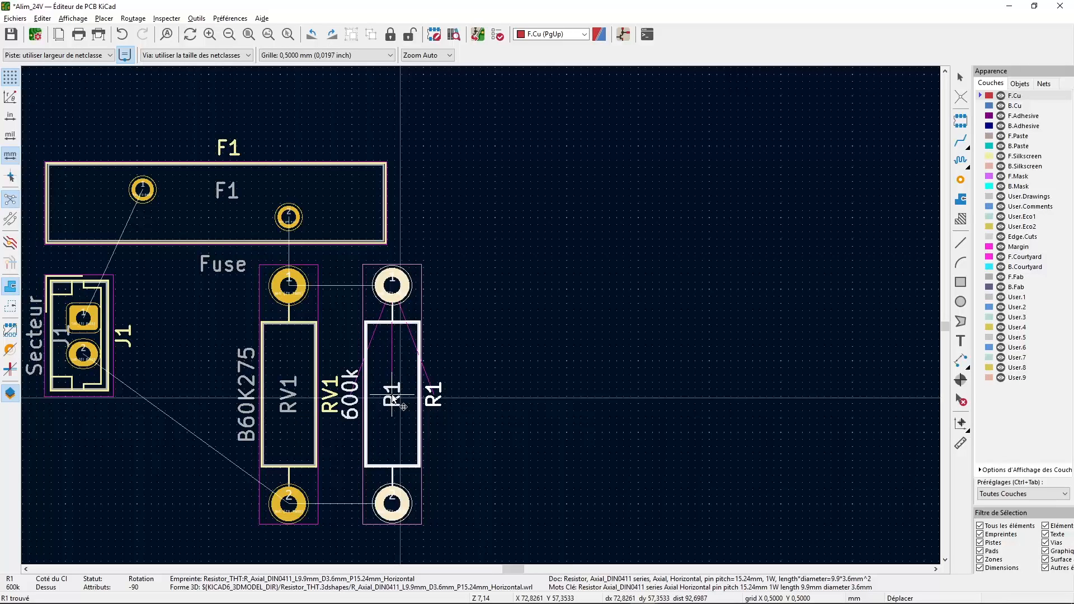
click(393, 398)
- Locate capacitor C1 through the schematic and move its footprint out of the imported group to the right of resistor R1
key(alt+Tab)
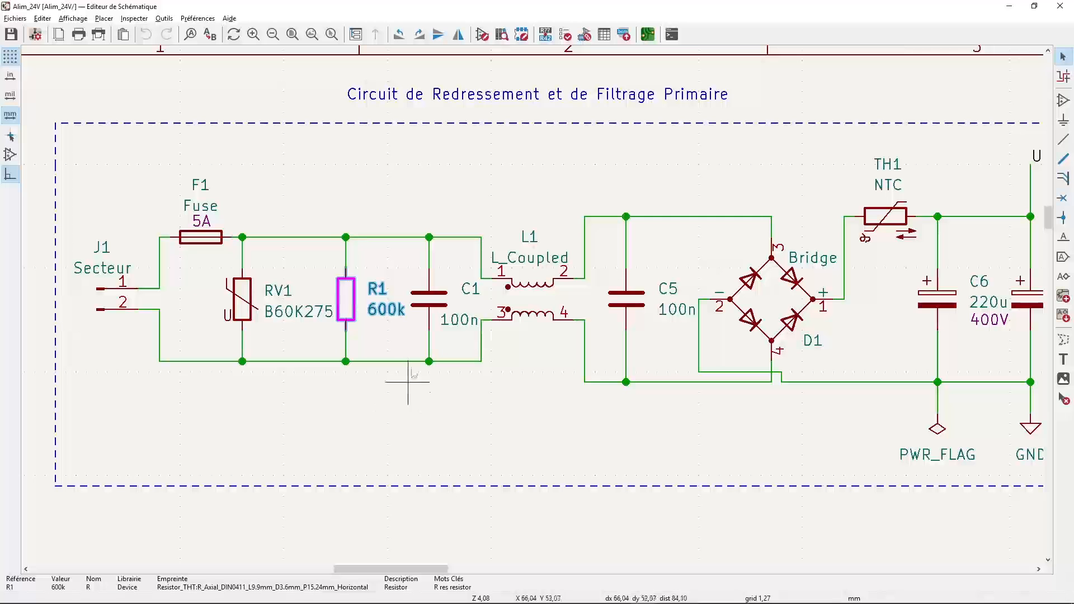
click(440, 318)
key(alt+Tab)
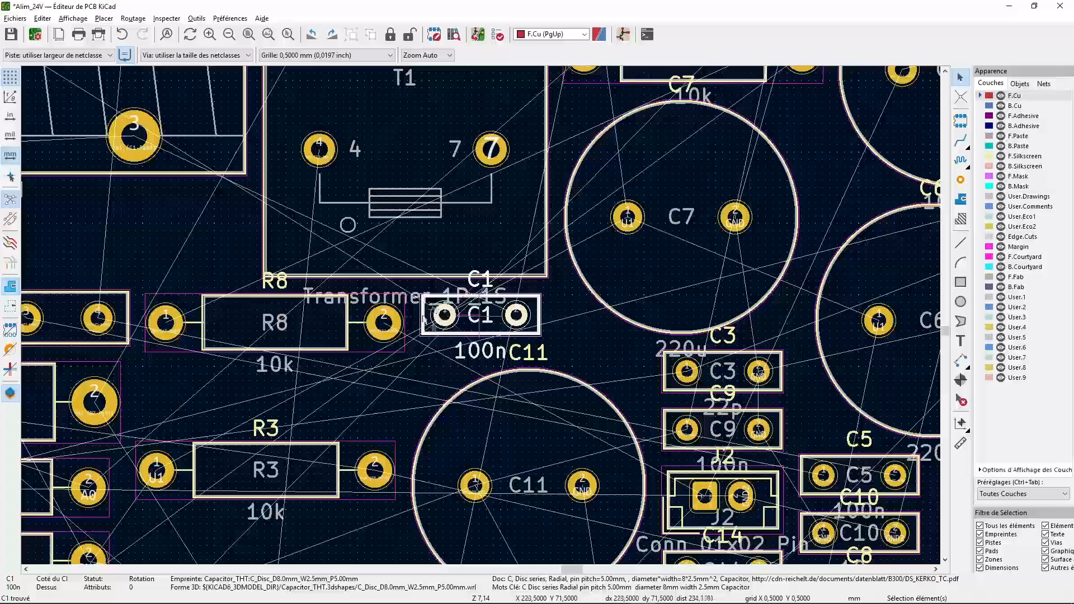
key(m)
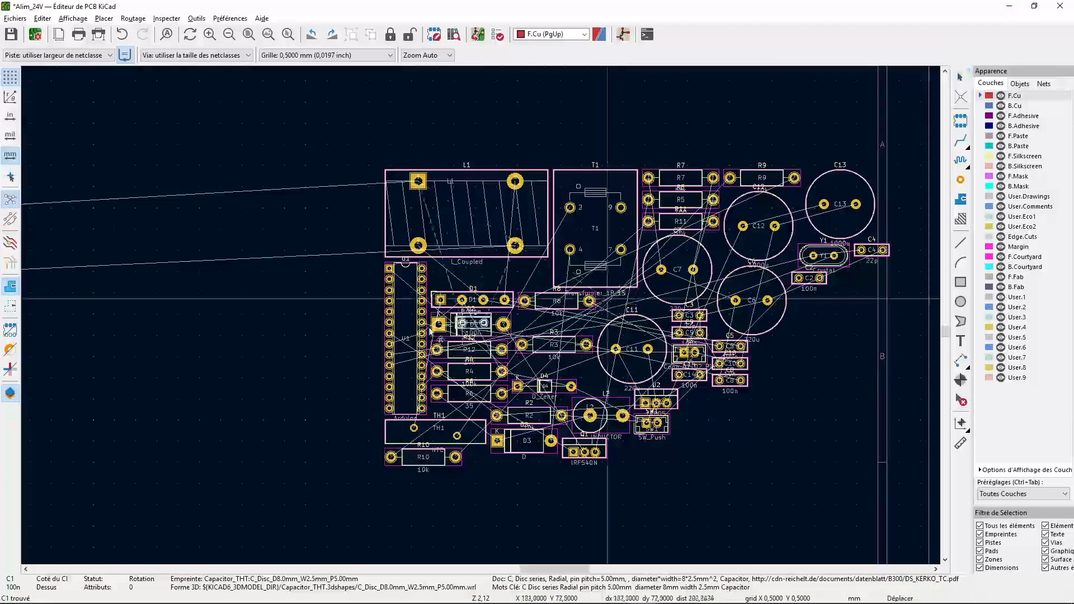
click(202, 342)
scroll(201, 343, down, 4)
scroll(479, 319, up, 4)
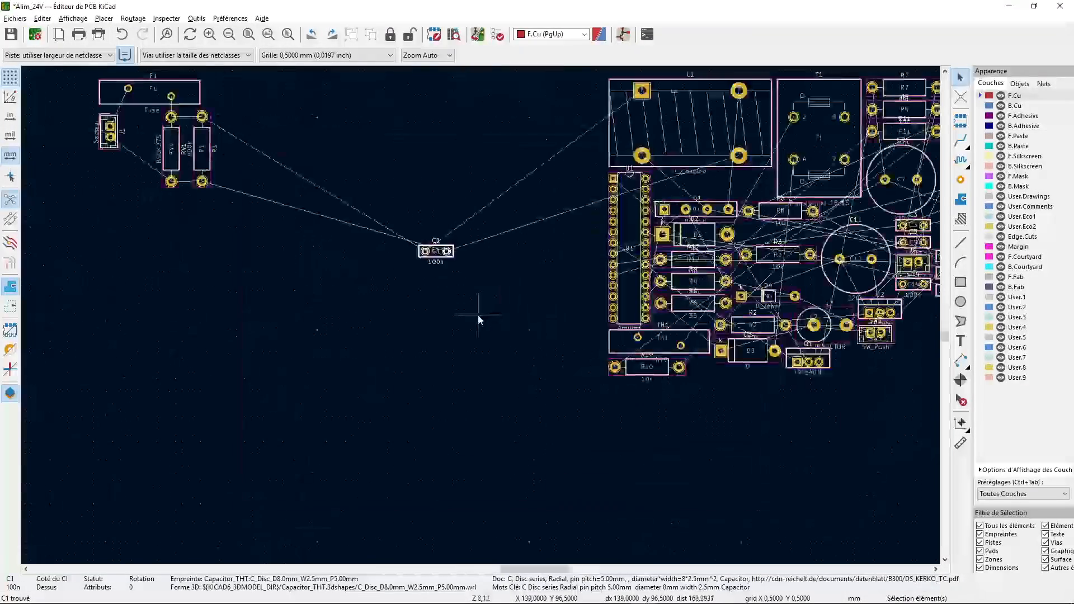
middle_drag(471, 316, 535, 392)
drag(499, 329, 307, 249)
scroll(307, 249, up, 5)
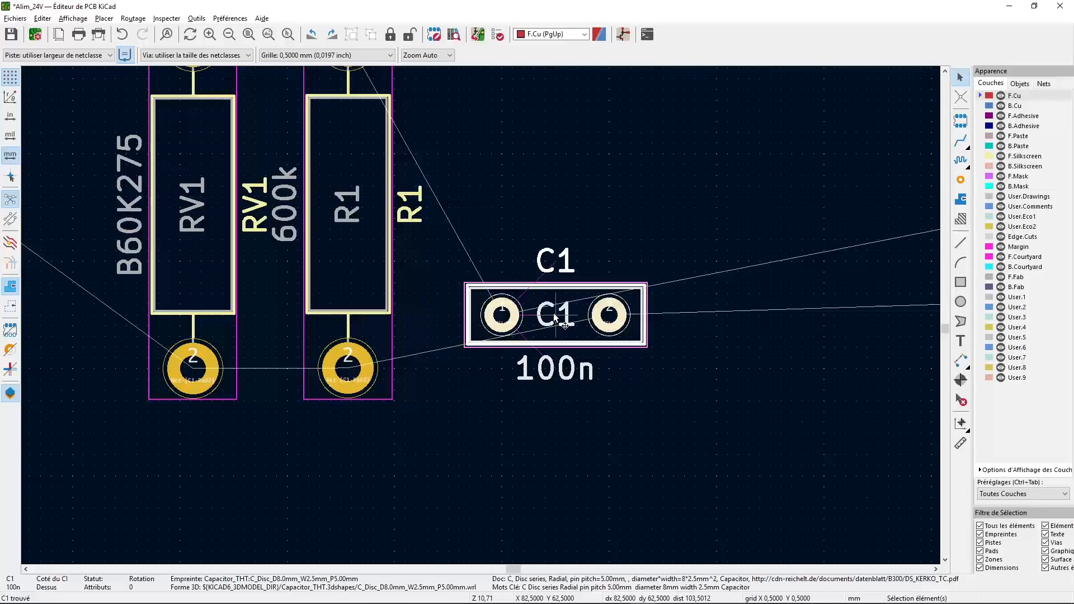
- Rotate capacitor C1 clockwise to stand vertically and position it just to the right of resistor R1, between its pad heights
right_click(555, 318)
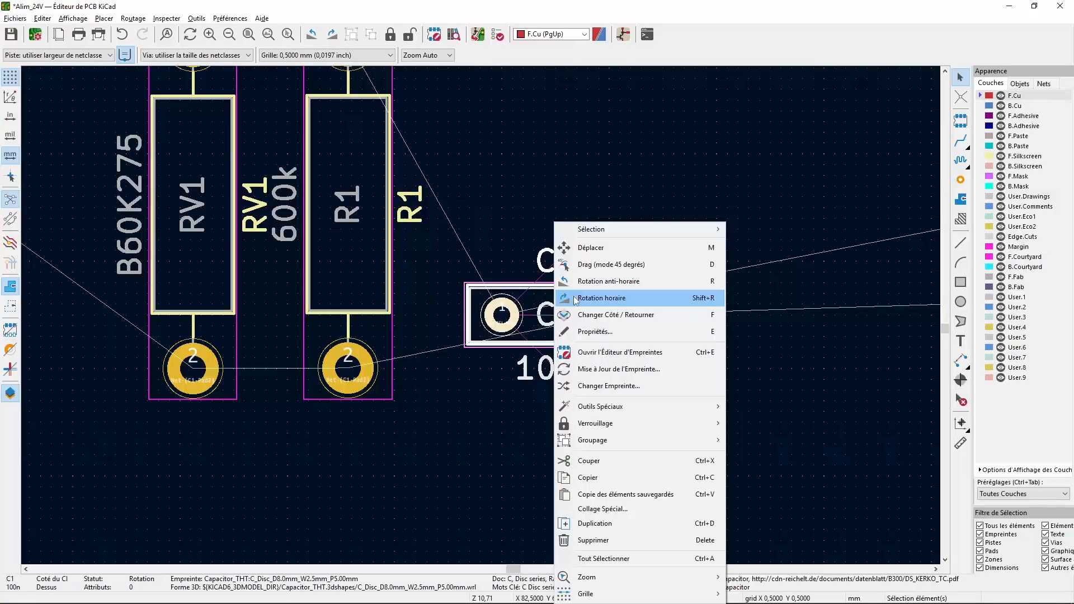
click(559, 298)
drag(501, 364, 491, 210)
scroll(484, 319, down, 4)
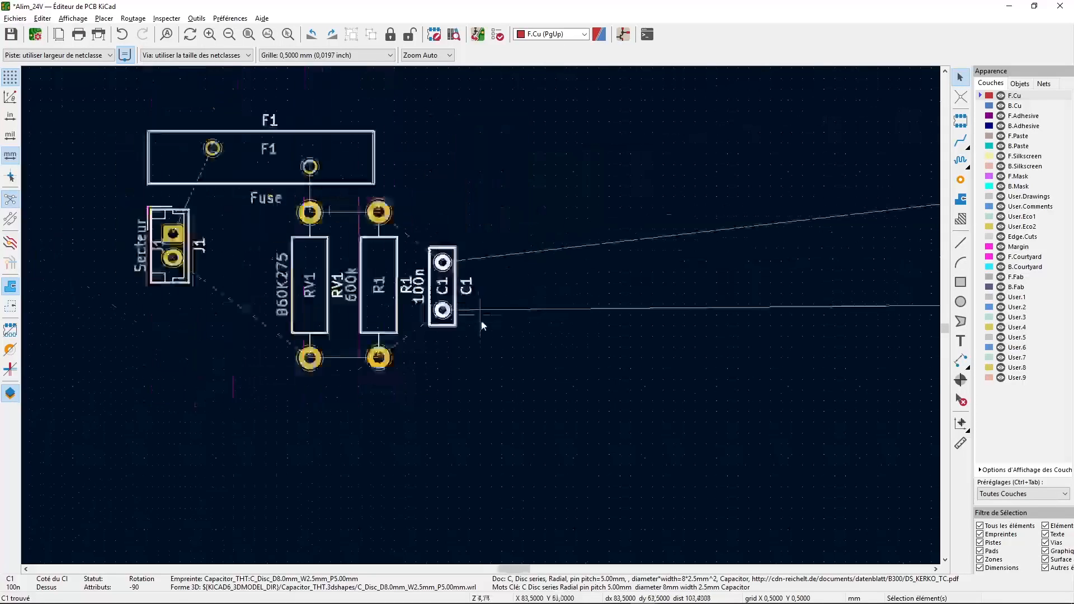
- Locate coupled inductor L1 through the schematic and shift its footprint clear of the imported group
key(alt+Tab)
scroll(534, 310, down, 3)
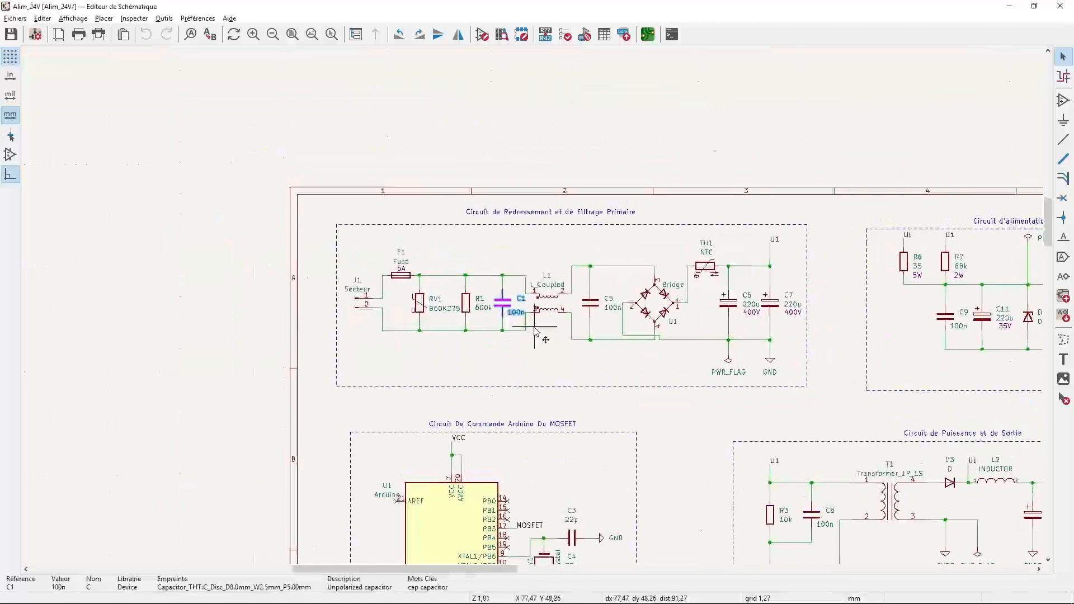
click(542, 285)
key(alt+Tab)
middle_drag(481, 317, 598, 318)
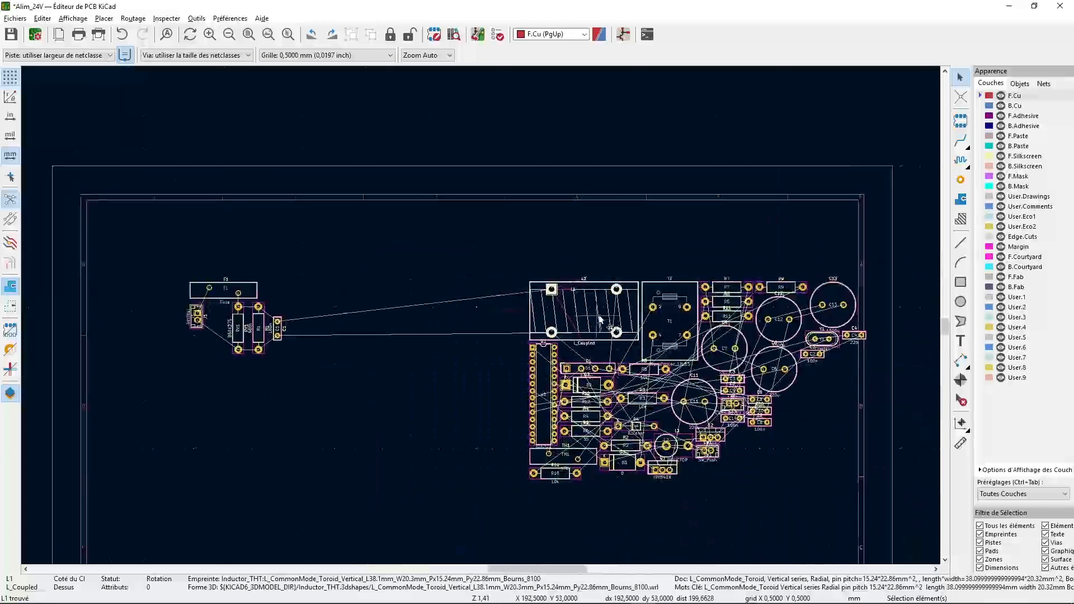
drag(585, 315, 543, 308)
- Check L1's place in the primary filtering section of the schematic and move its footprint to the right of capacitor C1
key(alt+Tab)
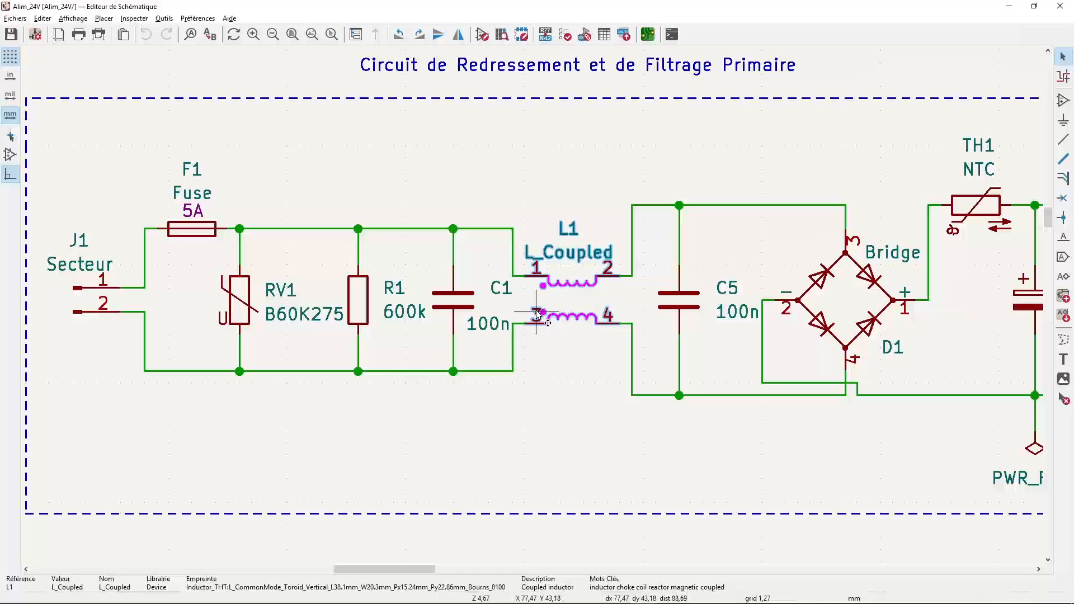
scroll(558, 320, down, 4)
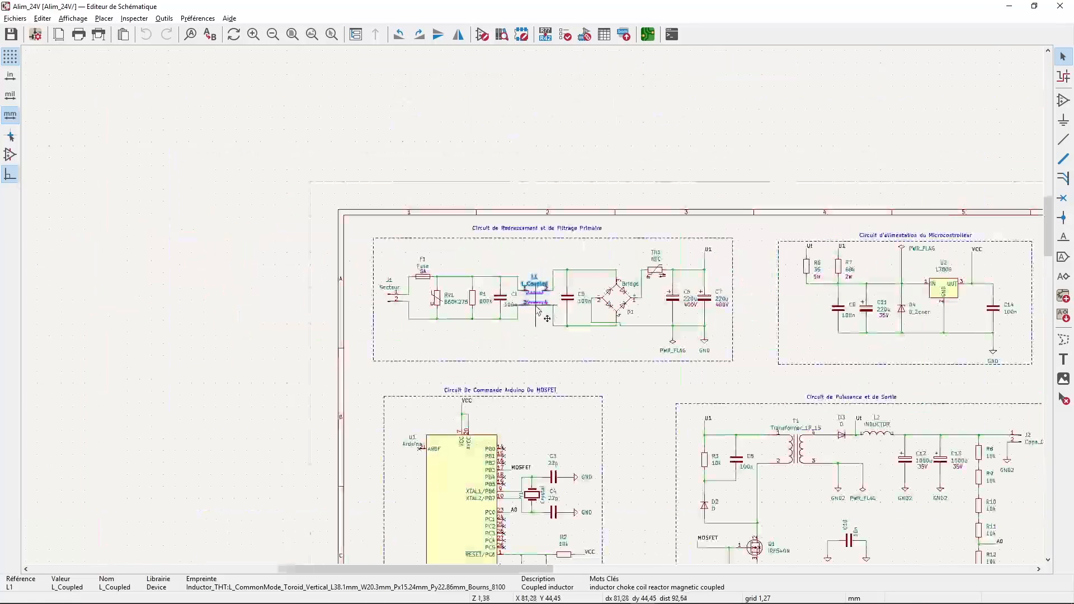
scroll(608, 326, up, 1)
middle_drag(608, 326, 494, 290)
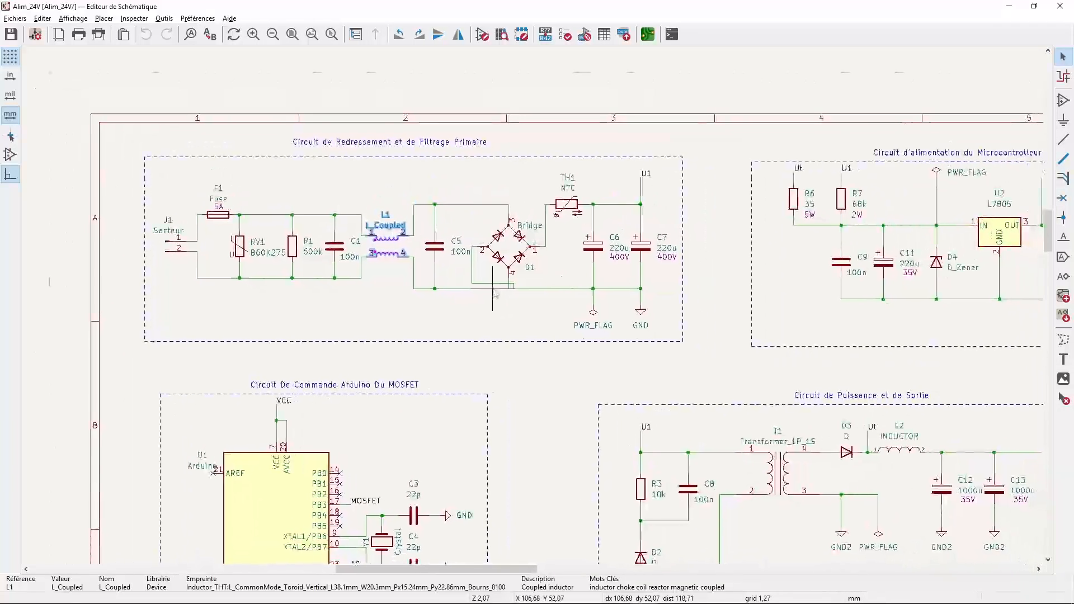
key(alt+Tab)
scroll(472, 309, down, 1)
scroll(494, 318, up, 1)
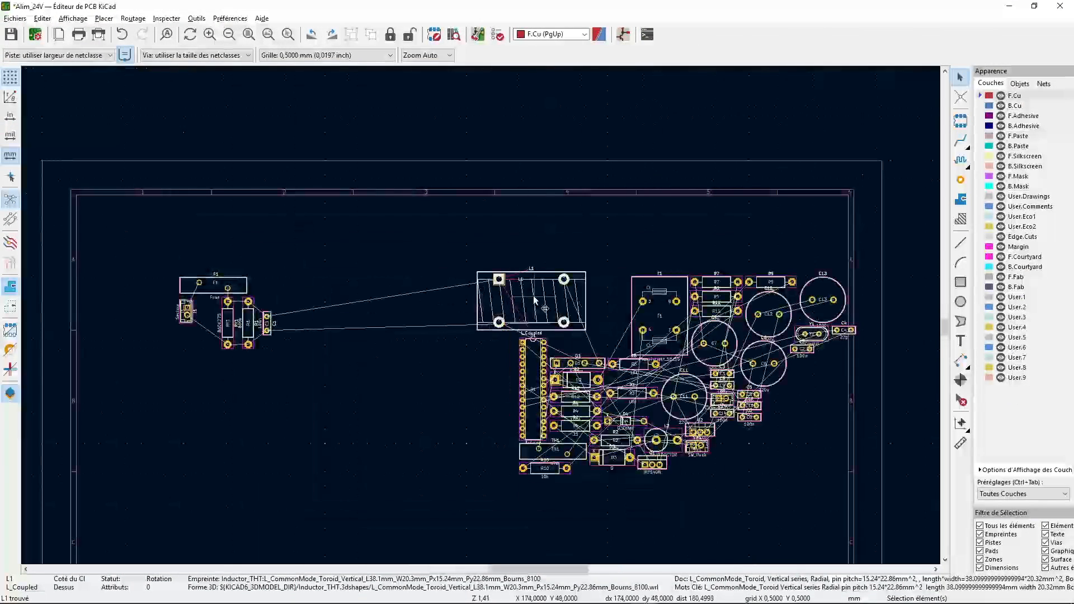
drag(532, 299, 366, 323)
- Try inductor L1 rotated counter-clockwise to stand upright, and turn it back to horizontal
right_click(366, 324)
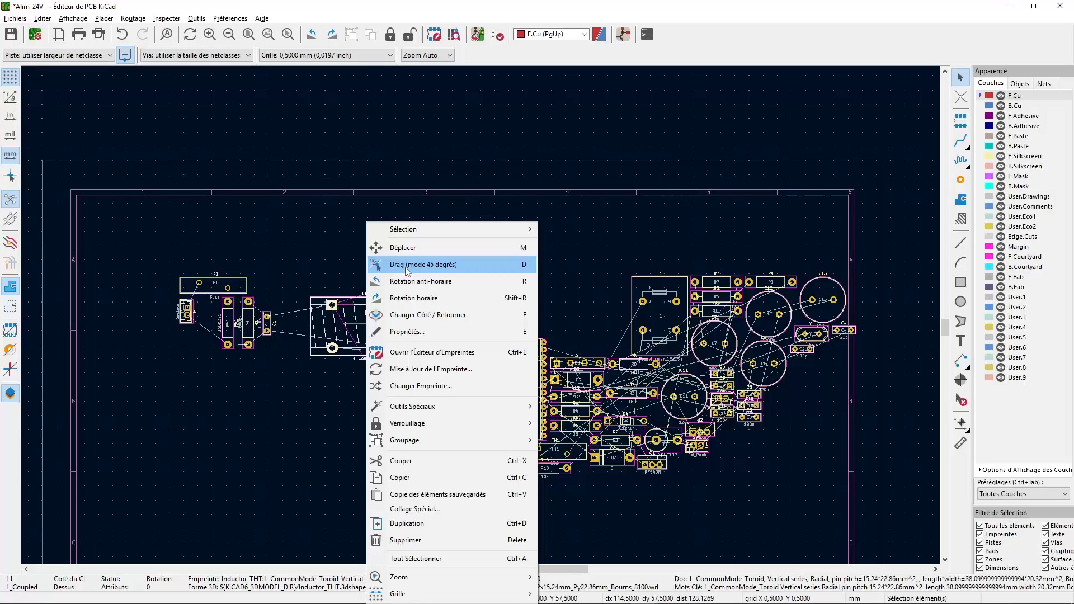
click(402, 281)
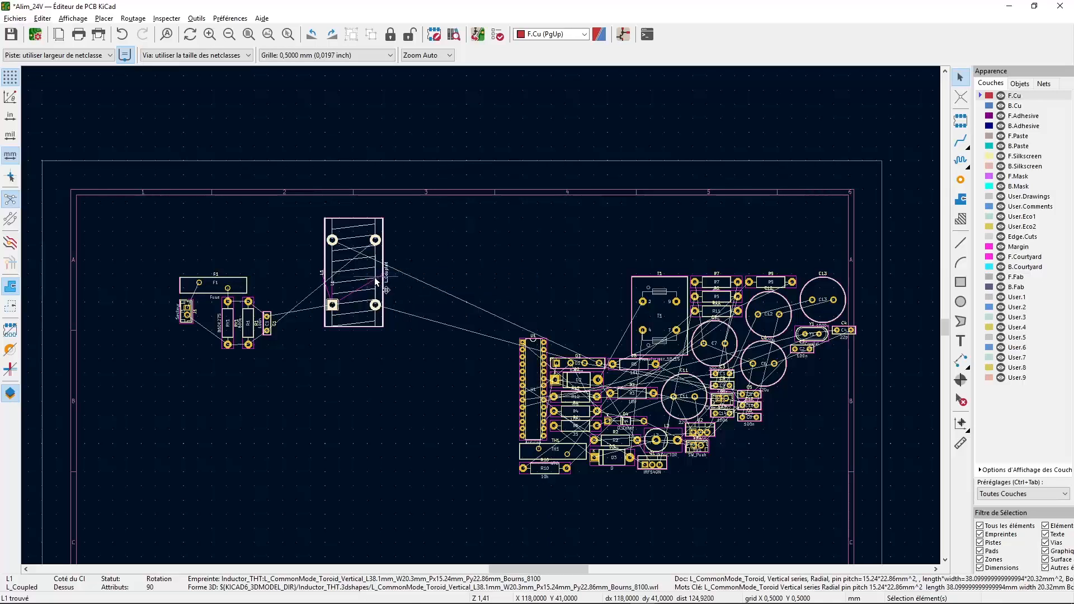
drag(375, 281, 324, 342)
key(ctrl+z)
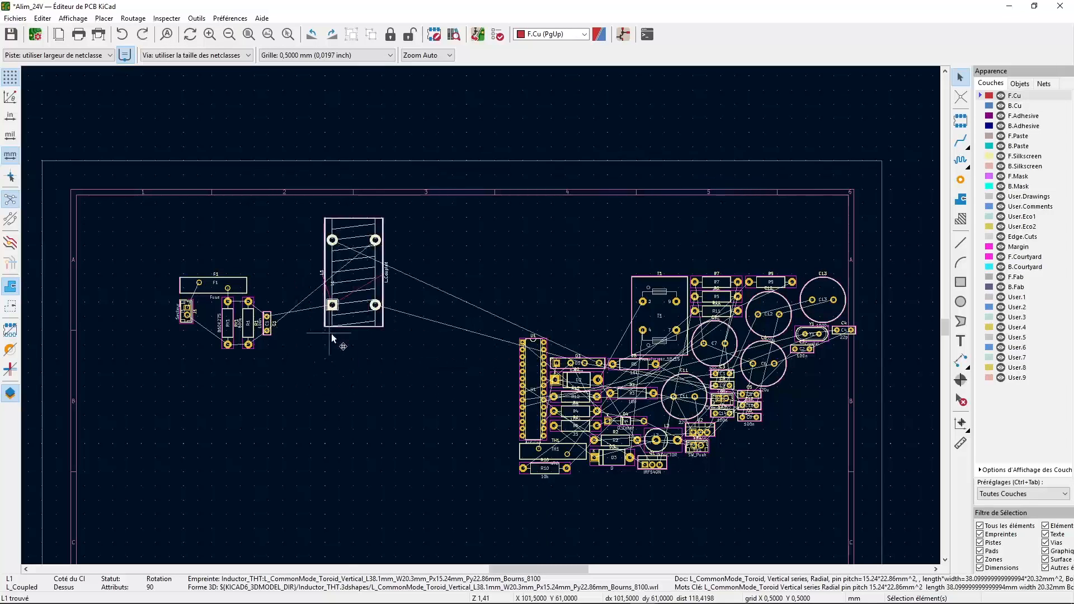
right_click(363, 281)
click(403, 298)
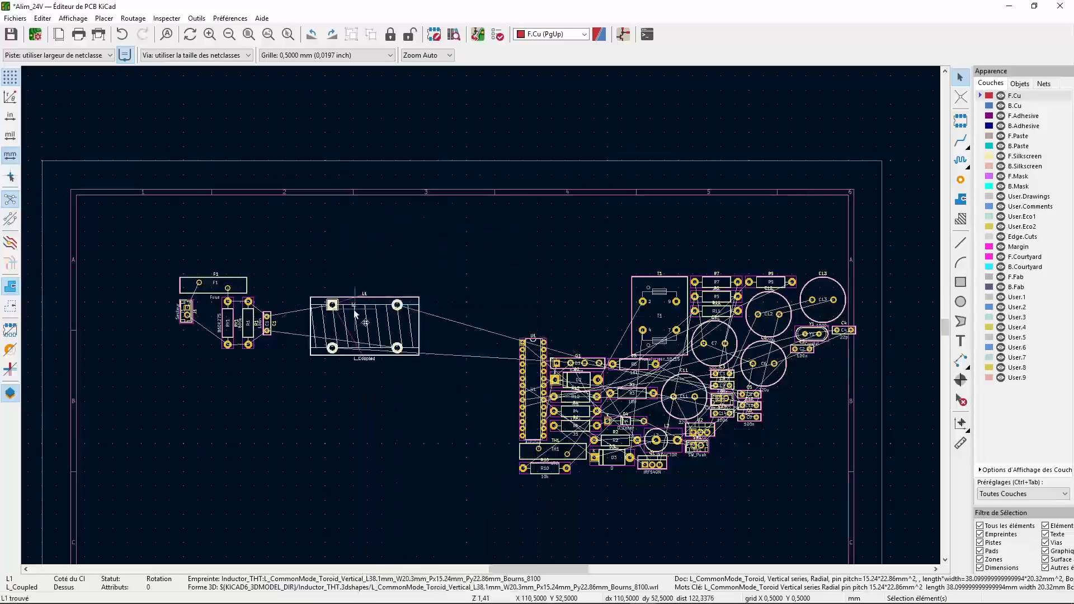
- Try inductor L1 rotated clockwise with pad 3 facing capacitor C1, and turn it back counter-clockwise to horizontal
click(378, 298)
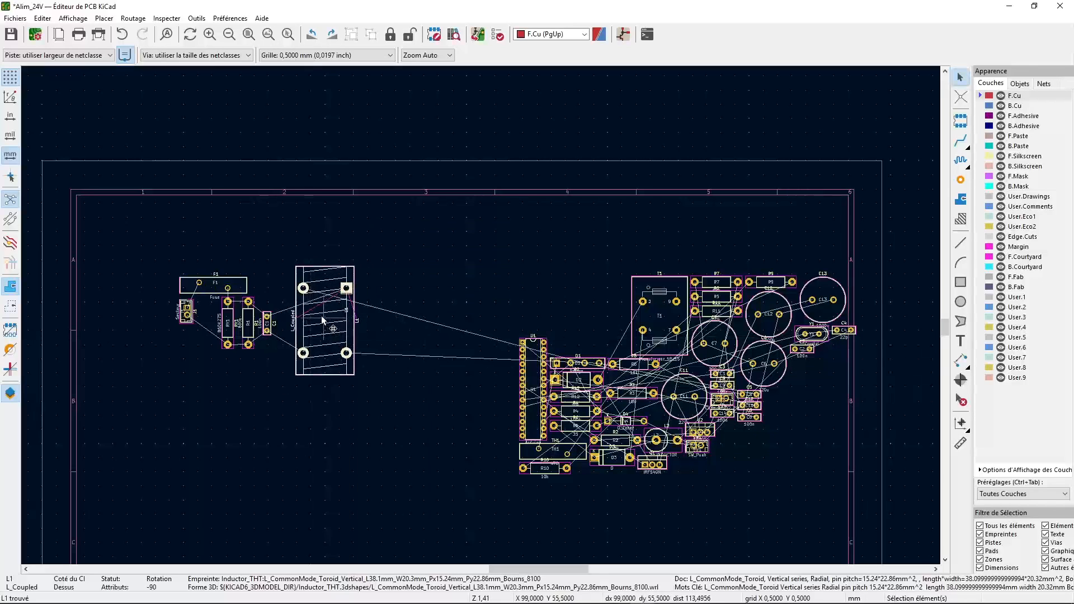
scroll(323, 321, up, 6)
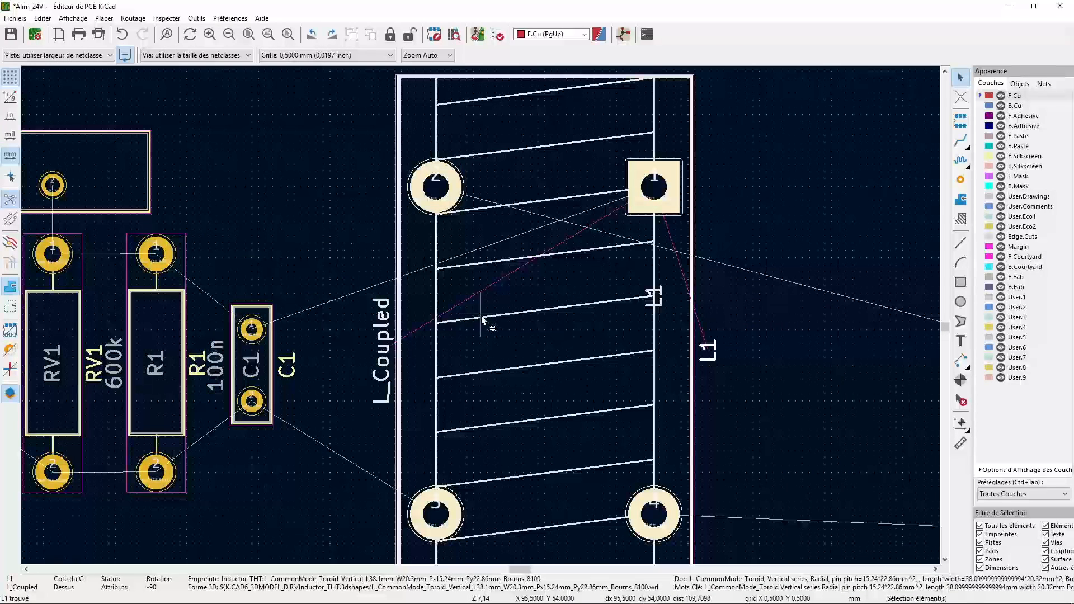
right_click(521, 302)
click(548, 281)
right_click(547, 223)
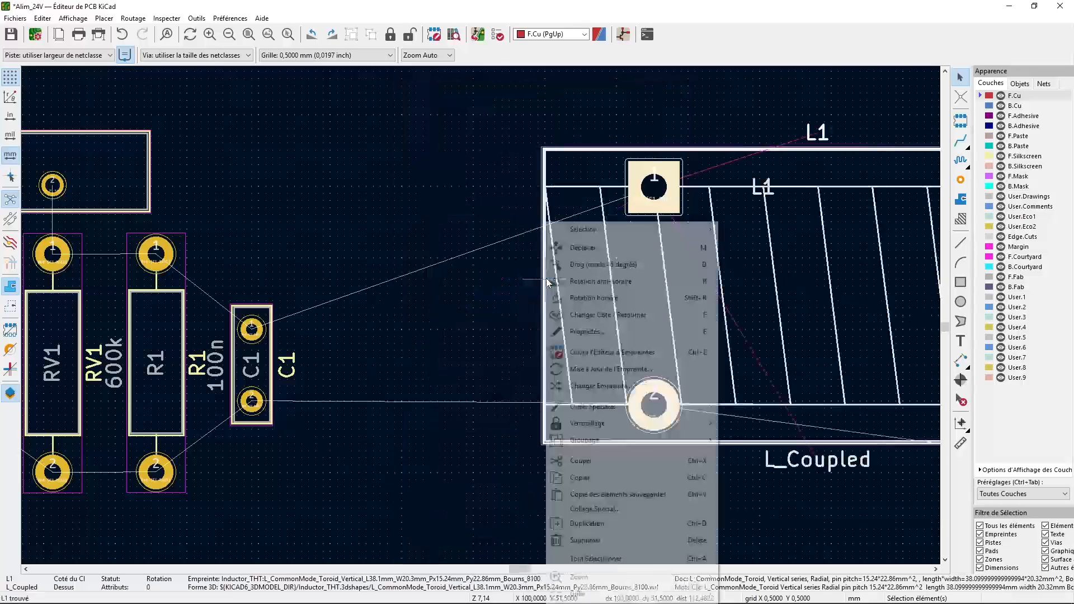
click(543, 312)
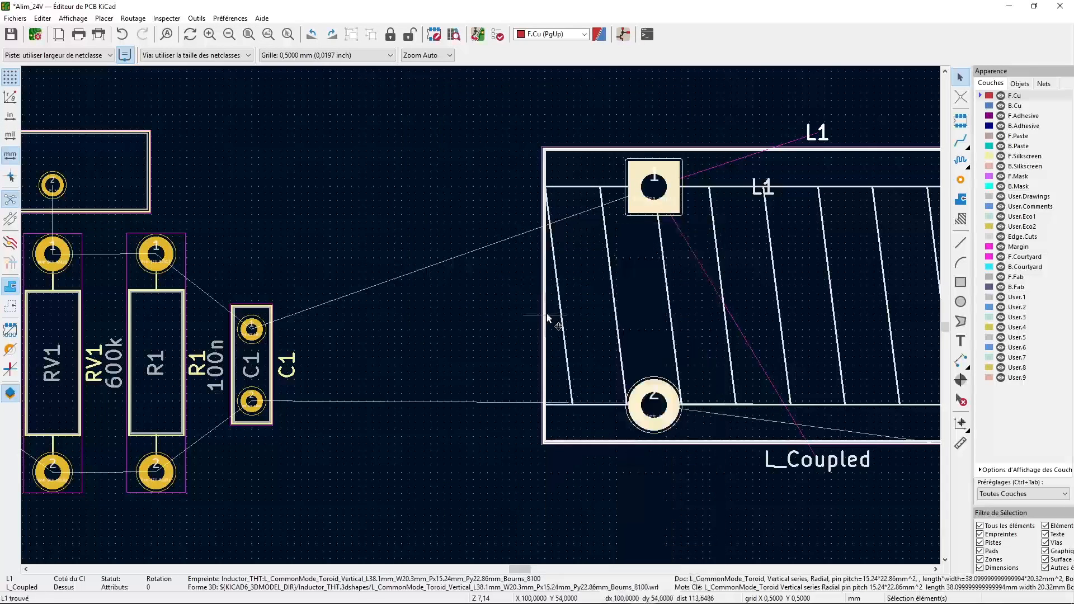
- Move the horizontal inductor L1 close against the right side of capacitor C1, with pad 1 at its upper left
scroll(448, 319, down, 4)
drag(559, 324, 527, 348)
scroll(488, 324, up, 5)
scroll(527, 348, down, 2)
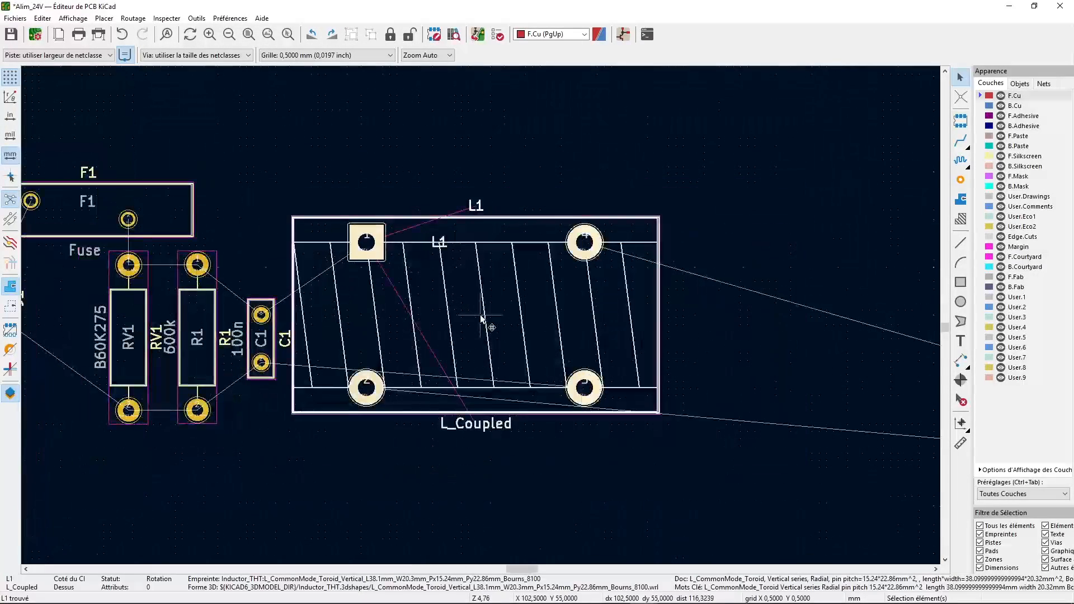
middle_drag(480, 319, 481, 296)
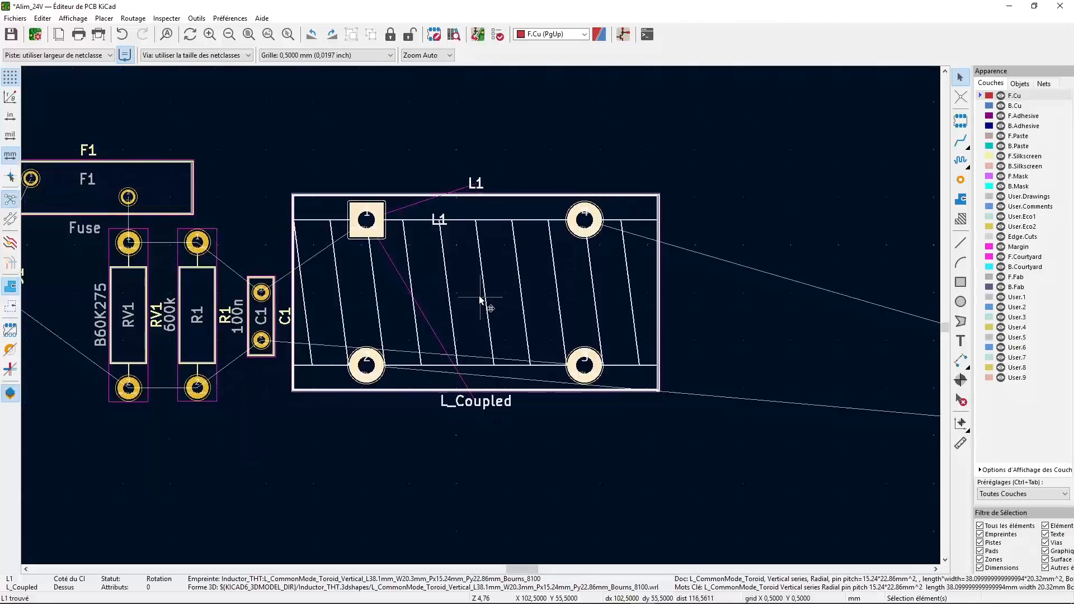
- Locate capacitor C5 through the schematic and move its footprint out of the imported group to the right of inductor L1
key(alt+Tab)
scroll(206, 173, down, 3)
scroll(534, 308, up, 4)
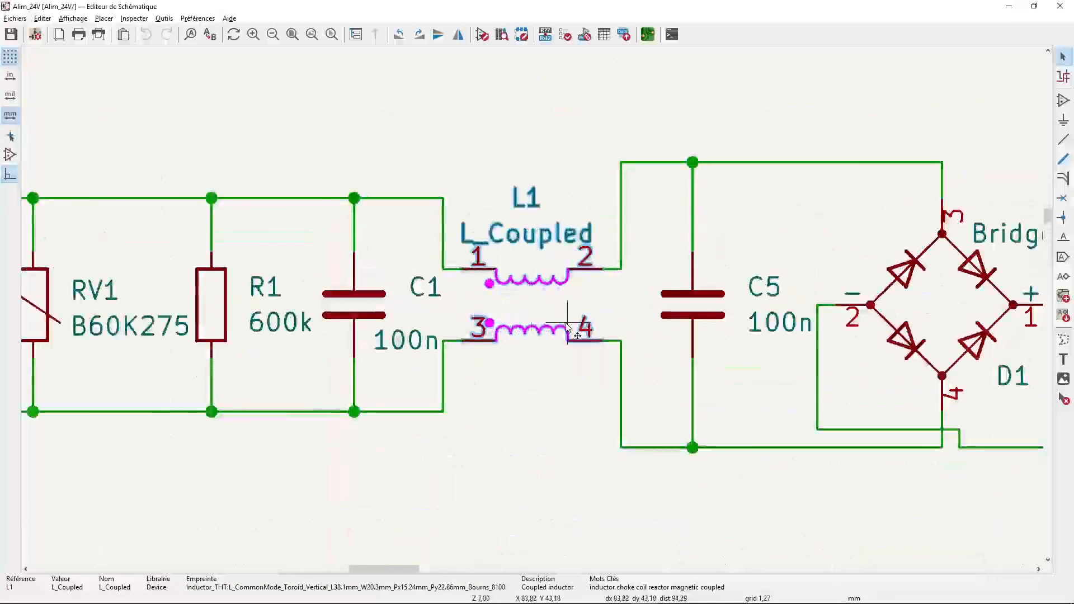
click(525, 300)
key(alt+Tab)
scroll(482, 315, down, 5)
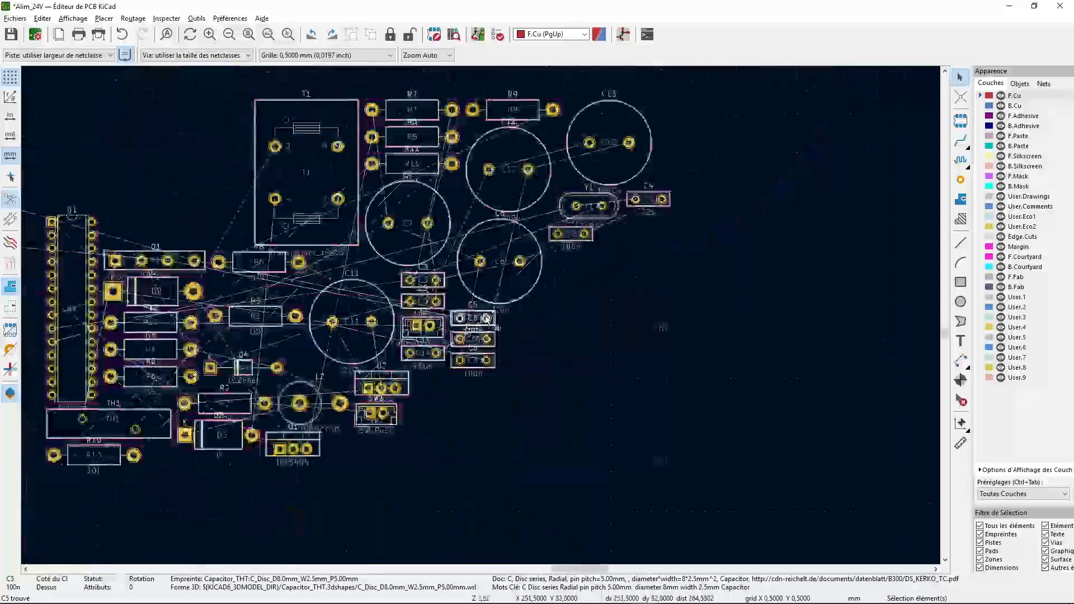
middle_drag(483, 315, 701, 315)
drag(701, 316, 132, 313)
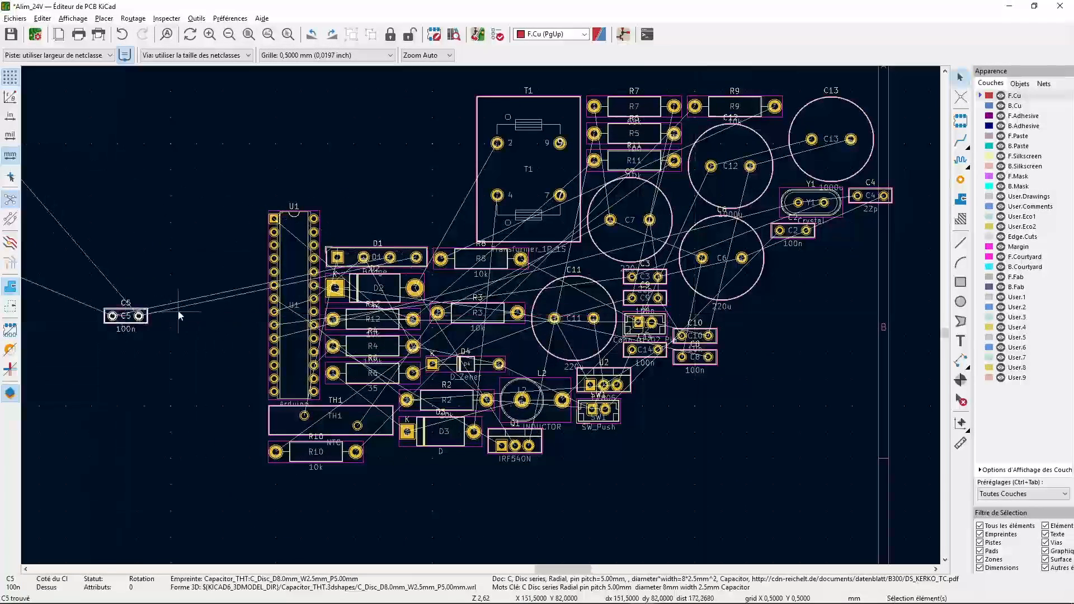
middle_drag(134, 315, 602, 370)
drag(594, 372, 535, 224)
- Rotate capacitor C5 to a vertical 90° orientation and place it just beside the right edge of inductor L1
right_click(552, 260)
click(576, 298)
right_click(535, 223)
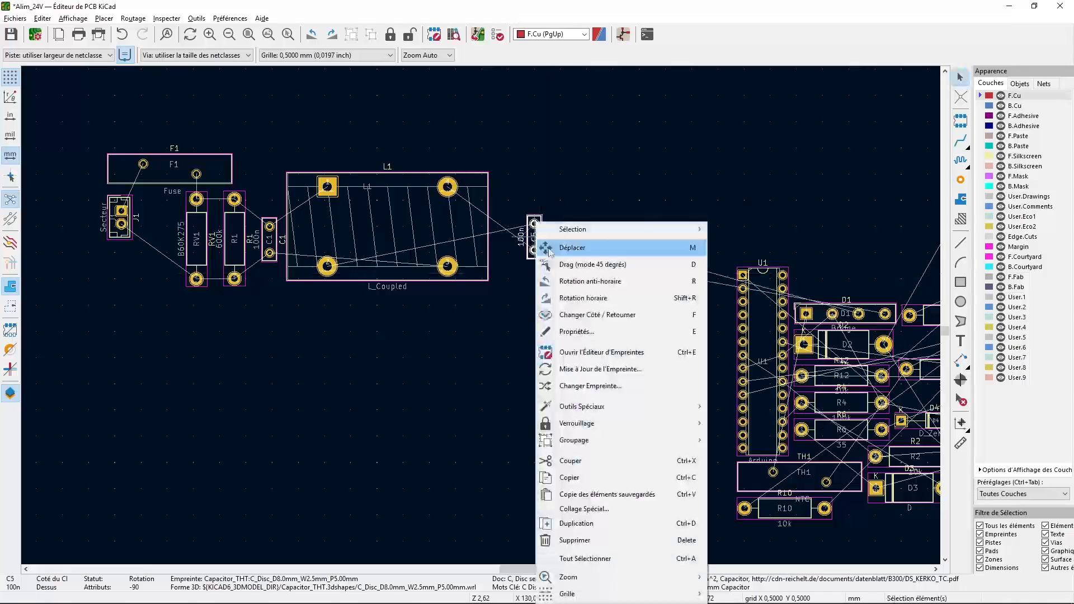
click(569, 281)
right_click(566, 287)
click(567, 282)
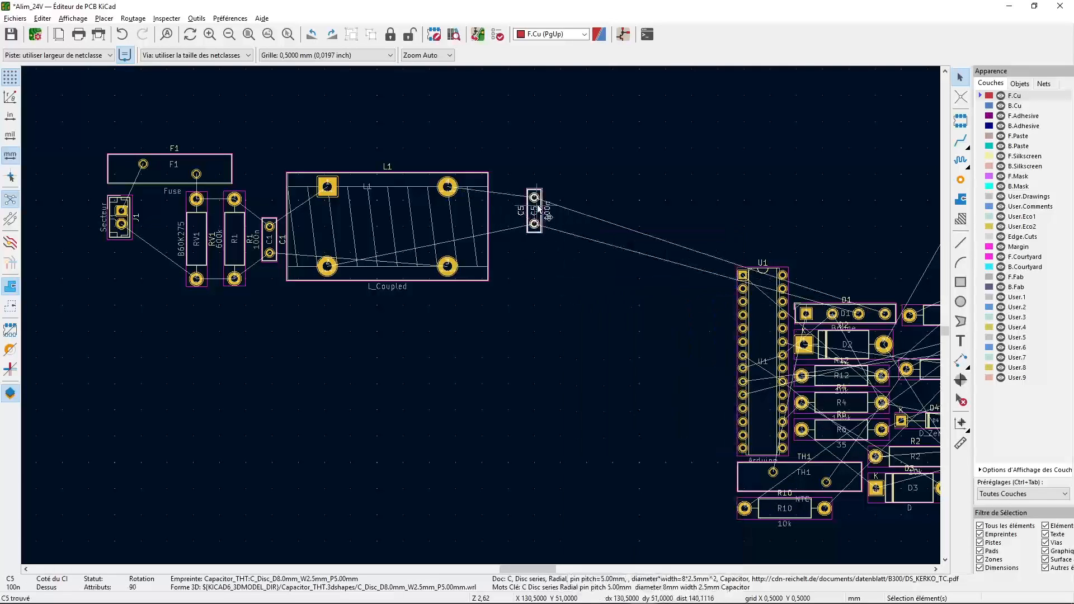
drag(538, 209, 526, 237)
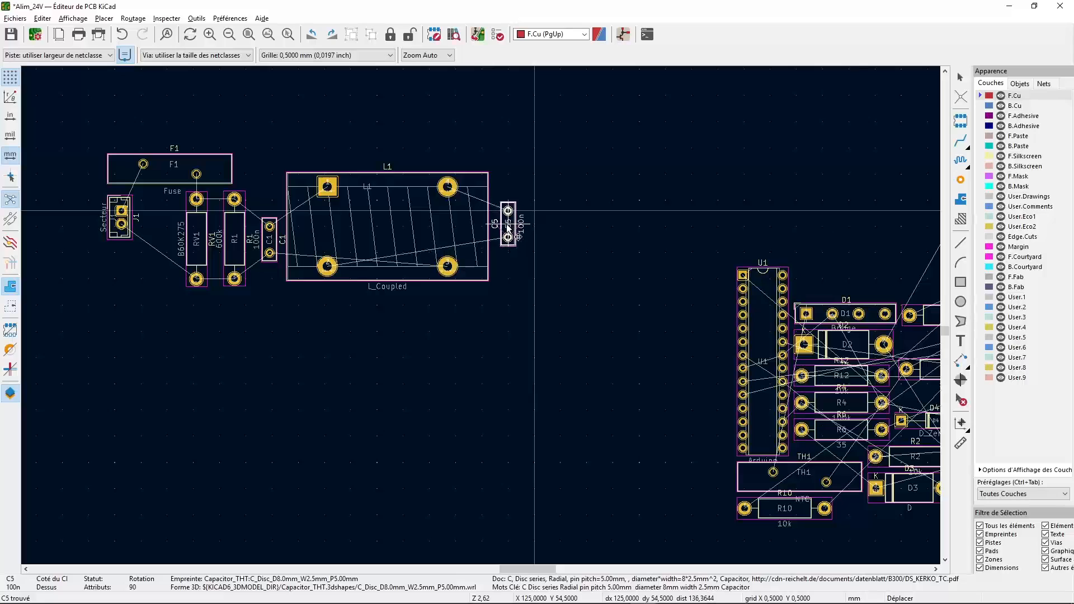
click(509, 230)
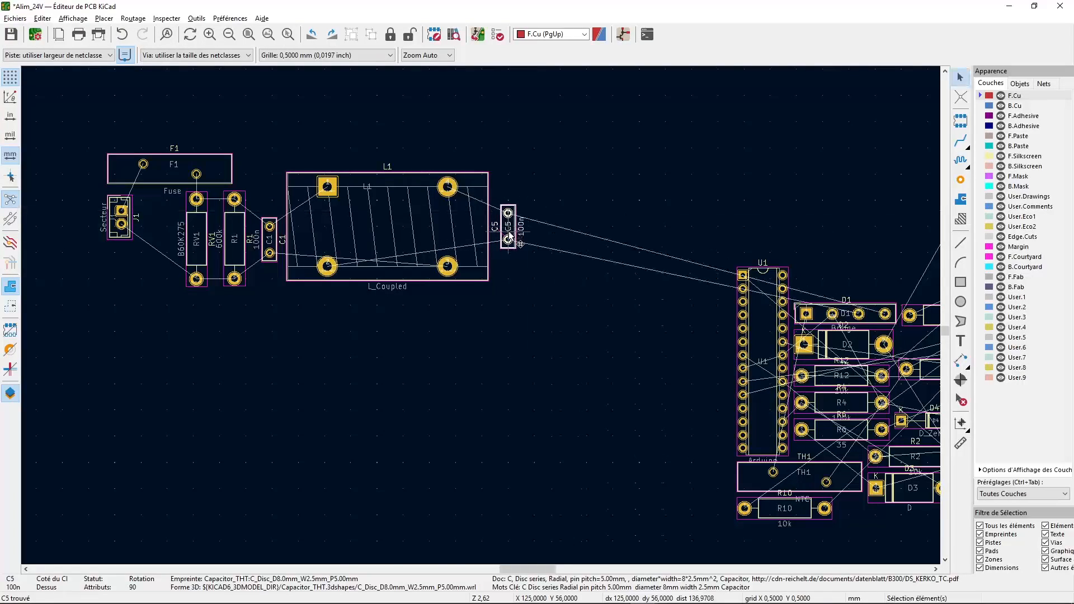
- Locate diode bridge D1 through the schematic and move its footprint out of the imported group to just below and right of capacitor C5
key(alt+Tab)
scroll(536, 306, down, 3)
click(604, 322)
key(alt+Tab)
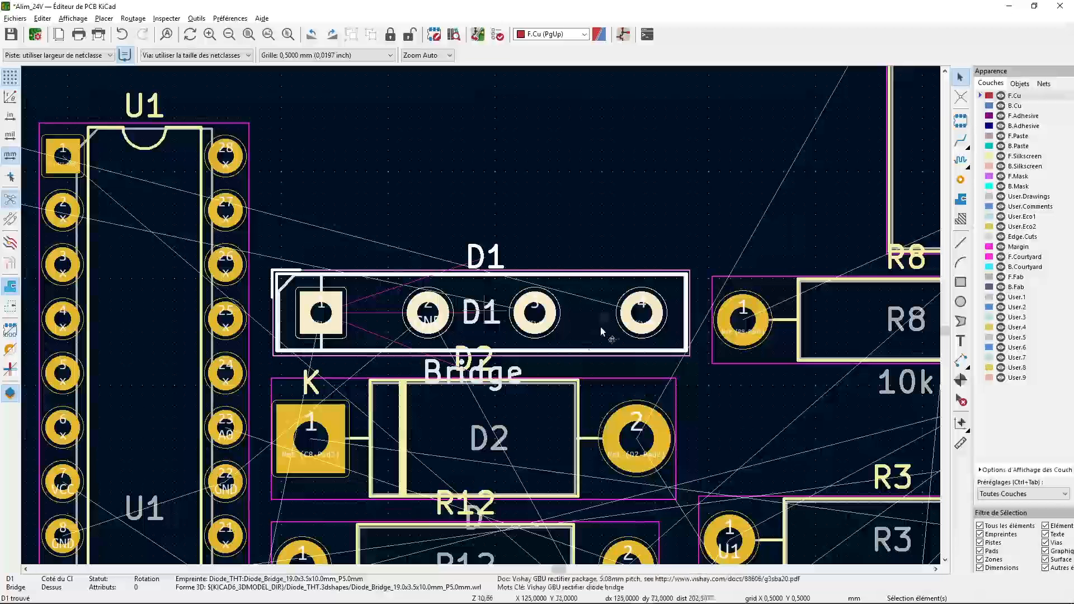
scroll(538, 336, down, 5)
middle_drag(484, 316, 673, 317)
drag(673, 318, 323, 287)
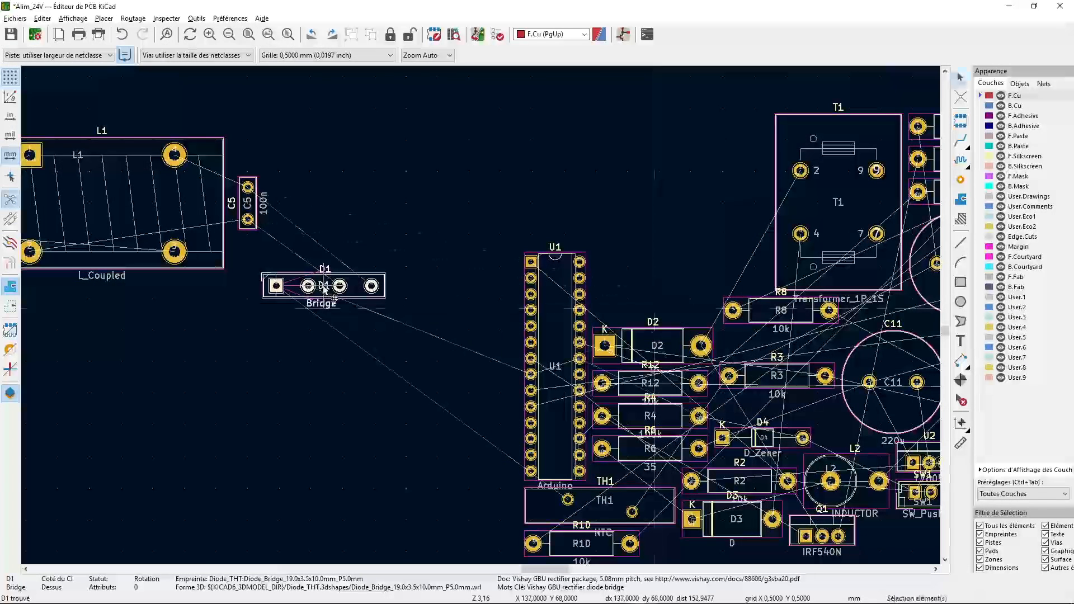
- Rotate diode bridge D1 counter-clockwise to stand vertically and place it just to the right of capacitor C5
right_click(344, 287)
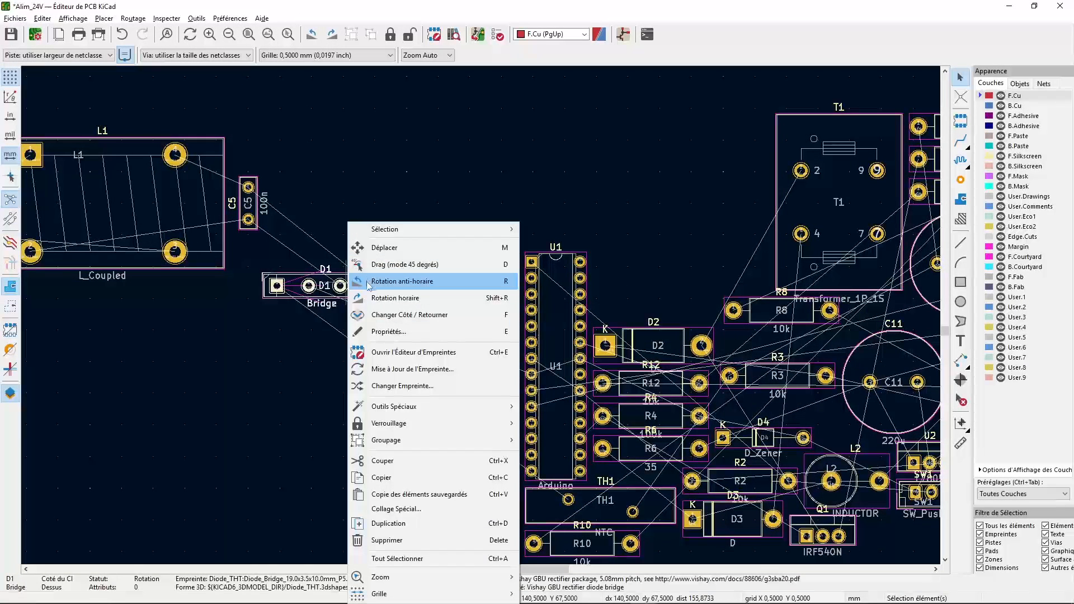
click(363, 281)
drag(277, 238, 297, 211)
click(287, 209)
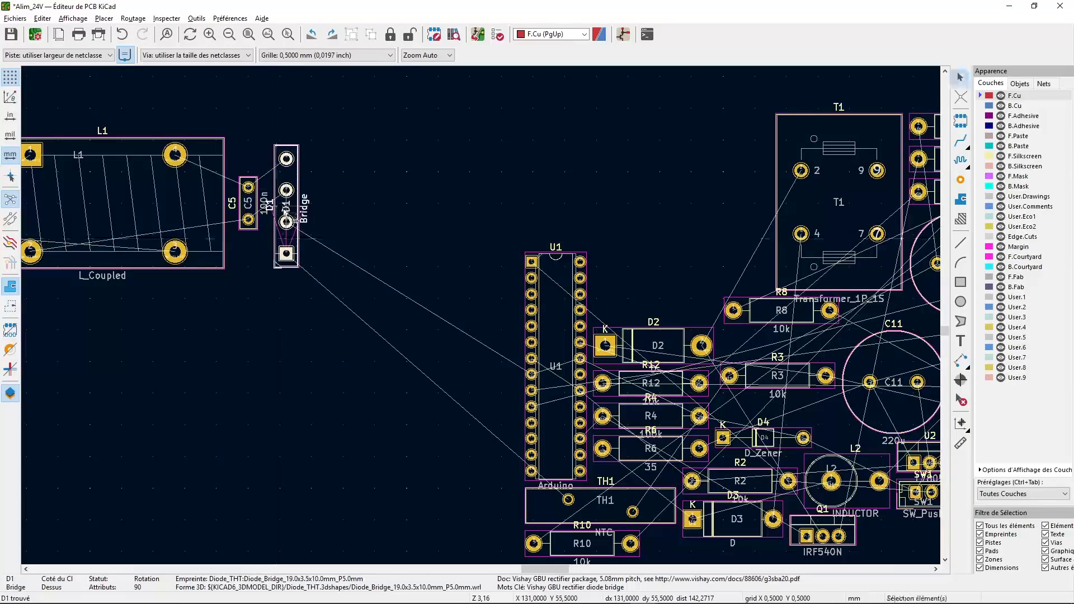
- Locate thermistor TH1 through the schematic and move its footprint out of the imported group to the right of diode bridge D1
scroll(285, 243, down, 4)
scroll(487, 333, up, 2)
key(alt+Tab)
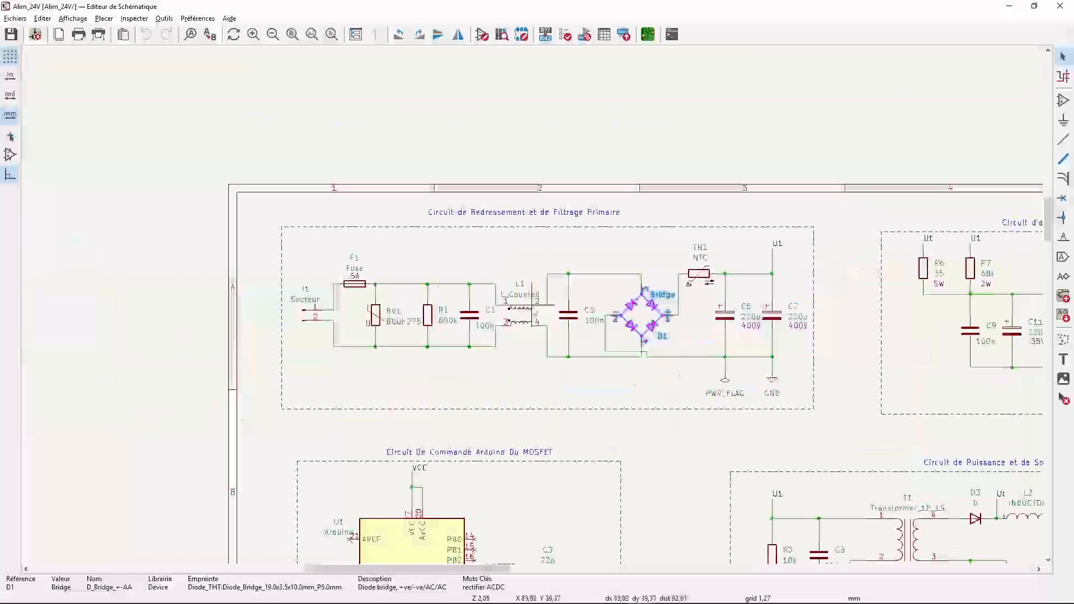
middle_drag(660, 280, 608, 251)
click(644, 249)
key(alt+Tab)
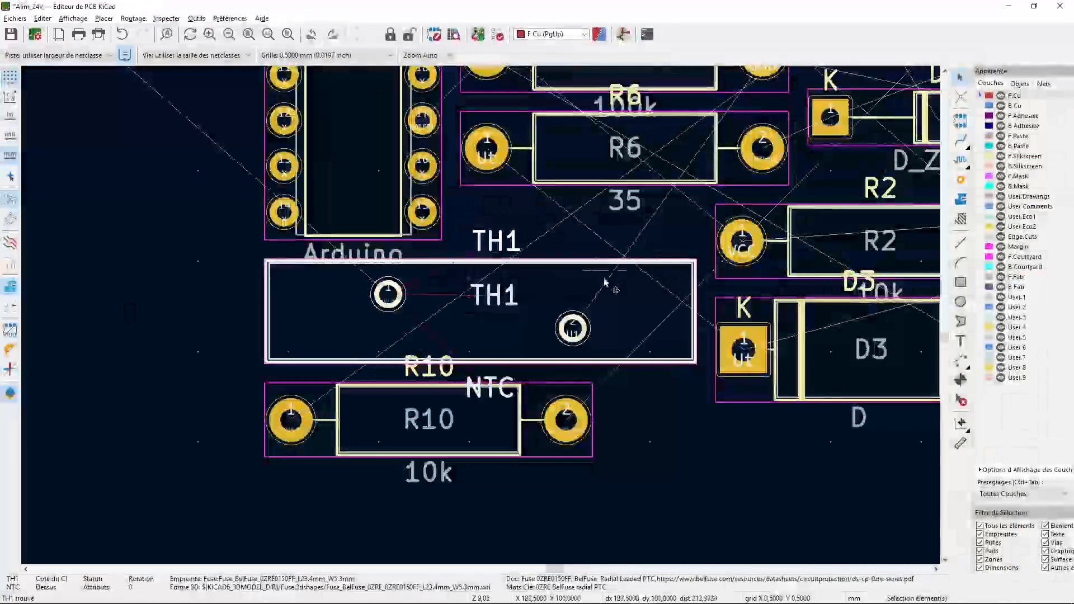
middle_drag(638, 298, 957, 331)
drag(765, 349, 284, 350)
scroll(284, 350, down, 6)
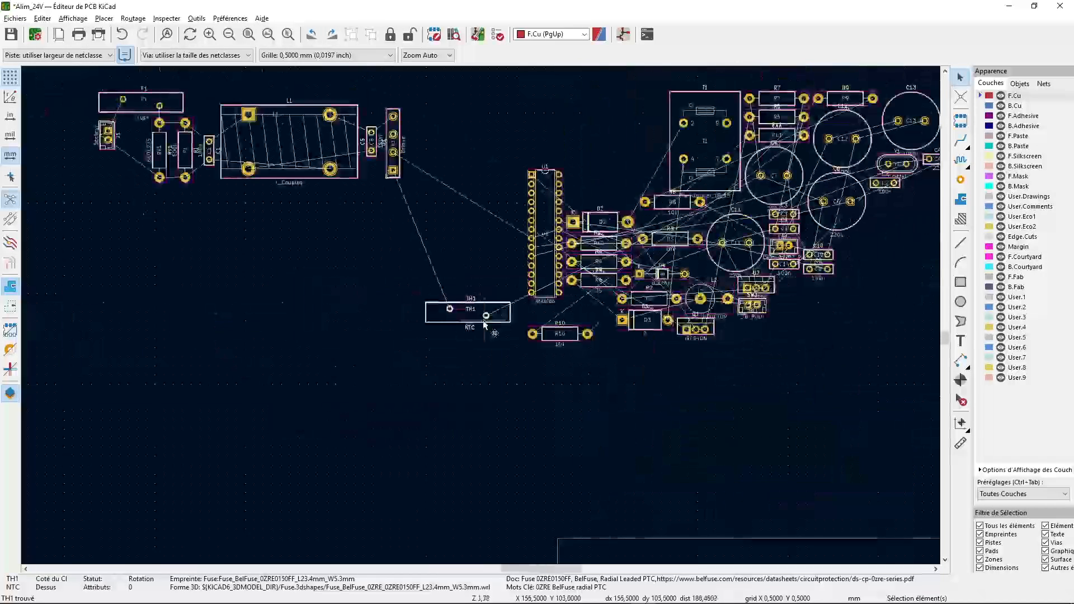
scroll(469, 310, up, 3)
scroll(448, 300, down, 3)
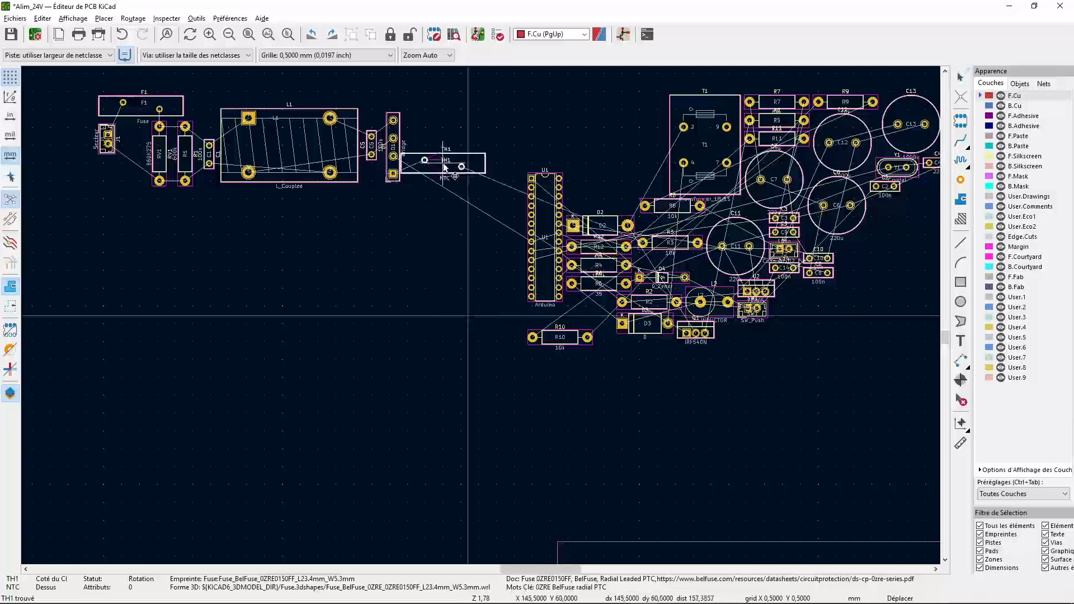
- Rotate thermistor TH1 to a vertical 90° orientation and place it just beside the right edge of diode bridge D1
right_click(442, 165)
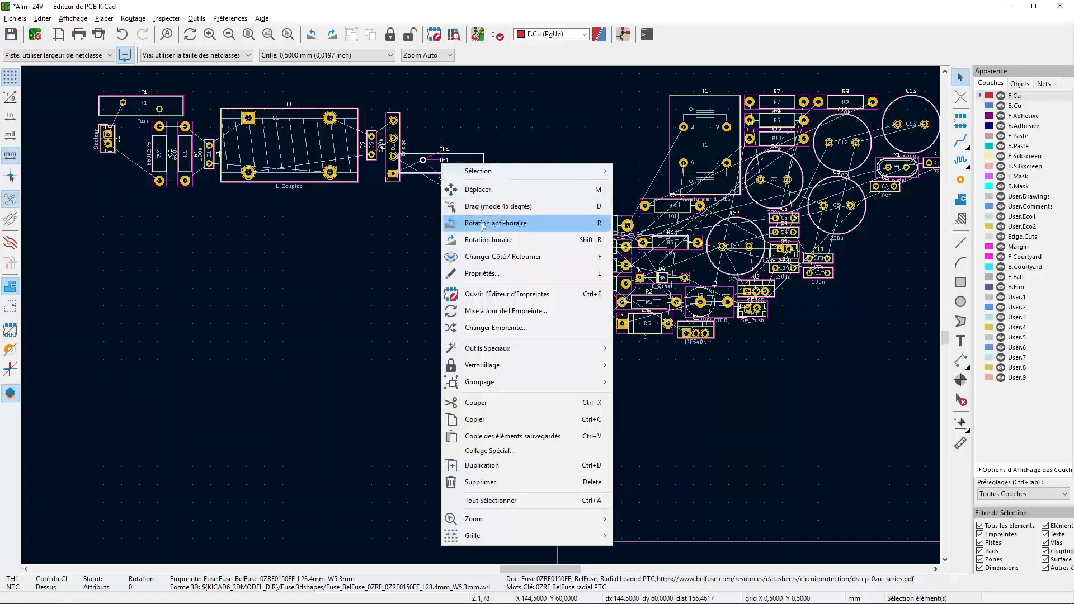
click(488, 239)
right_click(417, 183)
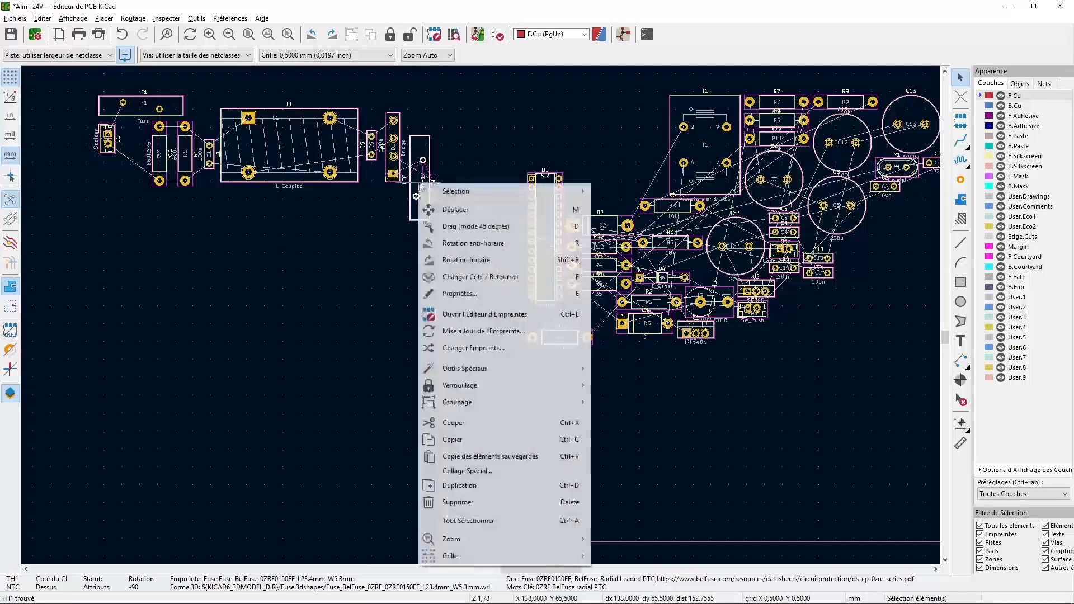
click(438, 259)
right_click(439, 258)
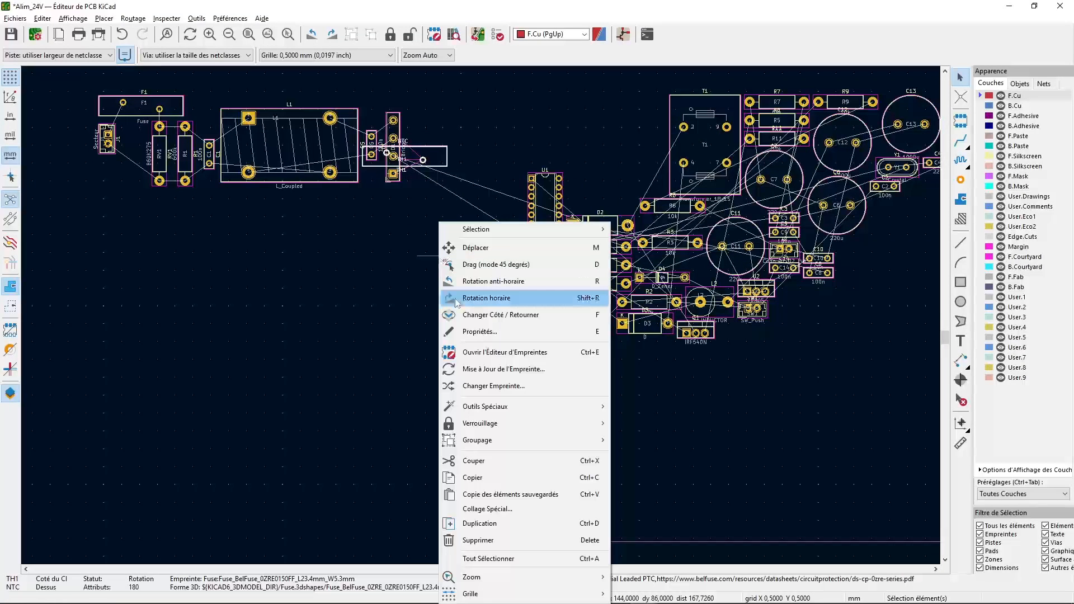
click(458, 295)
click(428, 174)
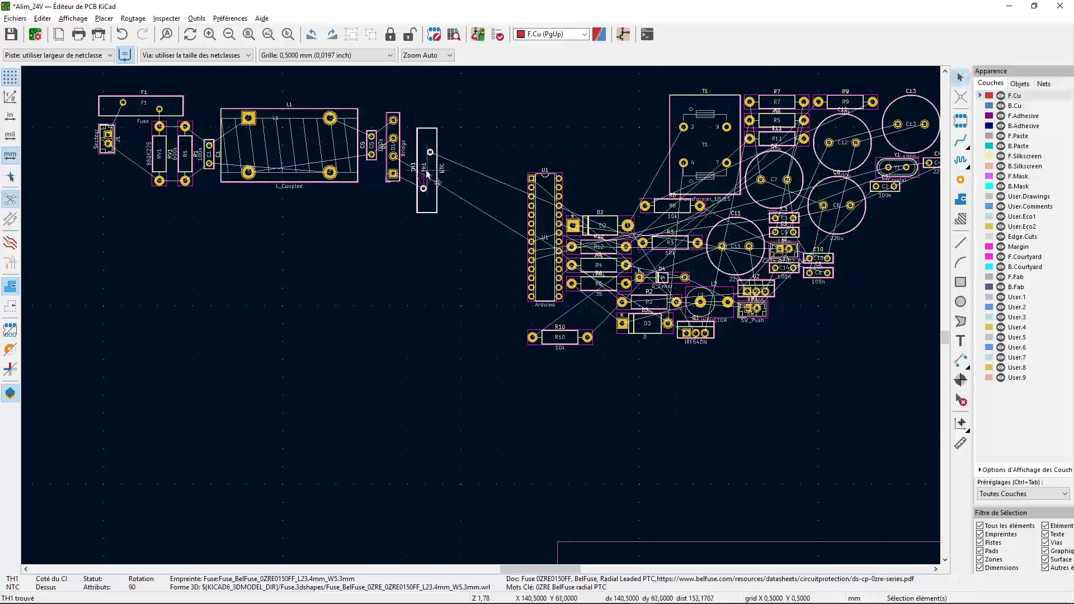
scroll(428, 176, up, 6)
drag(486, 310, 468, 251)
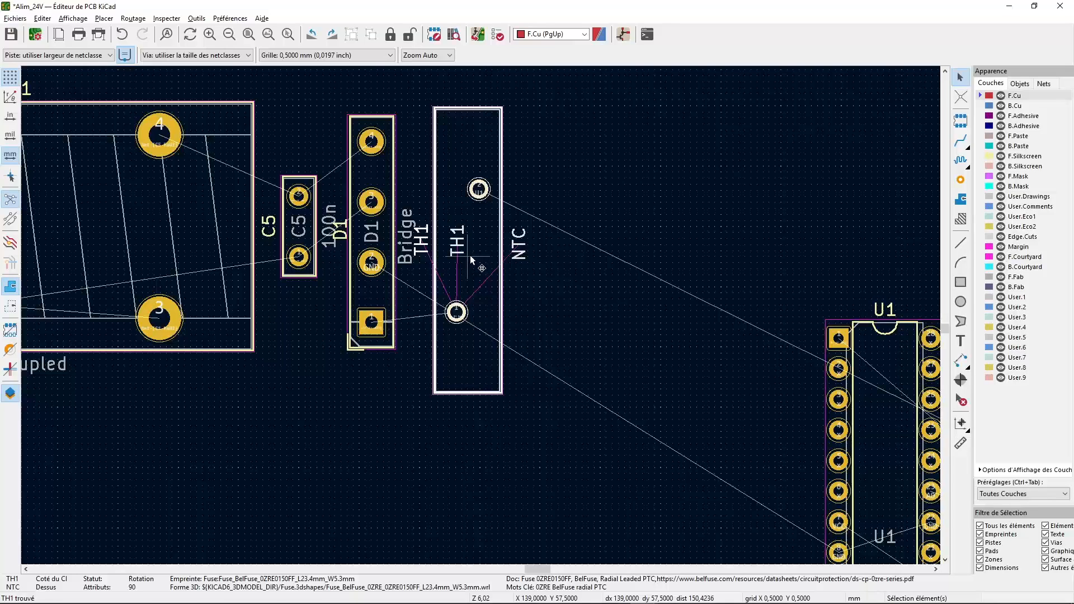
- Locate capacitor C6 through the schematic and move its footprint out of the imported group to the right of thermistor TH1
key(alt+Tab)
scroll(479, 284, down, 2)
scroll(596, 323, up, 1)
scroll(531, 305, down, 1)
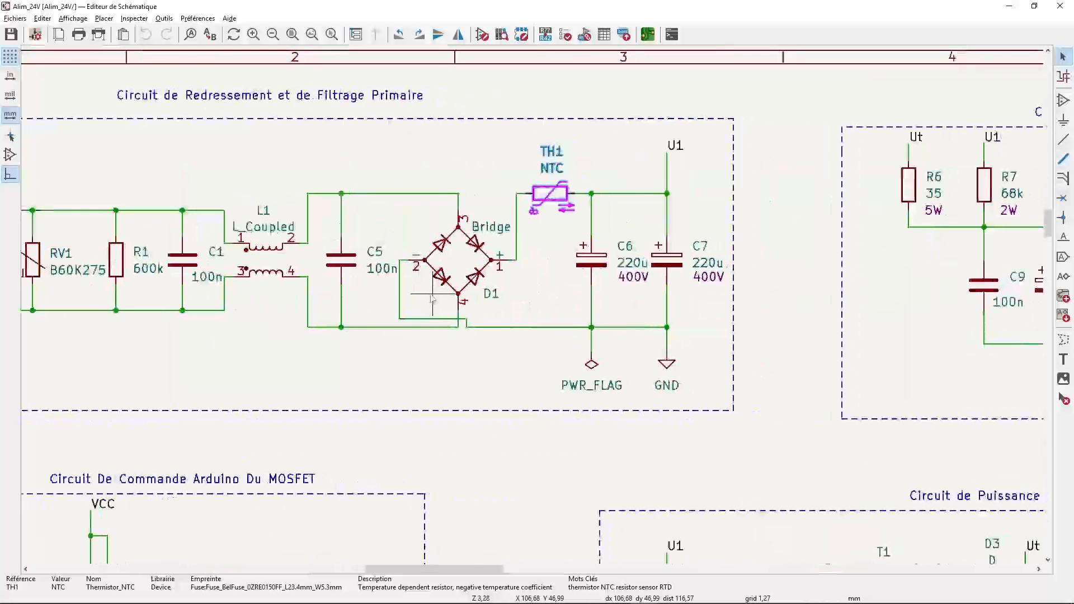
scroll(609, 252, up, 1)
click(575, 272)
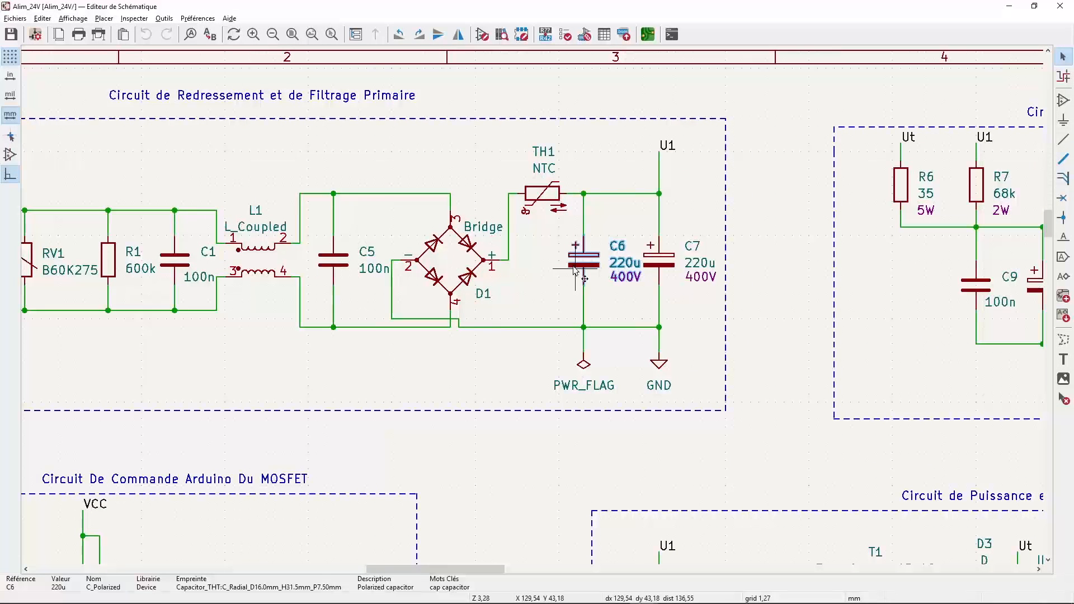
key(alt+Tab)
scroll(361, 352, down, 2)
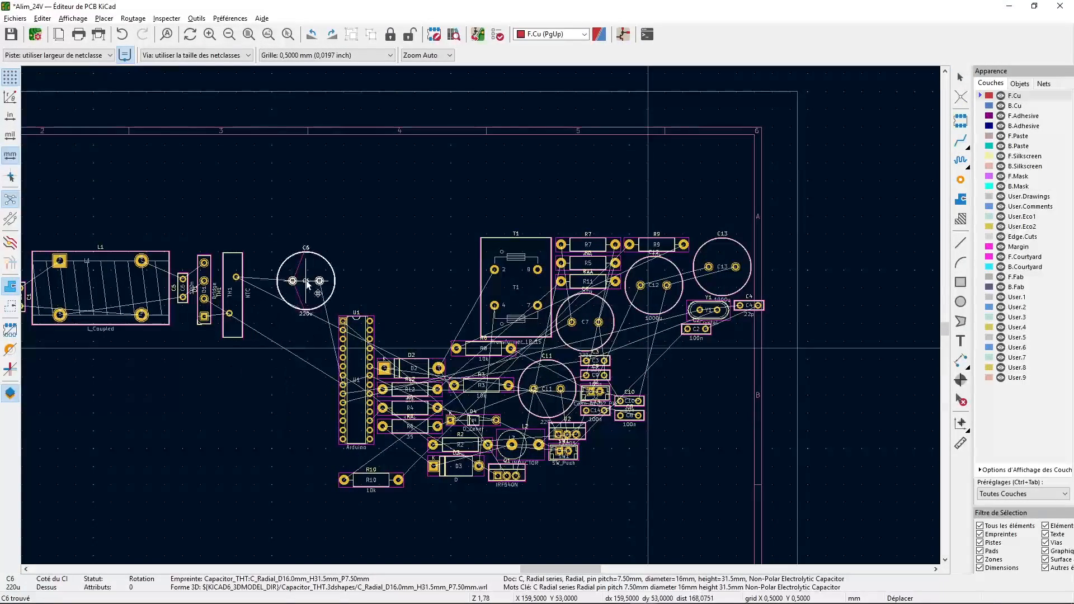
click(300, 282)
- Shift capacitor C6 closer to the right edge of thermistor TH1, level with the thermistor's upper part
scroll(276, 362, up, 3)
scroll(499, 337, down, 1)
middle_drag(481, 316, 493, 462)
key(m)
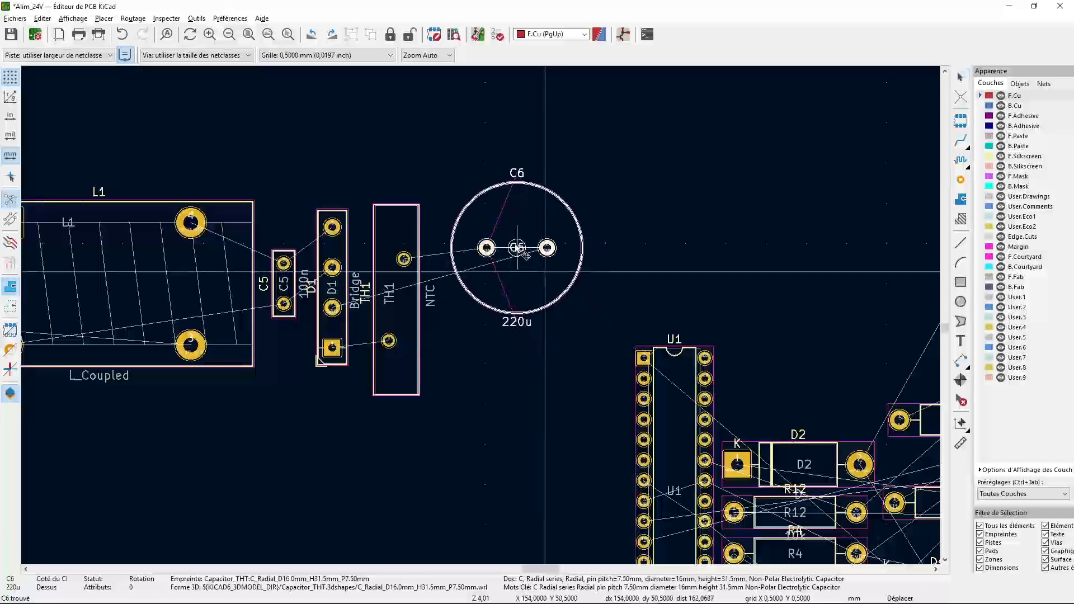
click(507, 251)
scroll(486, 292, down, 5)
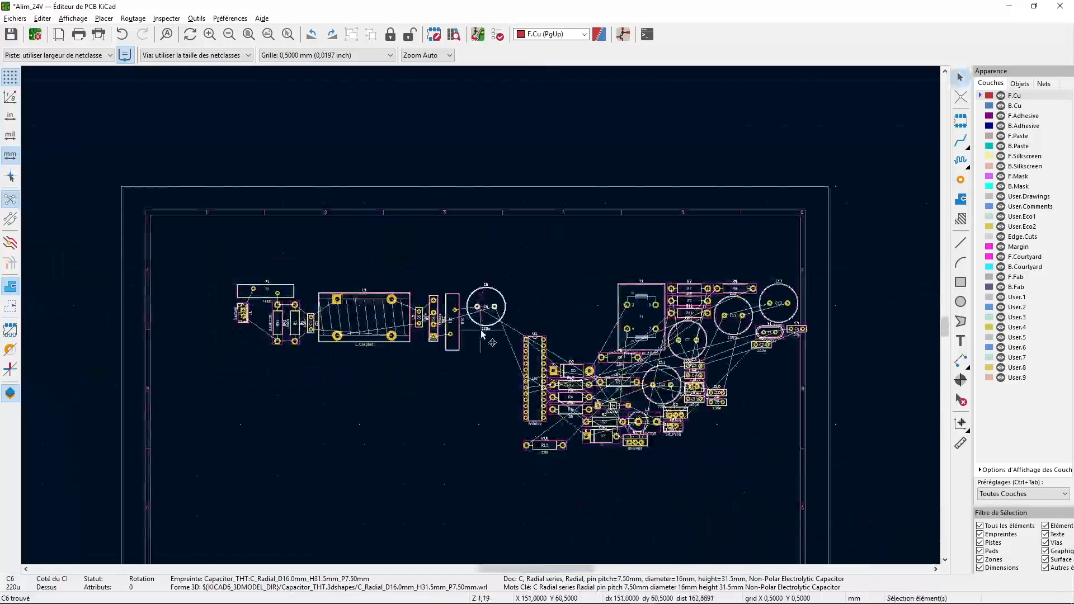
- Locate capacitor C7 through the schematic and move its footprint out of the imported group to just below capacitor C6
key(alt+Tab)
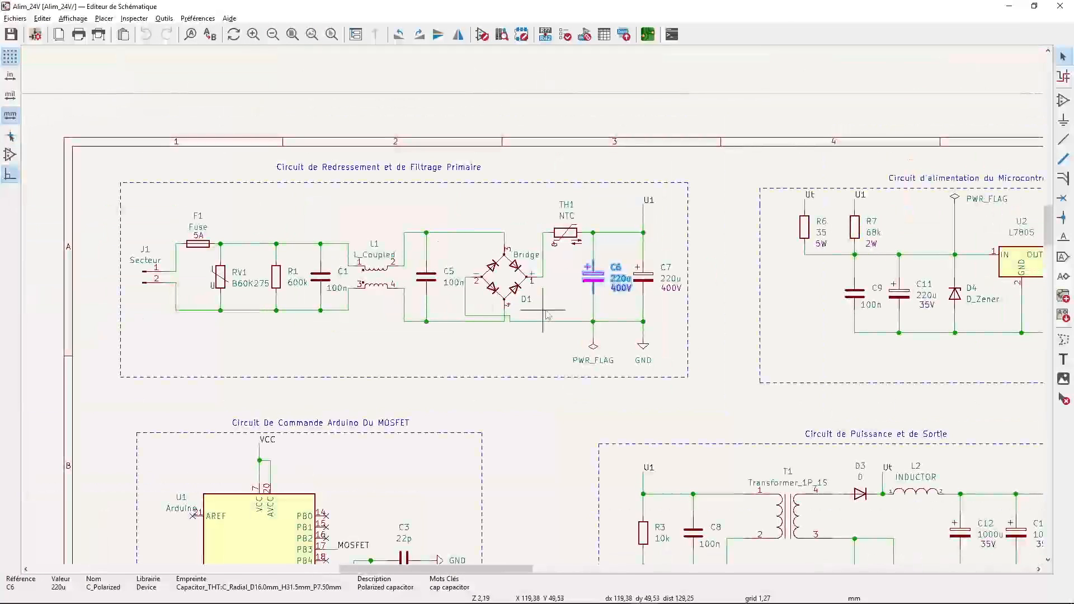
click(646, 281)
key(alt+Tab)
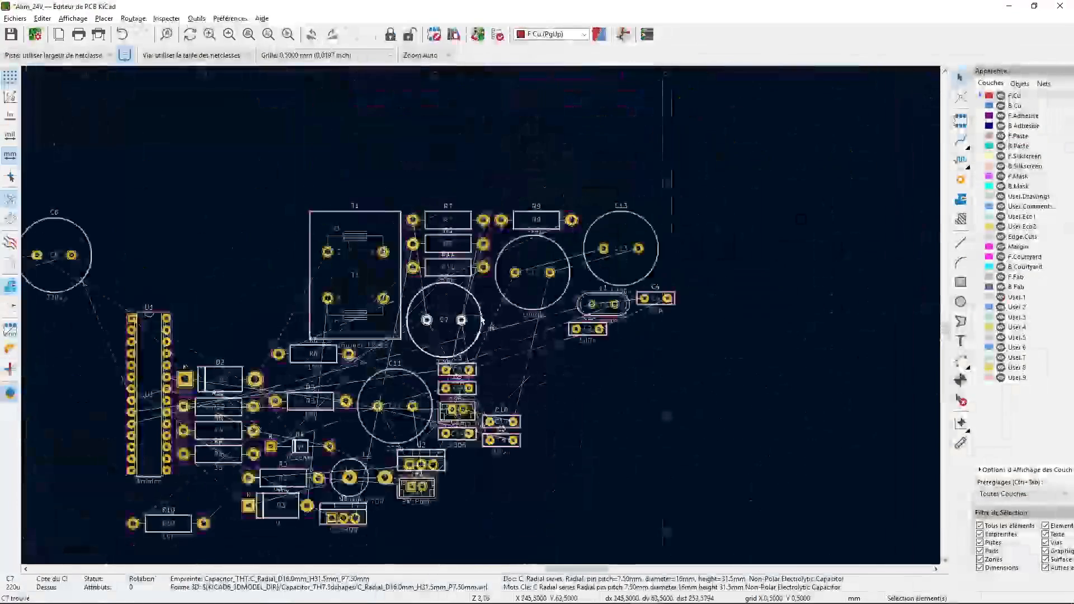
key(m)
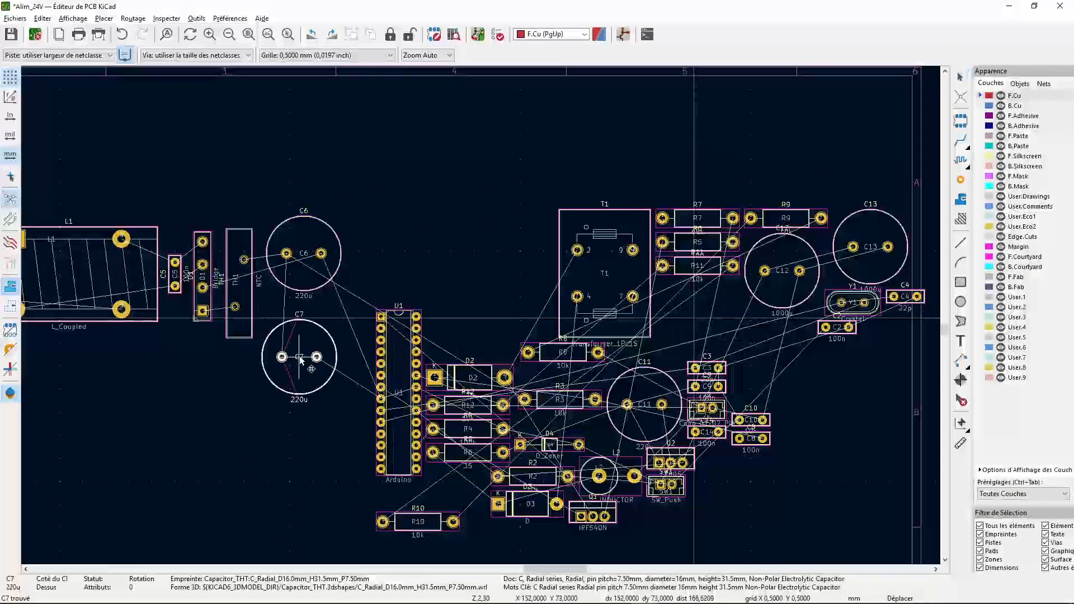
click(309, 347)
- Align capacitor C7 directly beneath capacitor C6 so that their pads line up vertically
scroll(309, 347, up, 1)
middle_drag(481, 316, 476, 369)
scroll(472, 354, up, 1)
key(m)
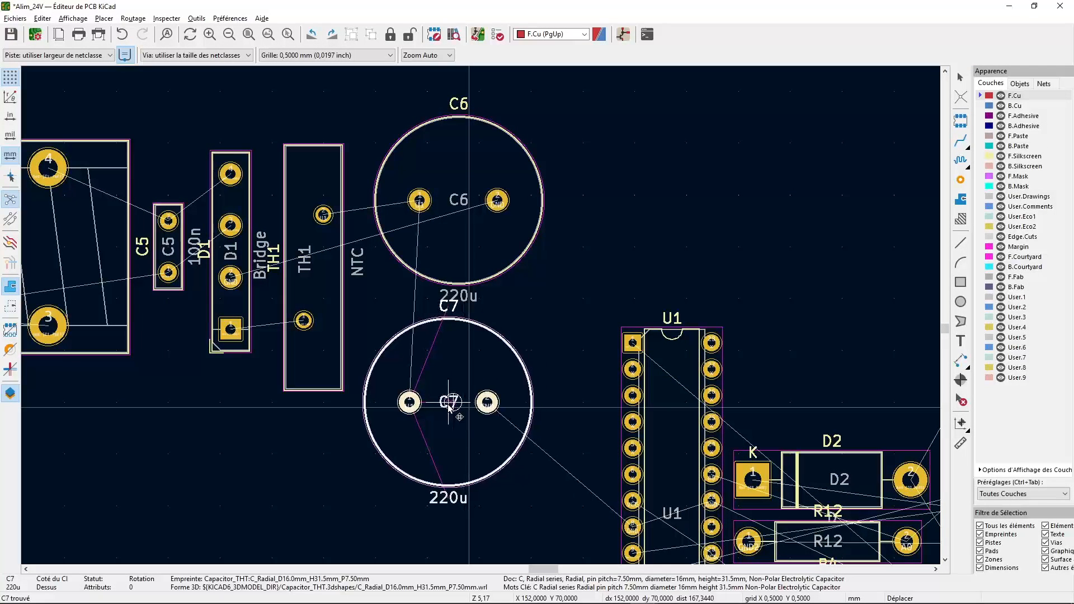
scroll(458, 402, down, 5)
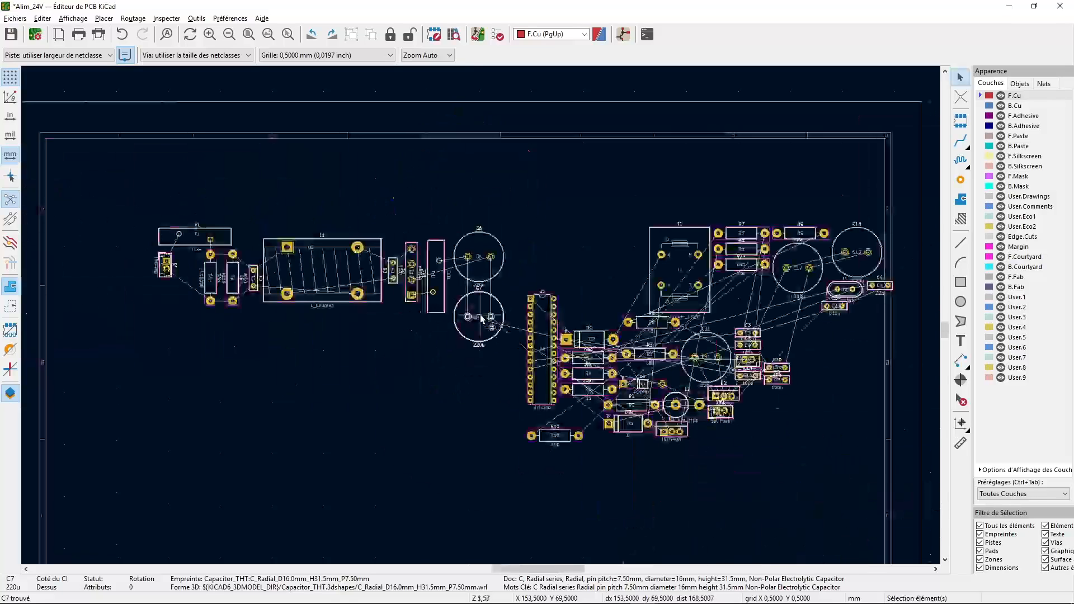
- Check the primary rectification and filtering block in the schematic, and move all its placed footprints together toward the sheet's left border
key(alt+Tab)
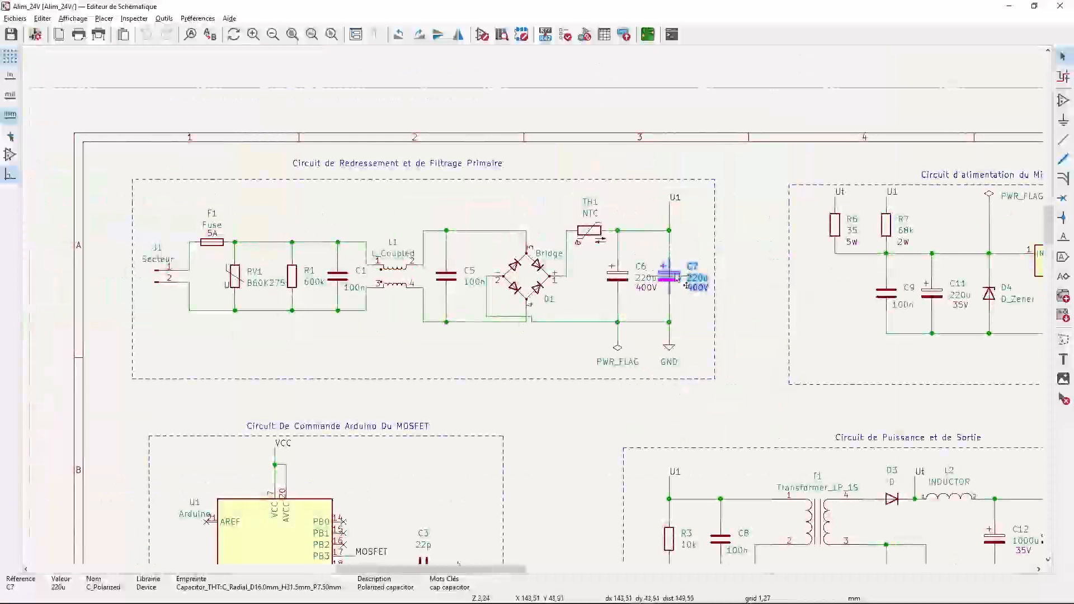
drag(708, 202, 144, 356)
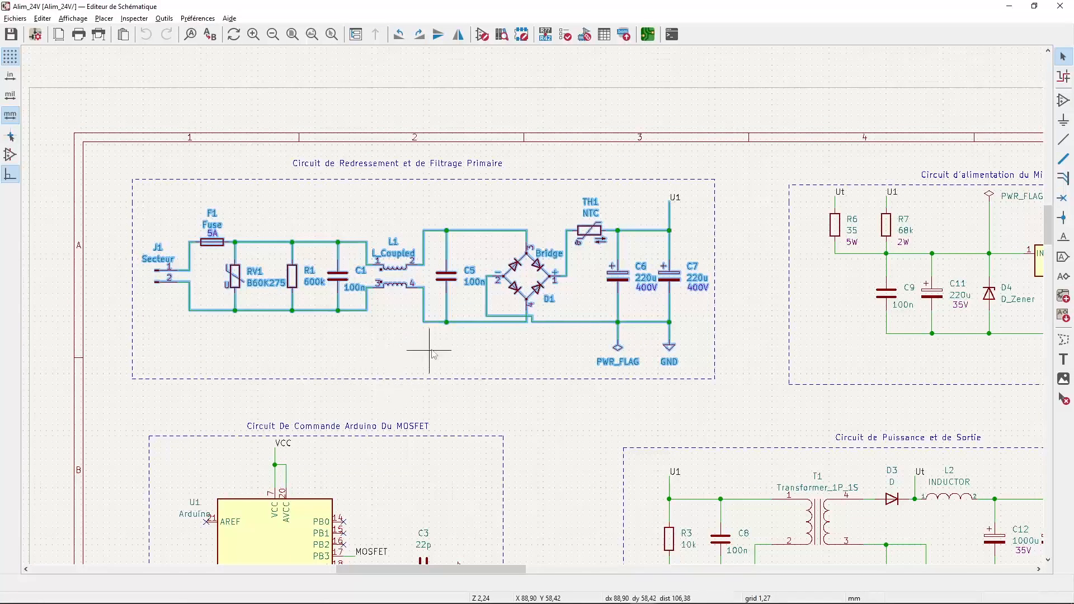
key(alt+Tab)
scroll(432, 349, down, 3)
middle_drag(431, 349, 563, 332)
scroll(485, 320, down, 2)
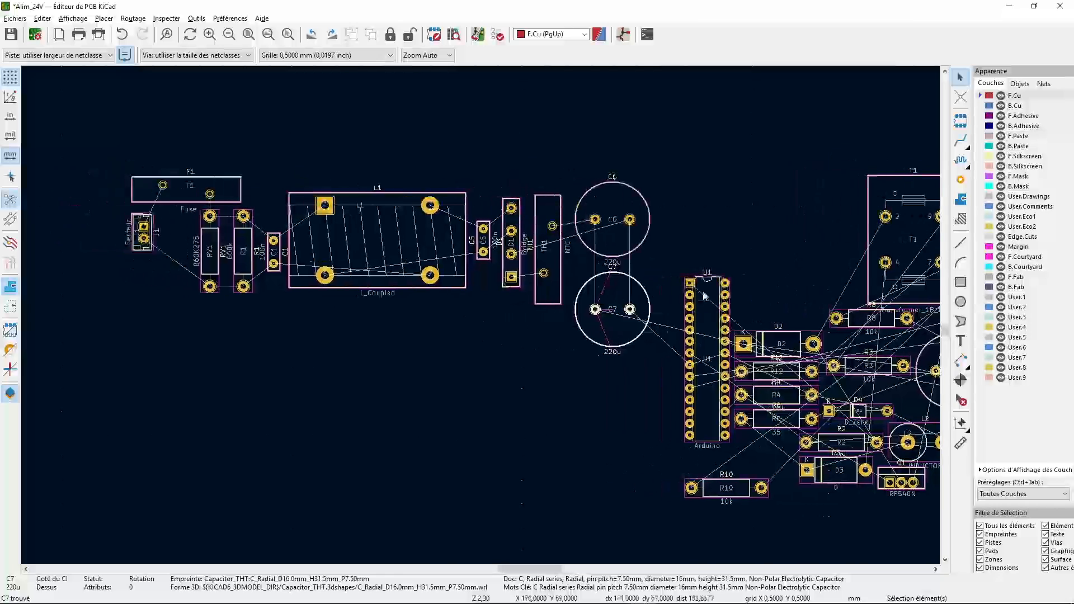
drag(674, 136, 112, 356)
drag(384, 245, 237, 242)
scroll(237, 242, down, 5)
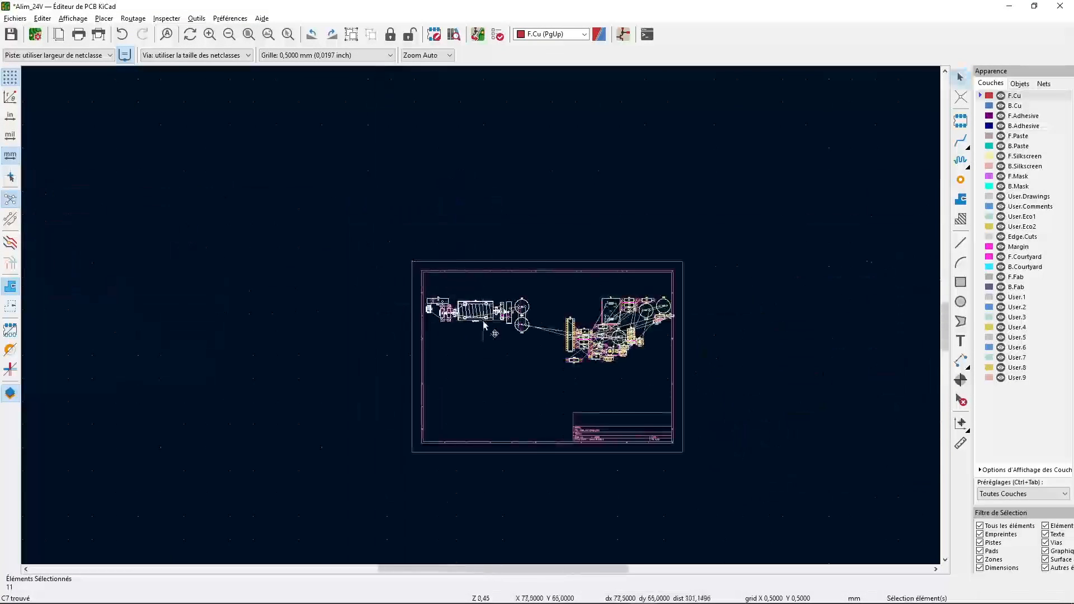
scroll(484, 326, up, 4)
scroll(480, 331, up, 2)
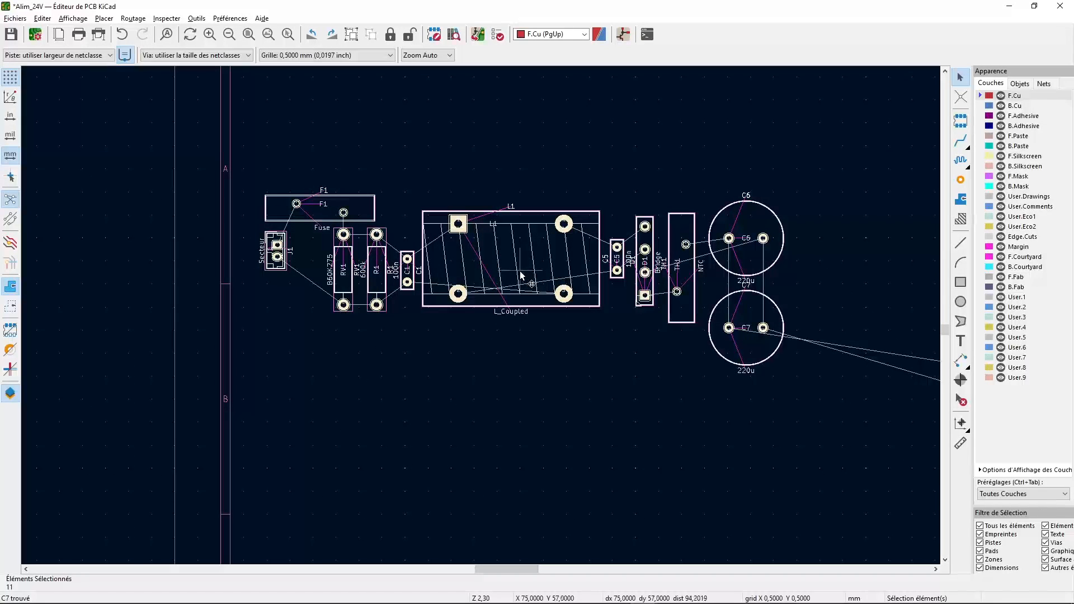
scroll(521, 270, up, 2)
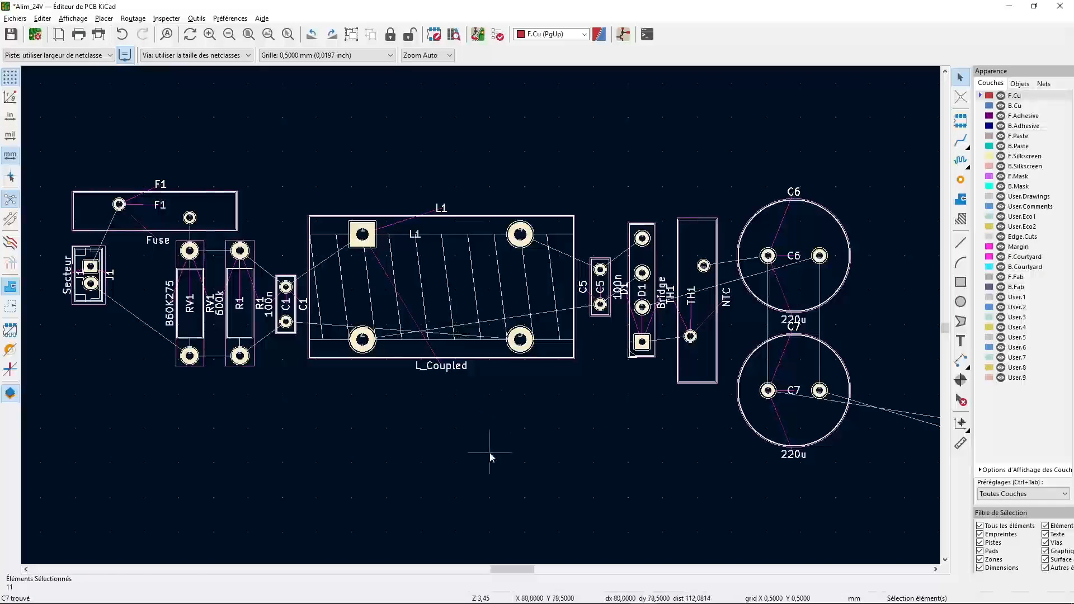
click(497, 447)
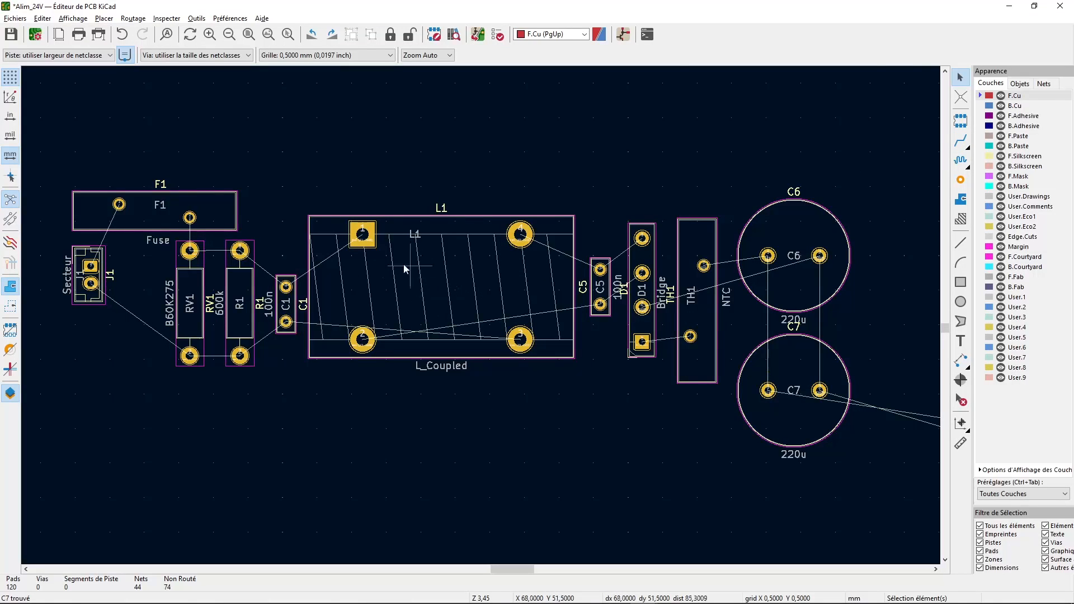
- Define predefined track widths of 2 mm, 1 mm and 3 mm in the board setup
middle_drag(188, 250, 238, 246)
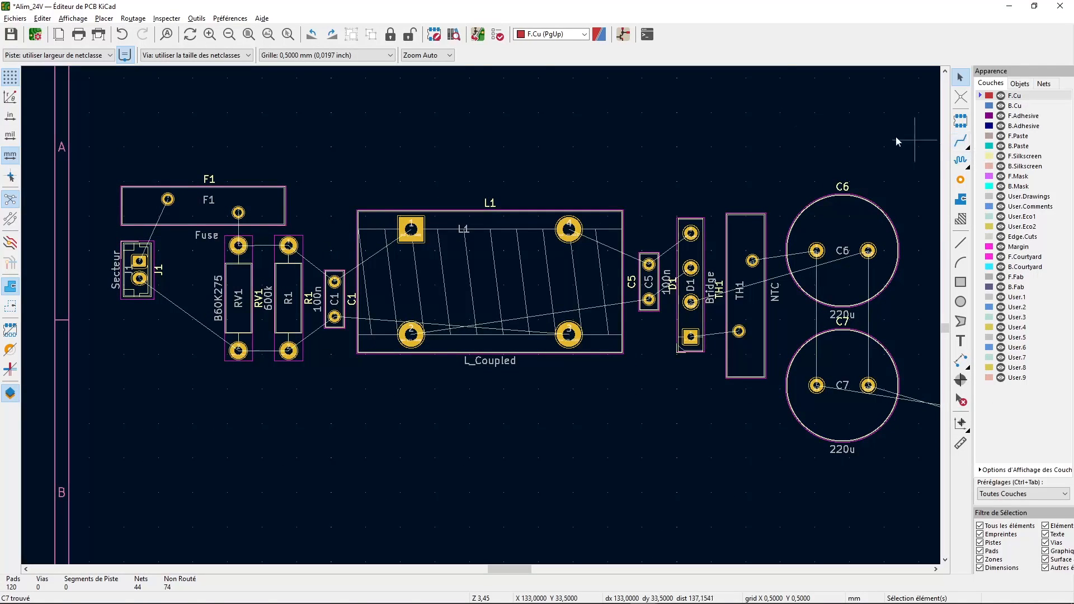
click(91, 56)
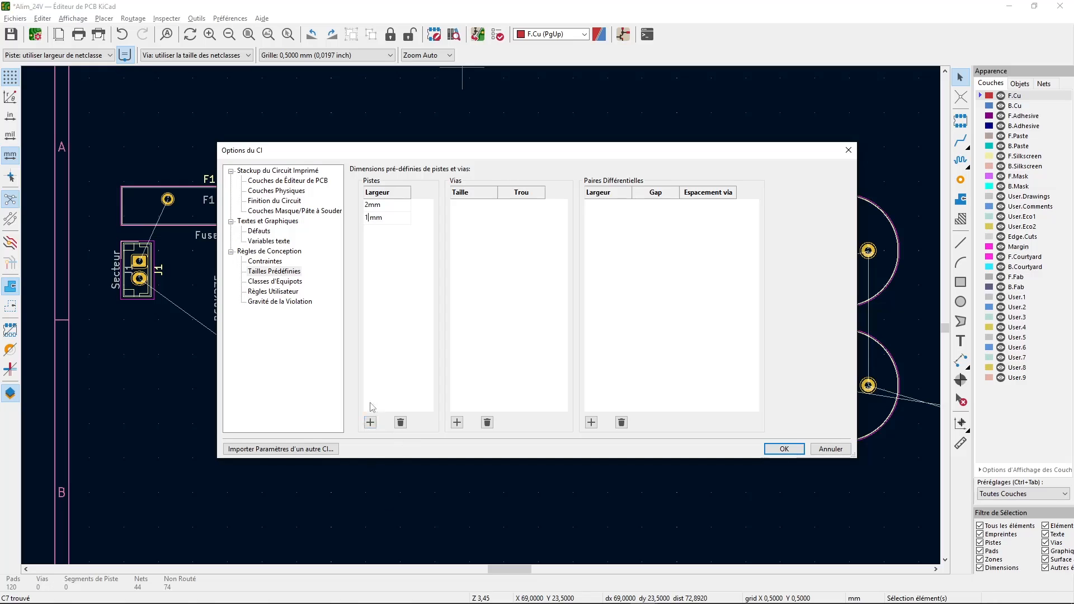
click(370, 423)
click(779, 450)
scroll(418, 459, down, 2)
middle_drag(418, 458, 380, 383)
scroll(530, 466, up, 2)
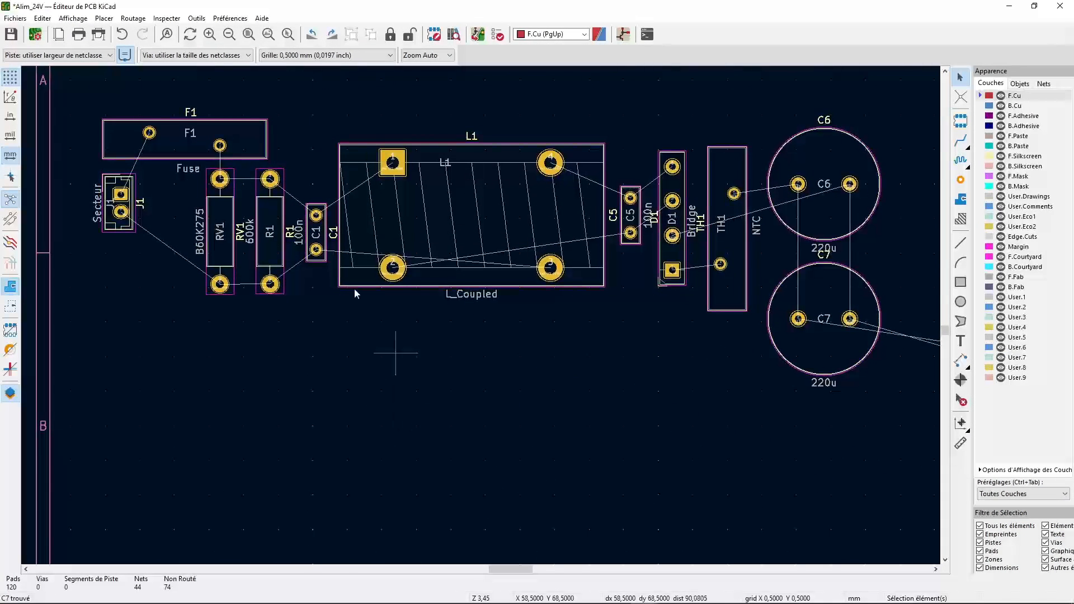
- Set the routing track width to 2 mm and make the B.Cu copper layer active
click(100, 57)
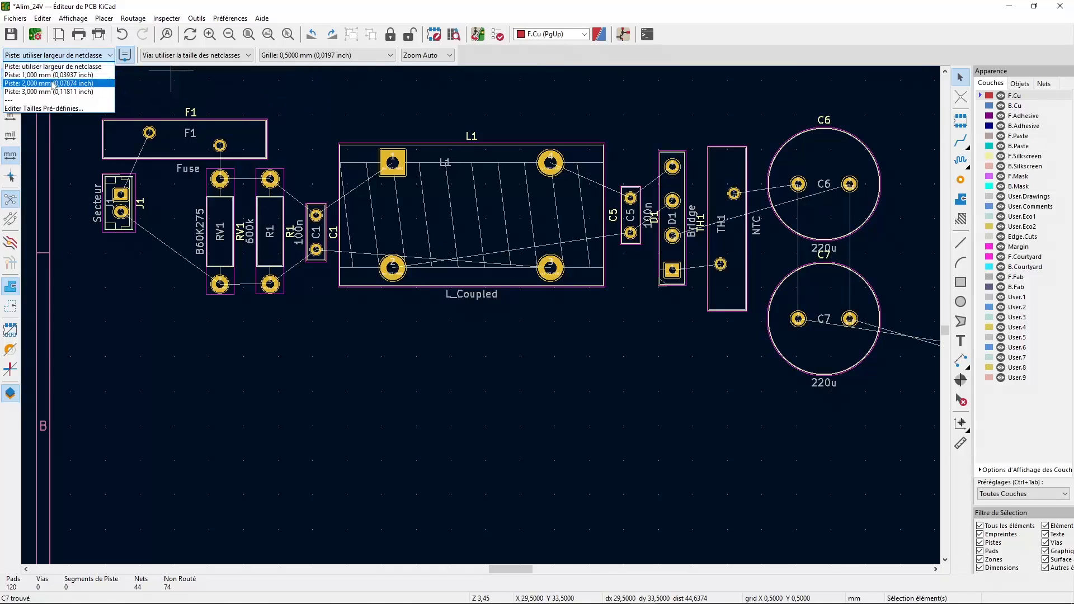
click(83, 97)
scroll(132, 113, down, 1)
scroll(489, 335, up, 1)
middle_drag(509, 331, 442, 270)
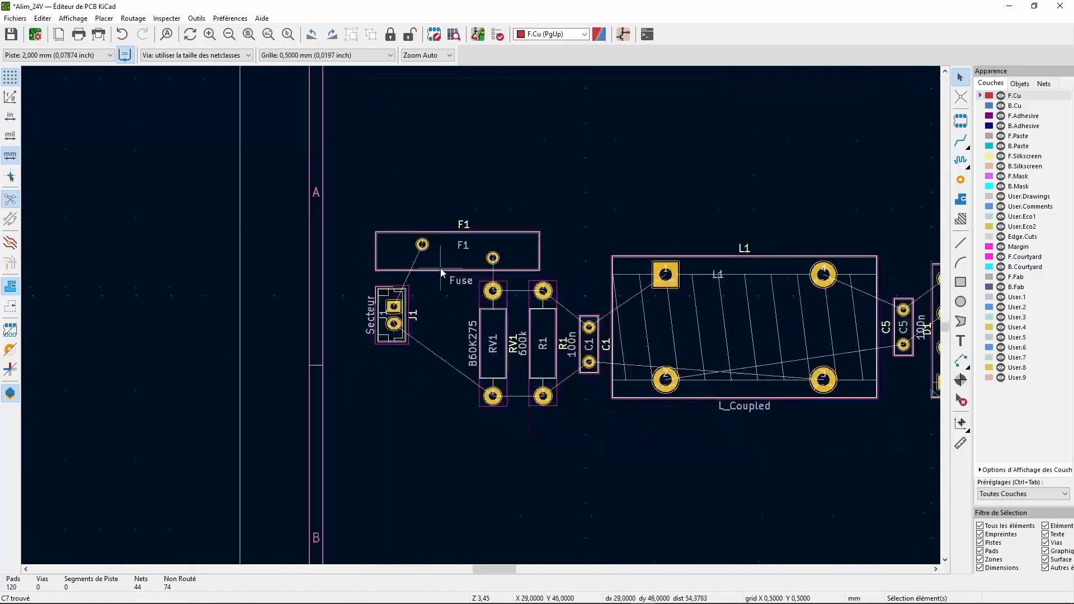
scroll(442, 270, up, 1)
middle_drag(481, 315, 438, 205)
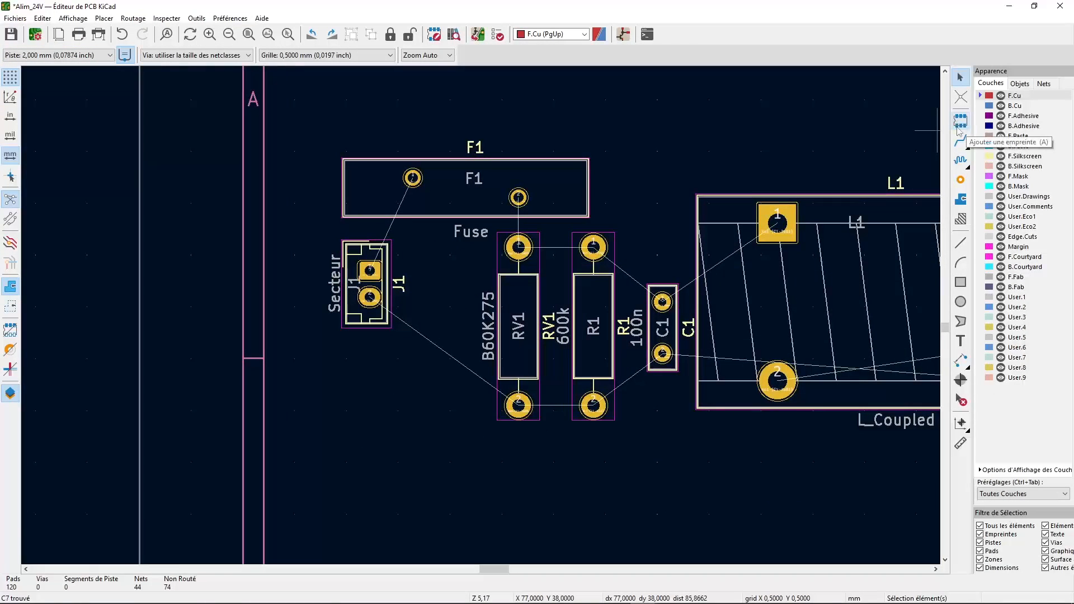
click(982, 97)
click(982, 106)
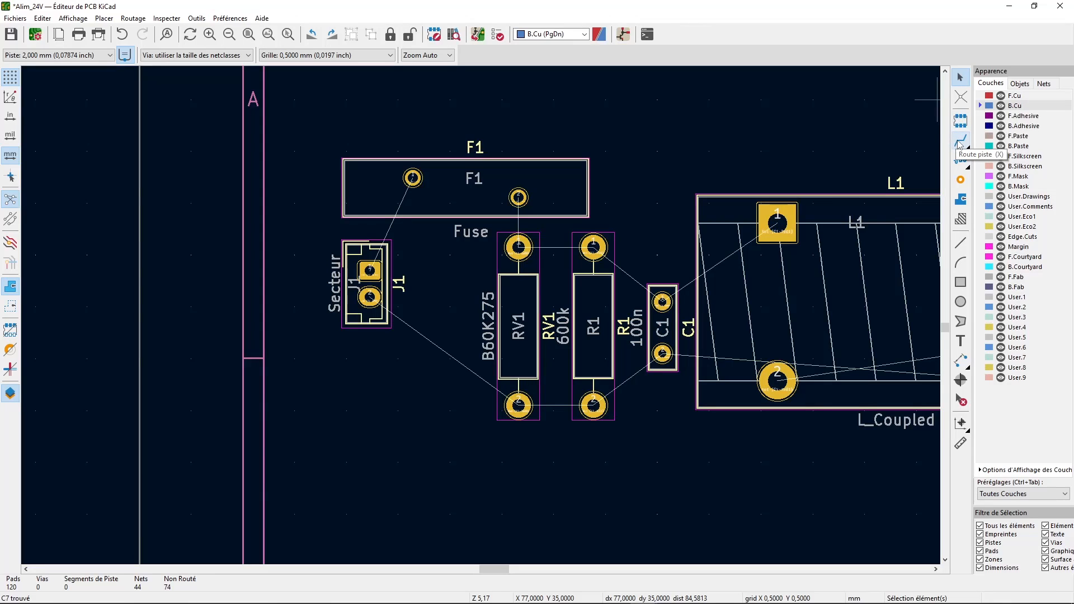
- Route a 2 mm B.Cu track from pad 1 of connector J1 to pad 1 of fuse F1
click(960, 142)
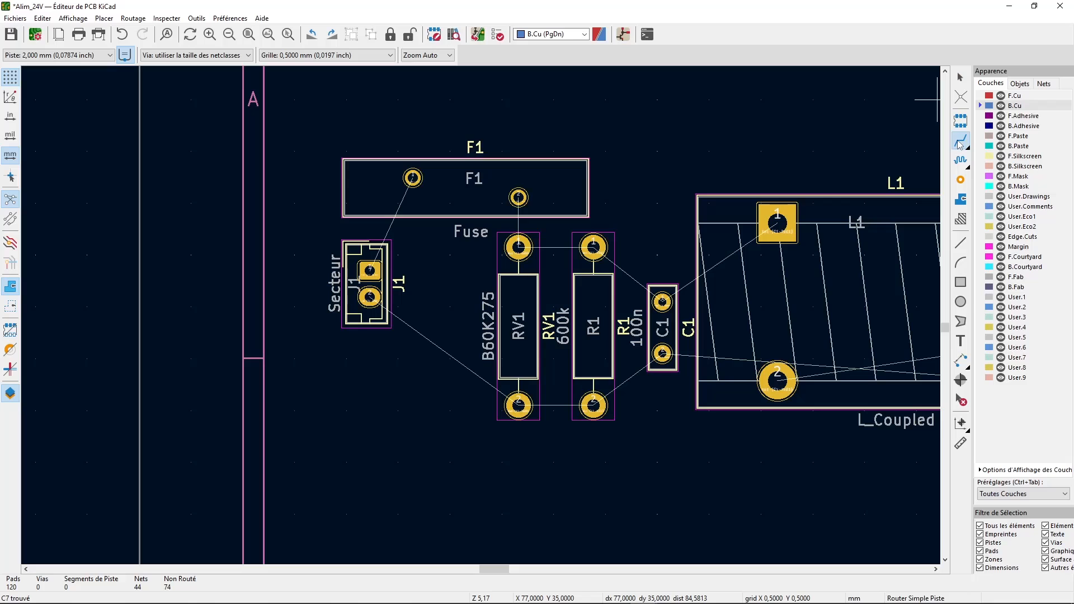
click(371, 270)
scroll(371, 270, up, 3)
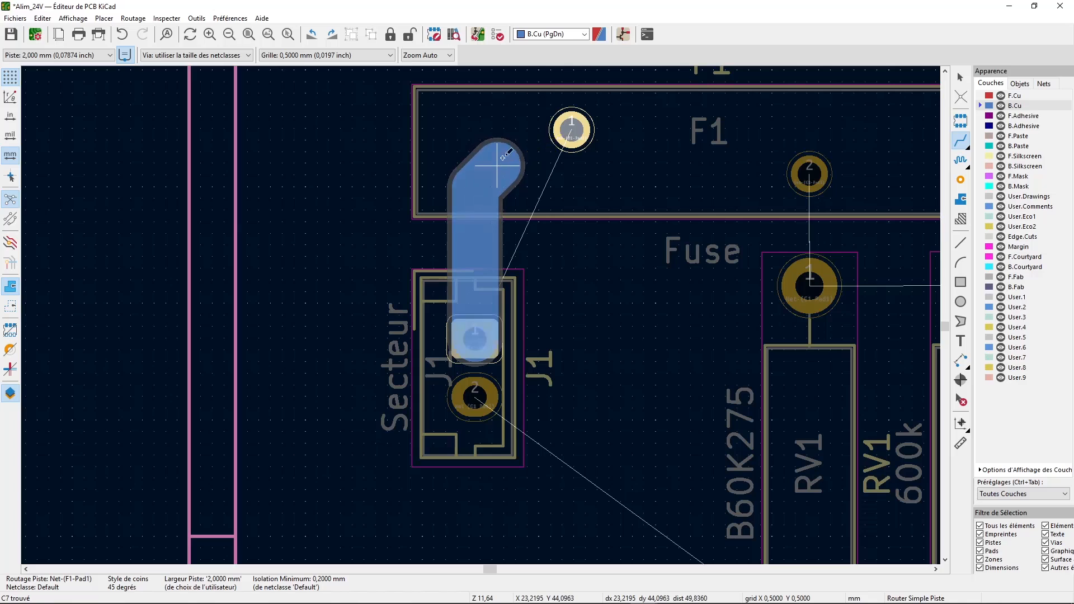
click(574, 128)
- Route bottom-layer tracks linking pad 2 of J1 to pad 2 of RV1, R1 and C1 in turn
scroll(480, 308, down, 2)
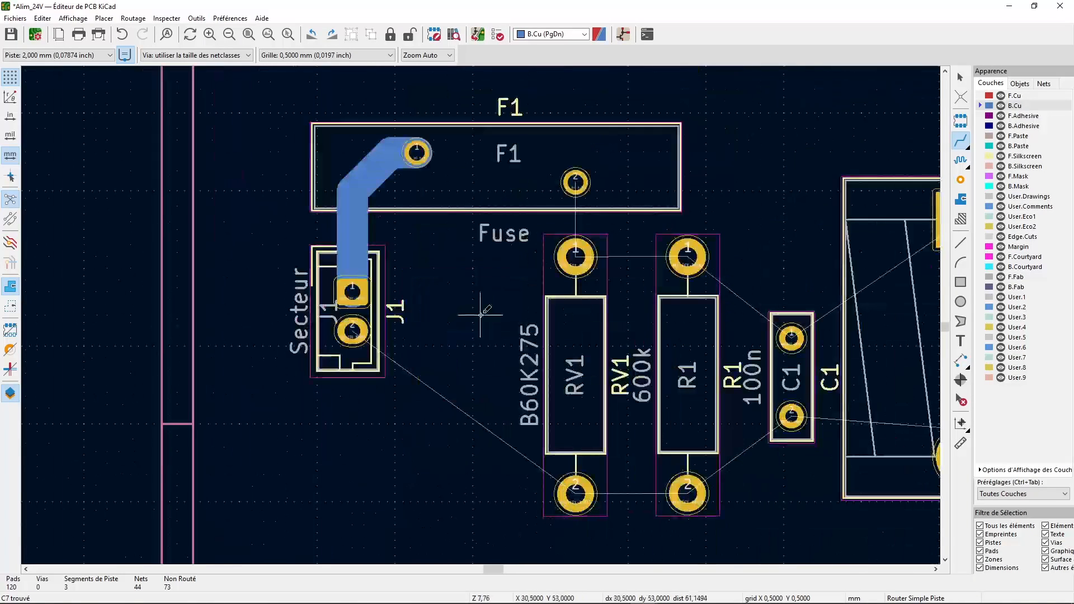
scroll(444, 271, up, 1)
click(328, 294)
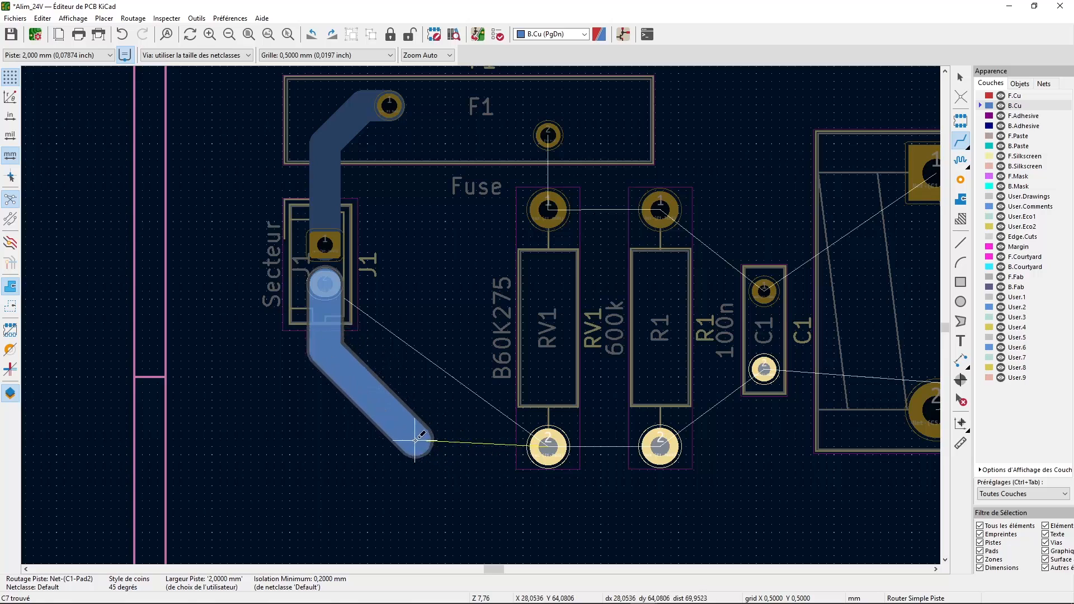
click(547, 446)
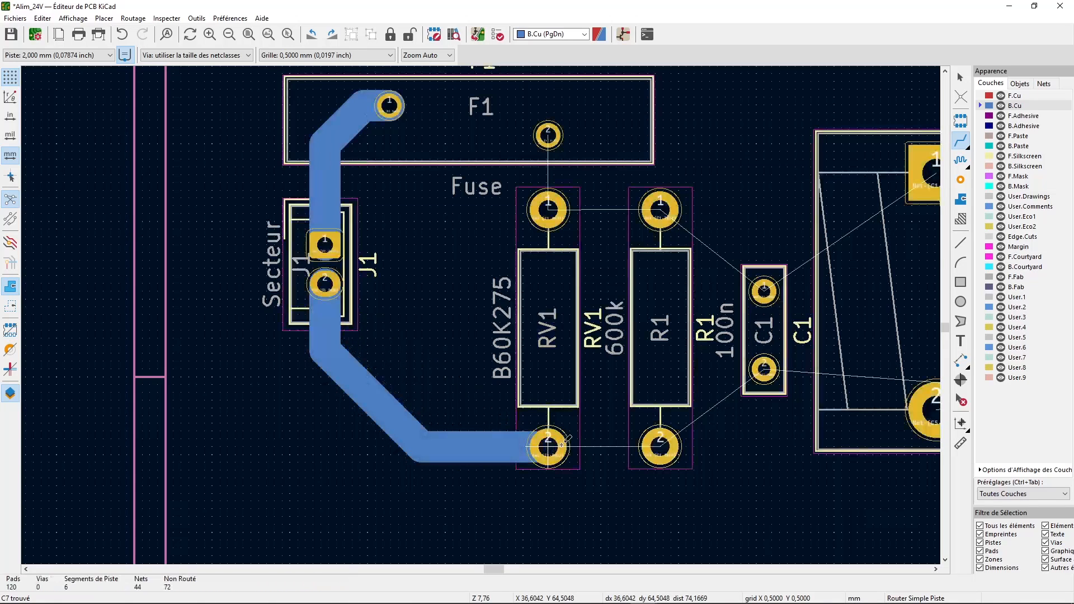
scroll(547, 446, up, 2)
click(477, 320)
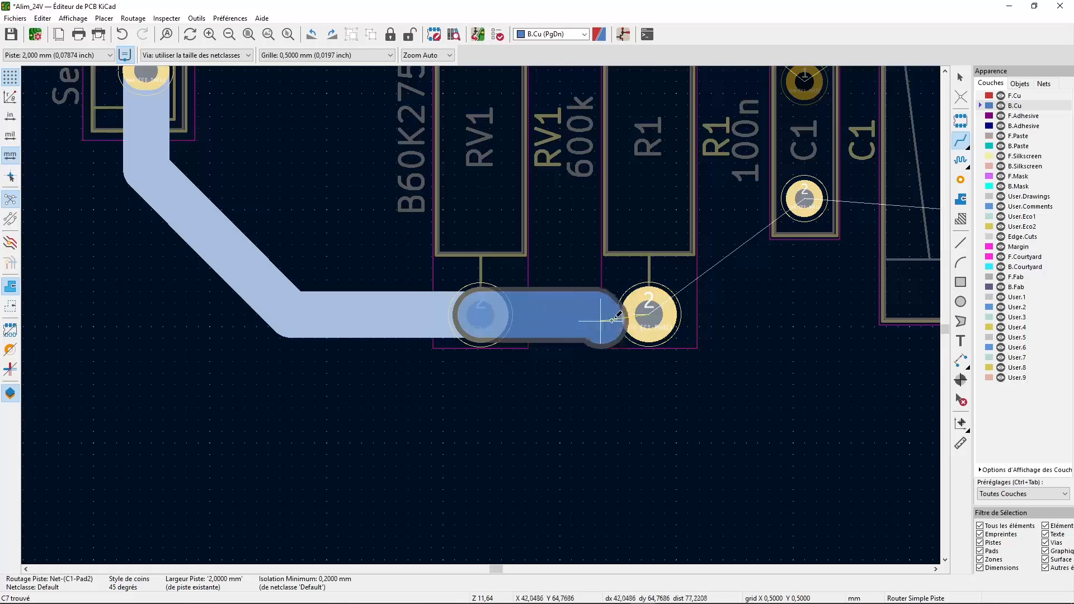
click(647, 314)
click(697, 281)
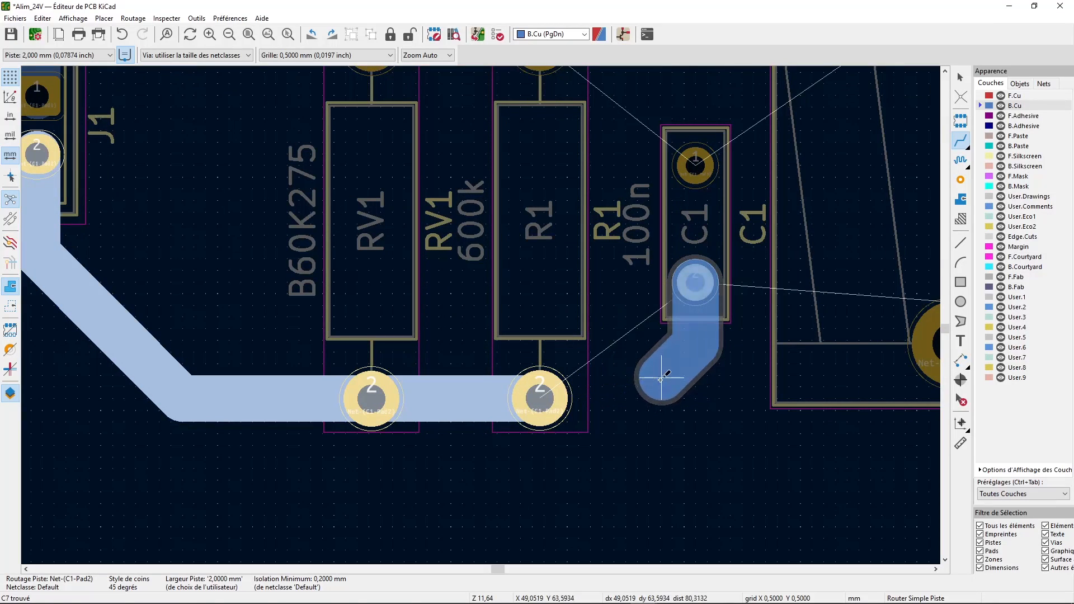
click(539, 398)
- Route bottom-layer tracks from fuse F1 pad 2 through pad 1 of RV1 and R1 to pad 1 of C1
scroll(651, 321, down, 6)
scroll(482, 313, up, 3)
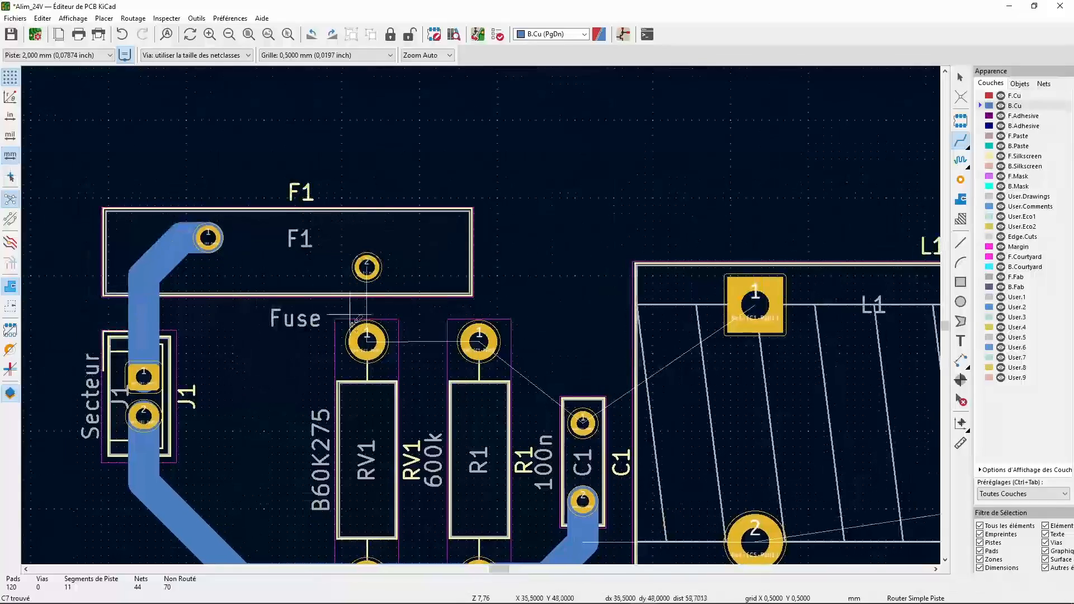
click(356, 325)
click(367, 268)
scroll(405, 316, up, 1)
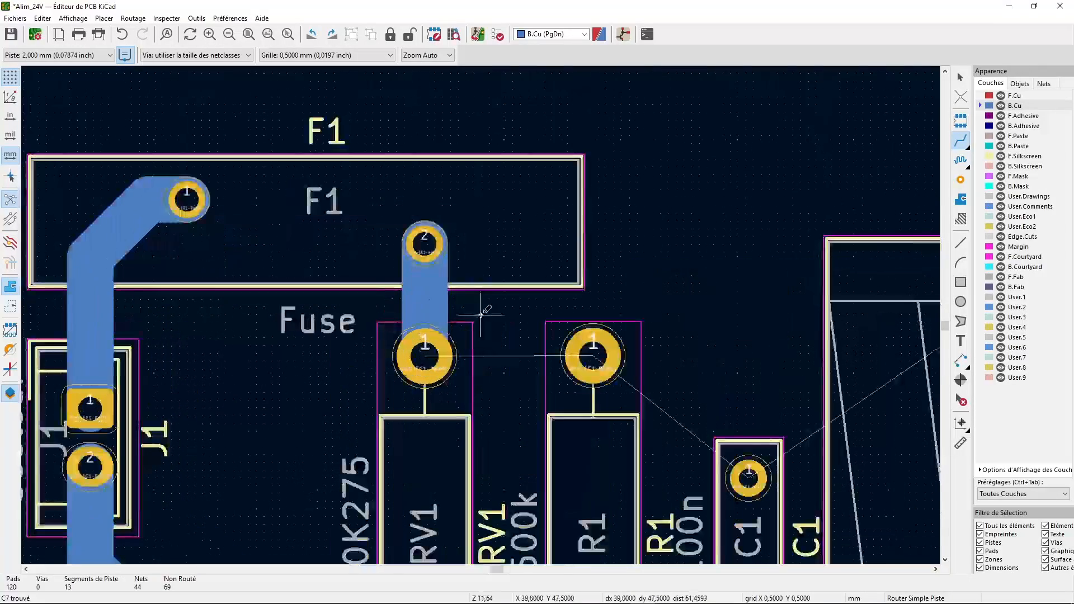
click(425, 356)
click(593, 356)
scroll(593, 356, down, 3)
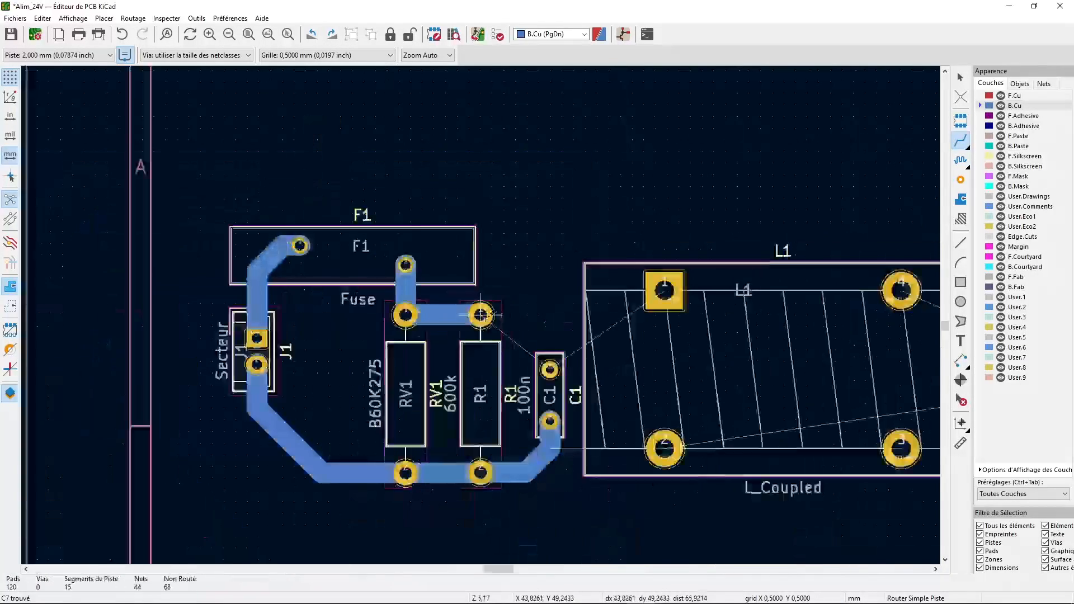
click(481, 315)
scroll(481, 314, up, 3)
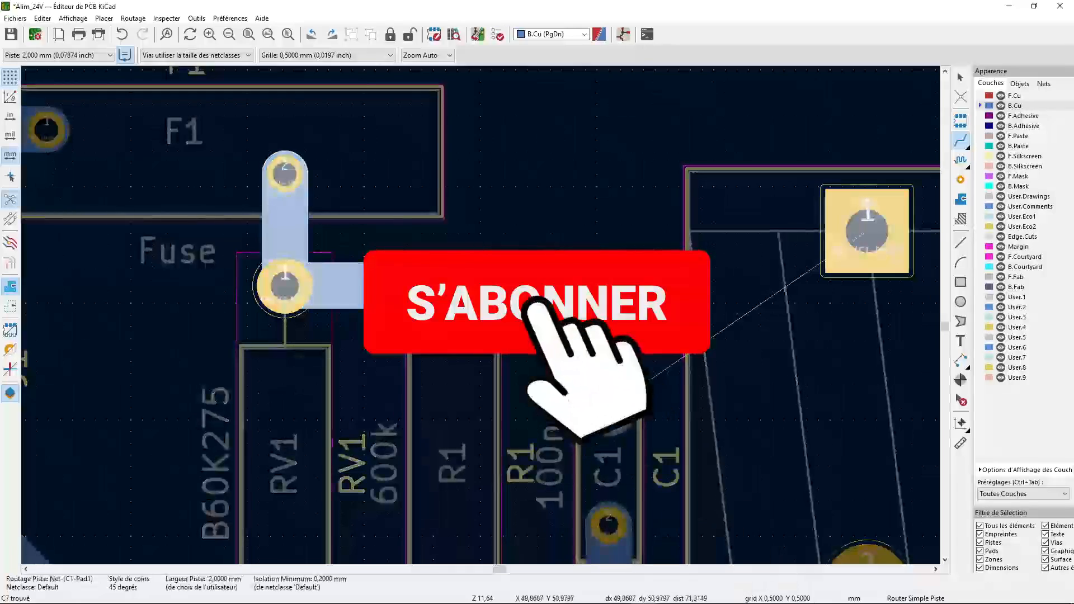
click(609, 409)
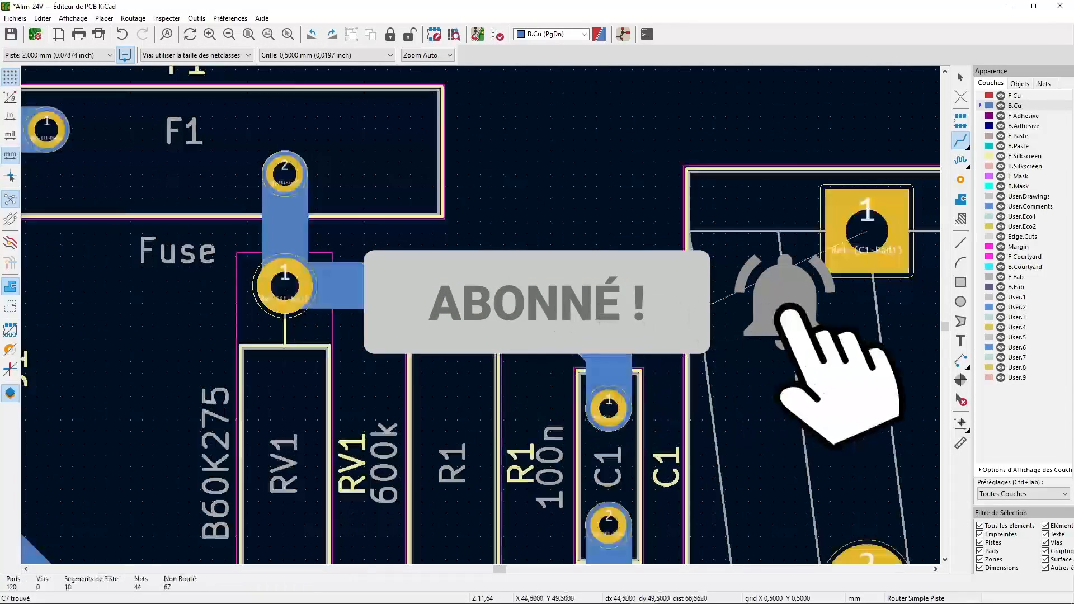
- Route a bottom-layer track between pad 1 of inductor L1 and pad 1 of C1
scroll(833, 349, down, 2)
scroll(485, 312, up, 1)
click(495, 242)
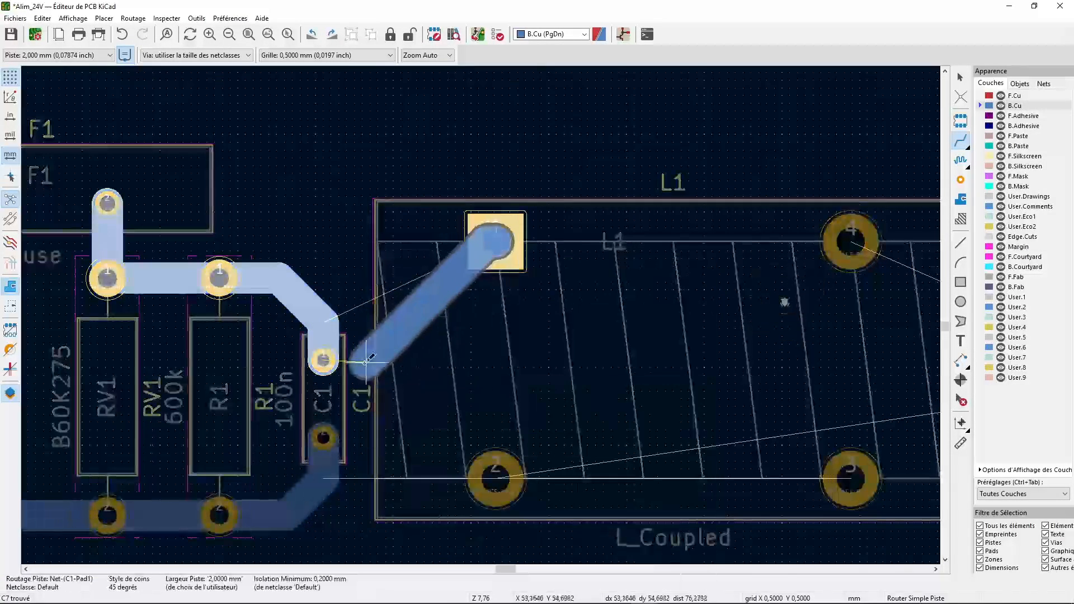
click(328, 362)
- Route a track from L1 pad 3 to C1 pad 2, passing between the upper and lower pads of L1
scroll(328, 363, down, 3)
scroll(481, 309, up, 3)
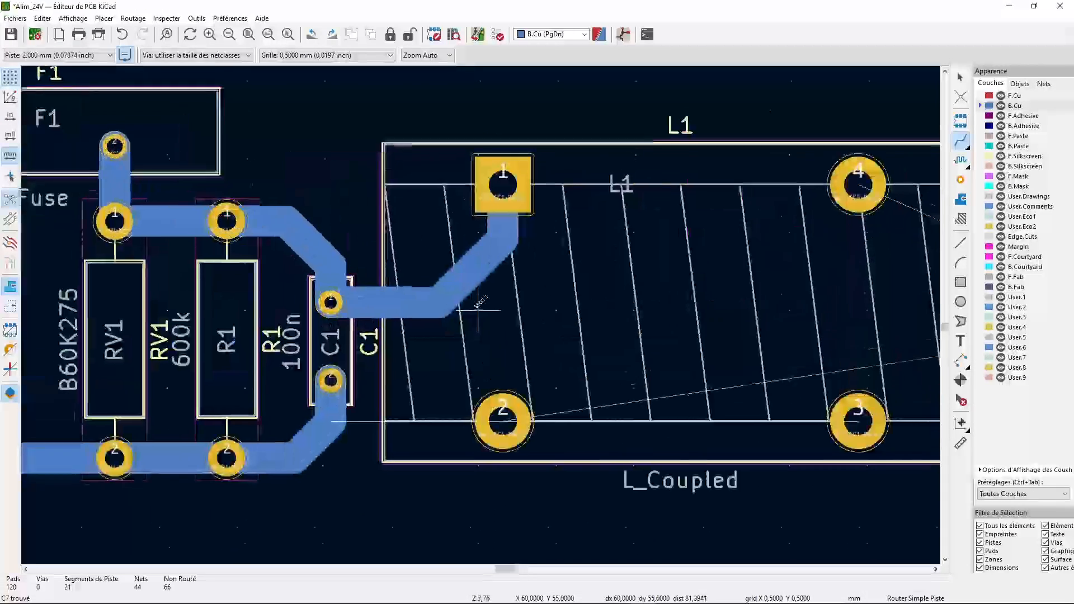
middle_drag(478, 306, 452, 245)
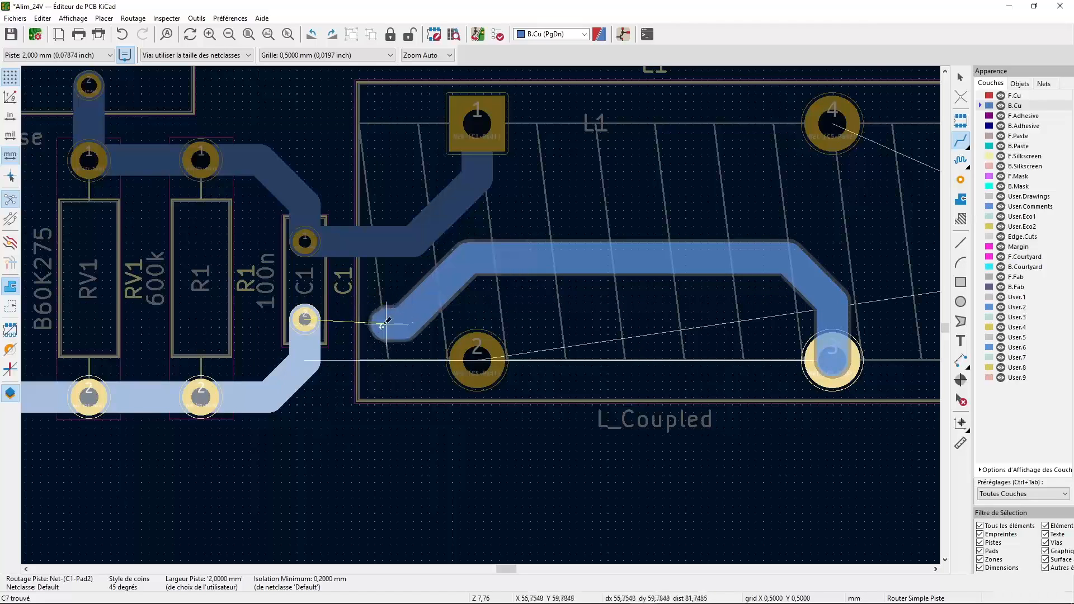
click(305, 319)
- Route a track from C5 pad 1 to L1 pad 2, passing beneath L1 pad 3
scroll(563, 373, down, 1)
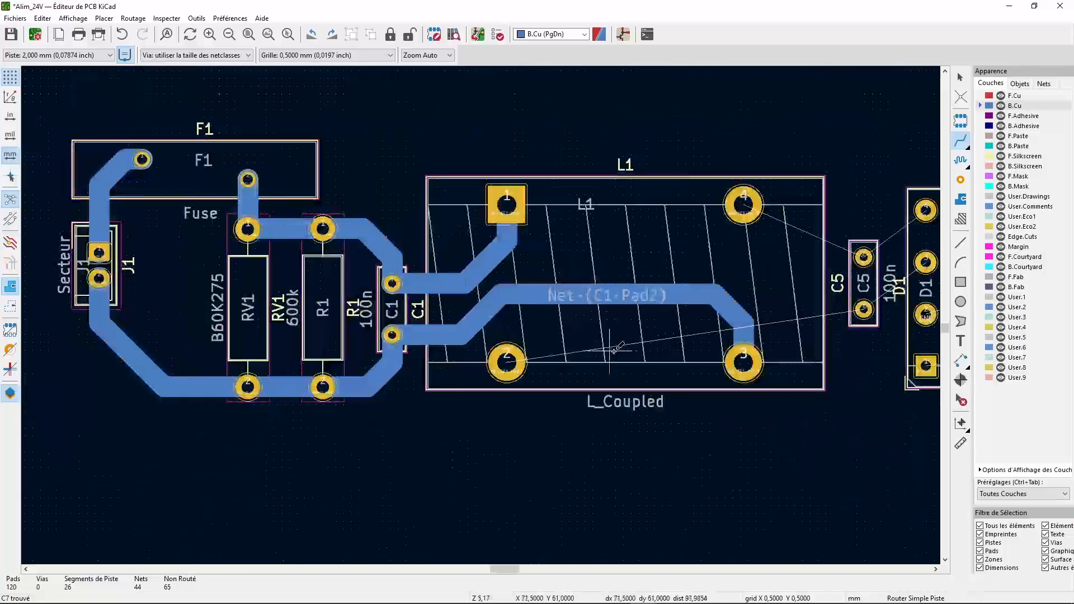
middle_drag(614, 352, 318, 339)
click(566, 298)
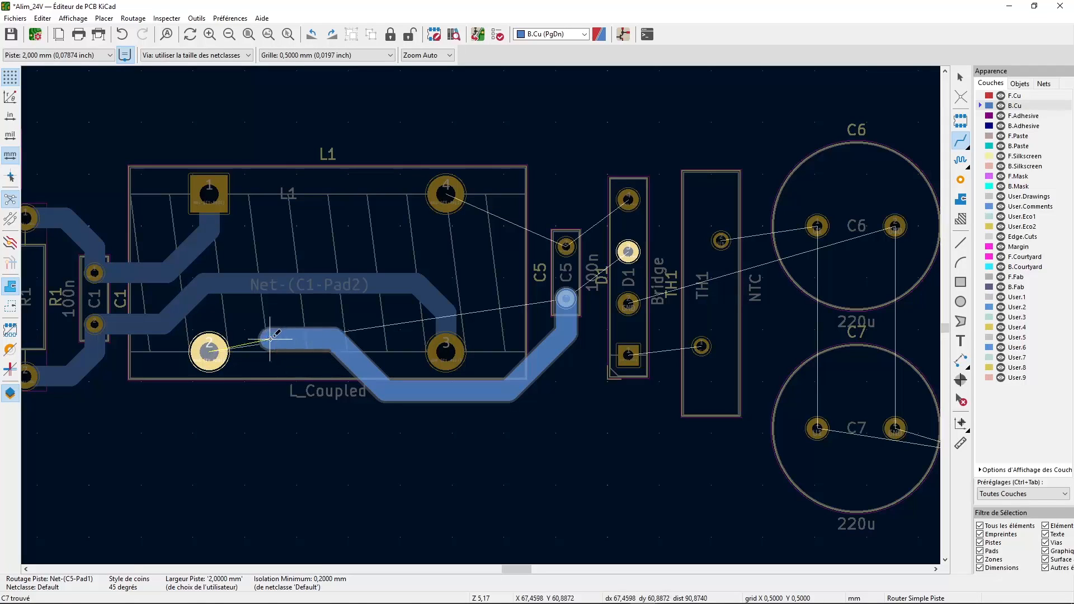
click(218, 351)
- Route a bottom-layer track from L1 pad 4 to C5 pad 2
scroll(218, 352, down, 3)
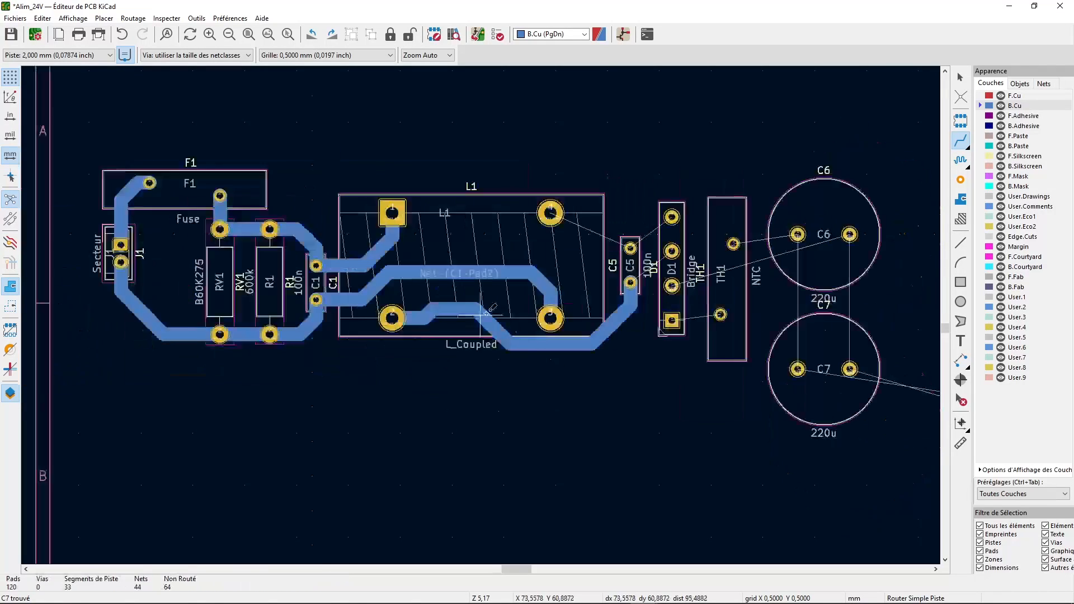
scroll(480, 314, up, 4)
middle_drag(481, 315, 523, 371)
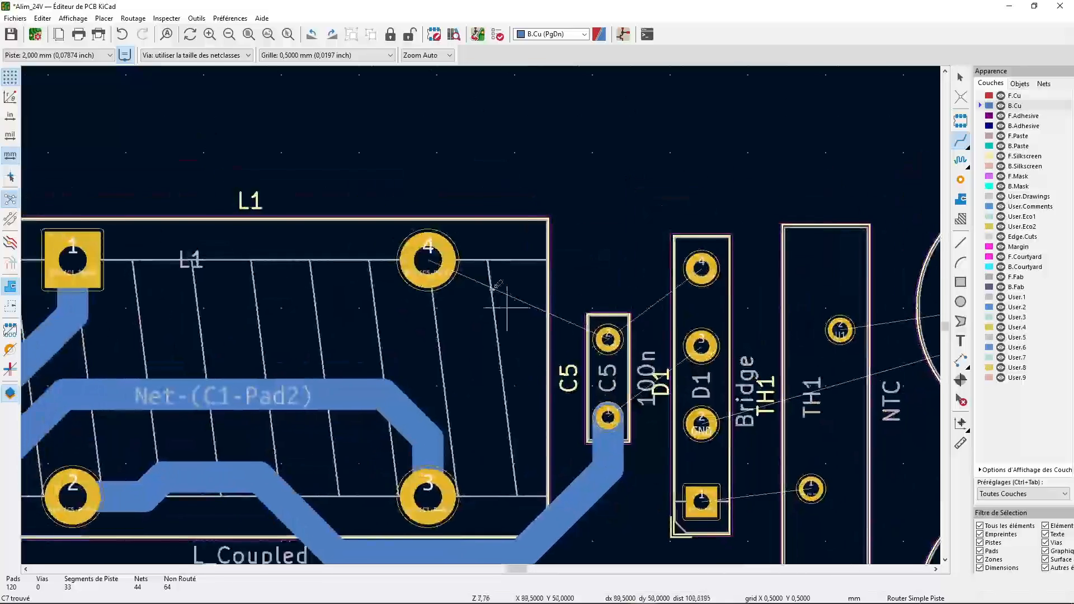
click(428, 259)
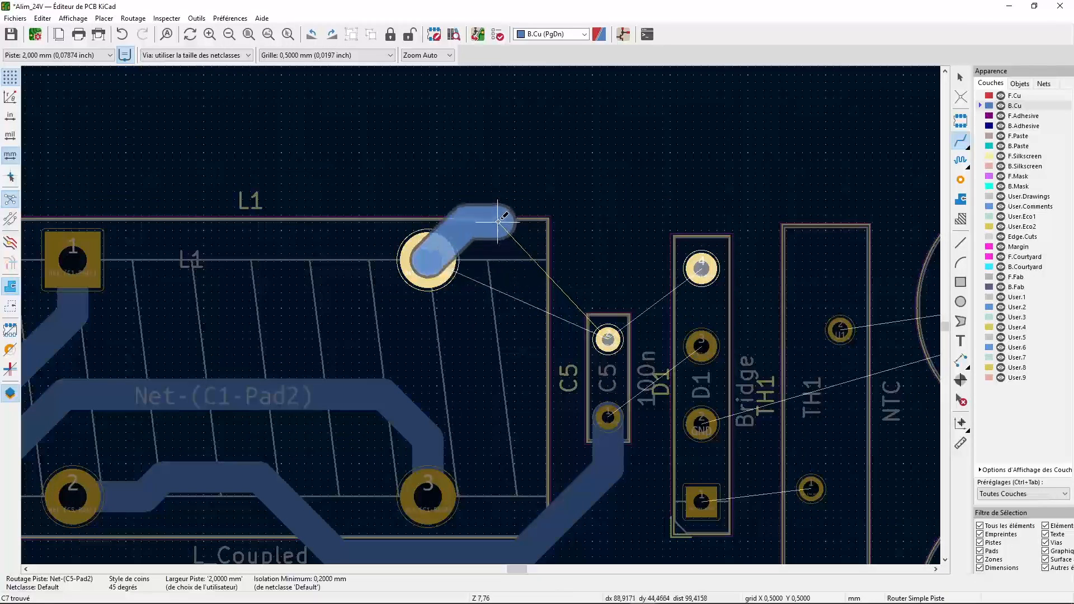
click(608, 339)
- Connect capacitor C5 to bridge D1 with bottom-layer tracks, joining C5 pad 2 to D1 pad 4 and C5 pad 1 to D1 pad 3
scroll(638, 314, down, 1)
scroll(485, 313, up, 1)
click(488, 260)
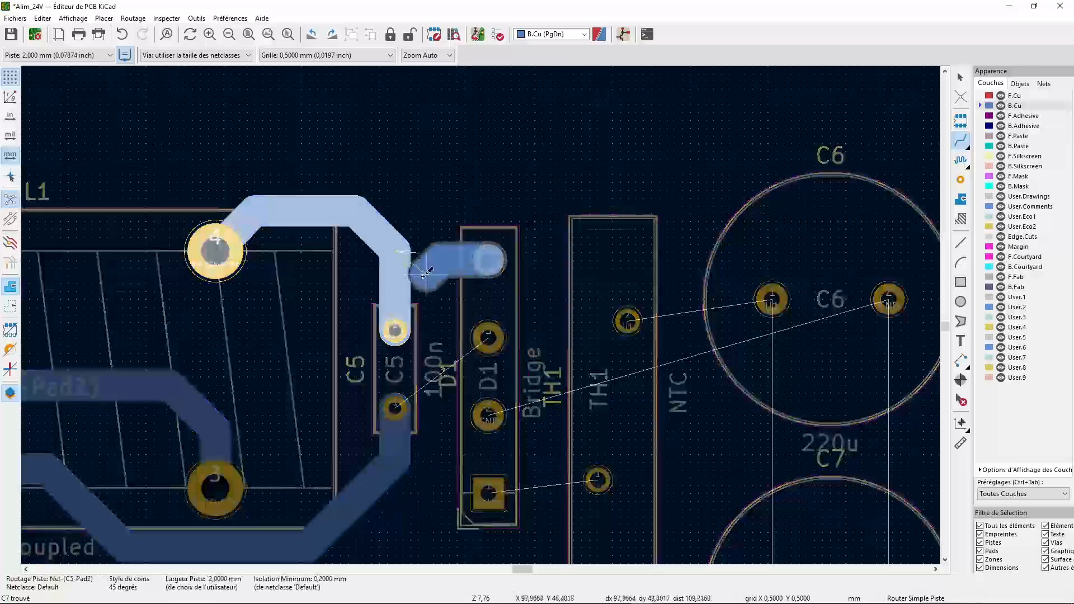
click(424, 315)
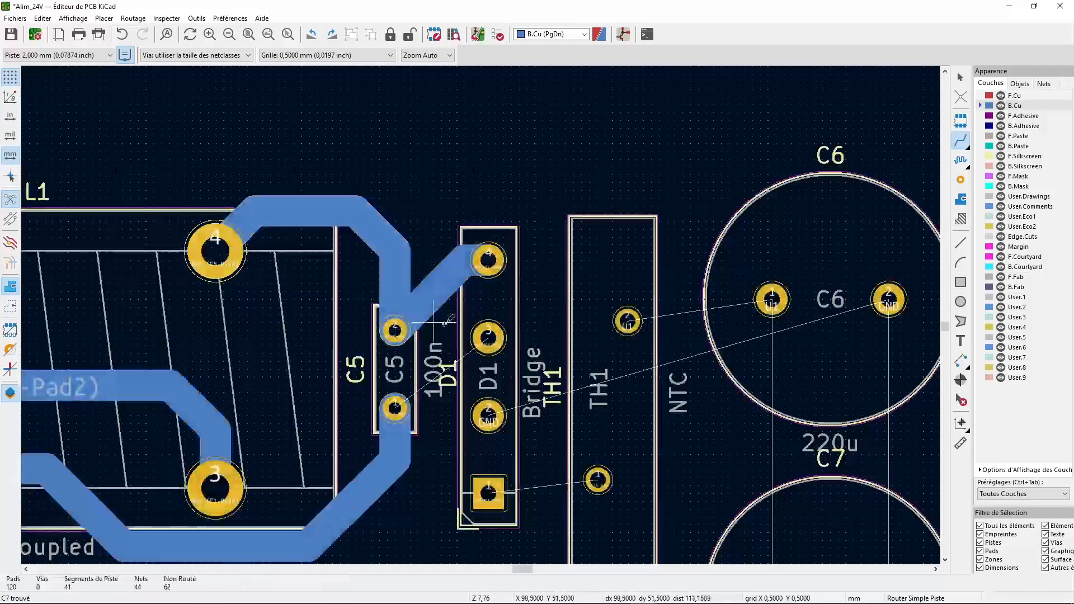
scroll(476, 308, up, 2)
click(337, 452)
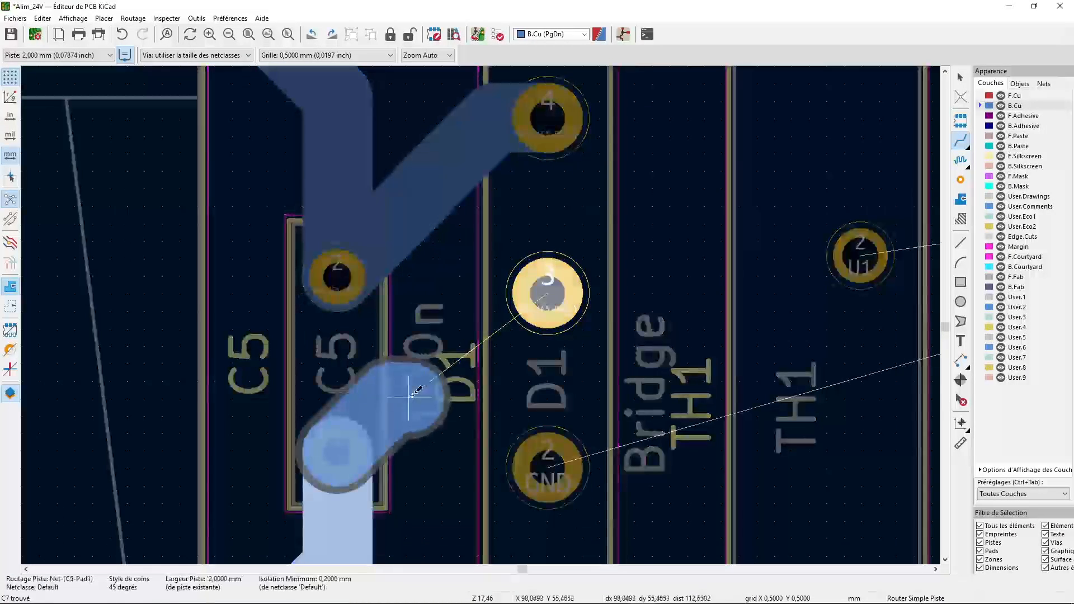
click(537, 323)
- Route a bottom-layer track from D1 pad 1 to pad 1 of thermistor TH1
scroll(504, 251, down, 4)
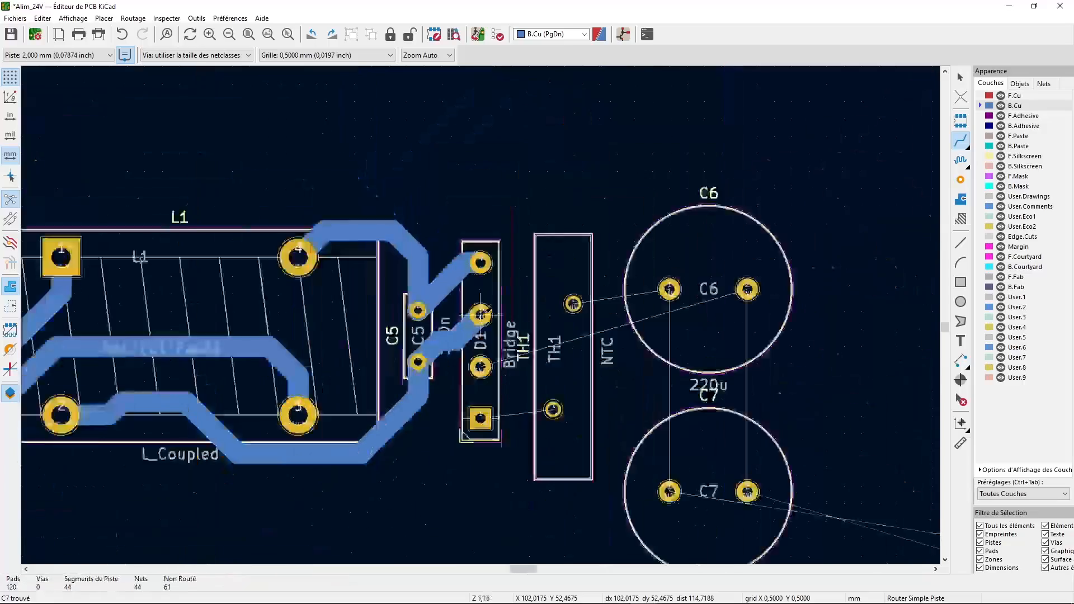
scroll(497, 239, up, 3)
scroll(497, 239, down, 3)
scroll(448, 313, up, 3)
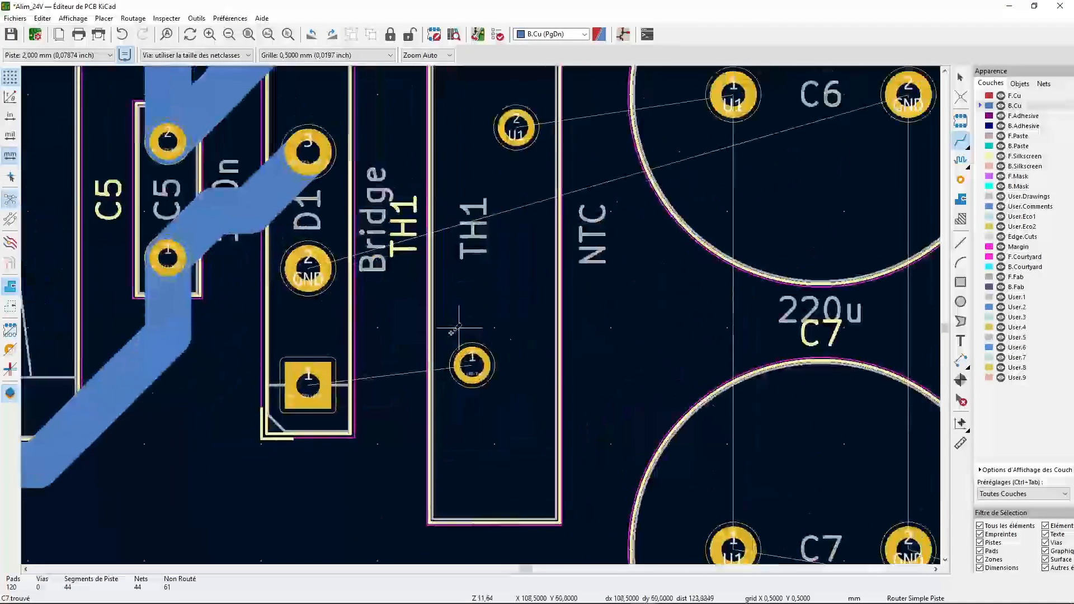
click(302, 393)
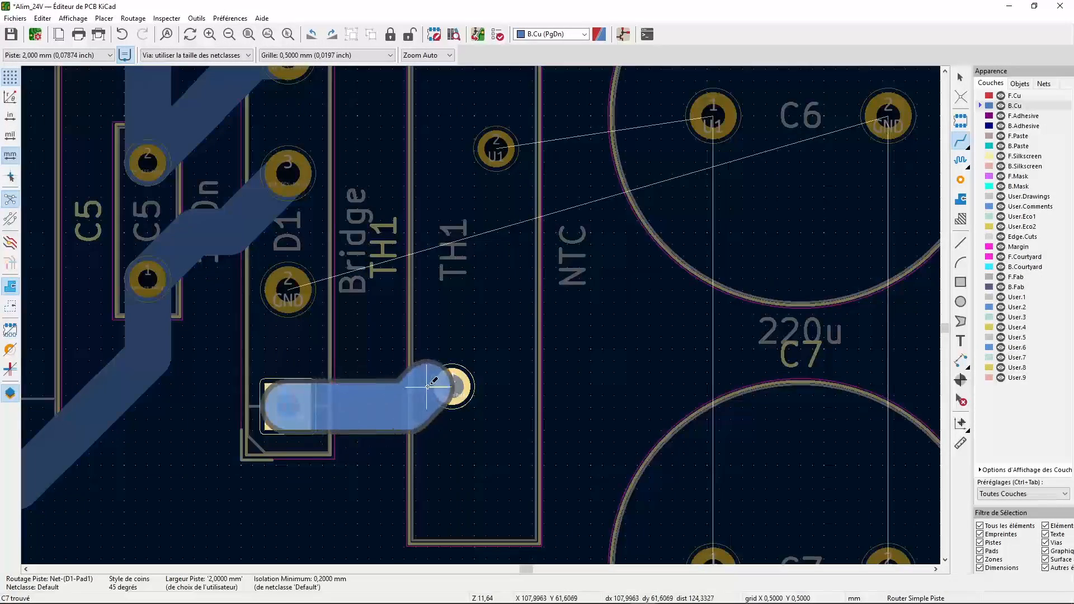
click(452, 384)
- Route bottom-layer tracks from TH1 pad 2 to C6 pad 1 and from D1 pad 2 to C6 pad 2
scroll(480, 315, down, 1)
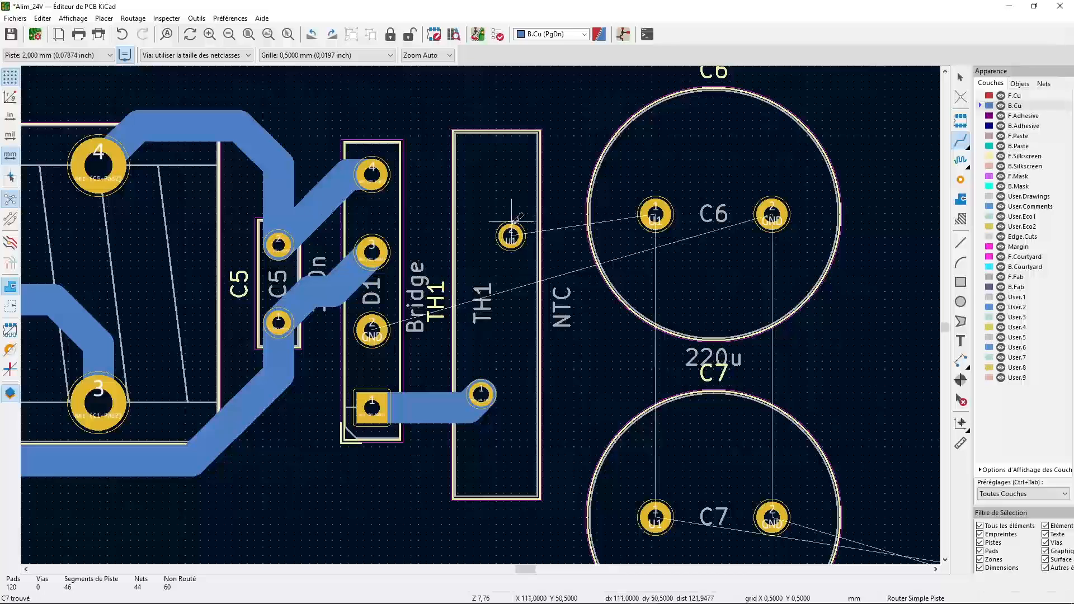
click(511, 233)
click(655, 215)
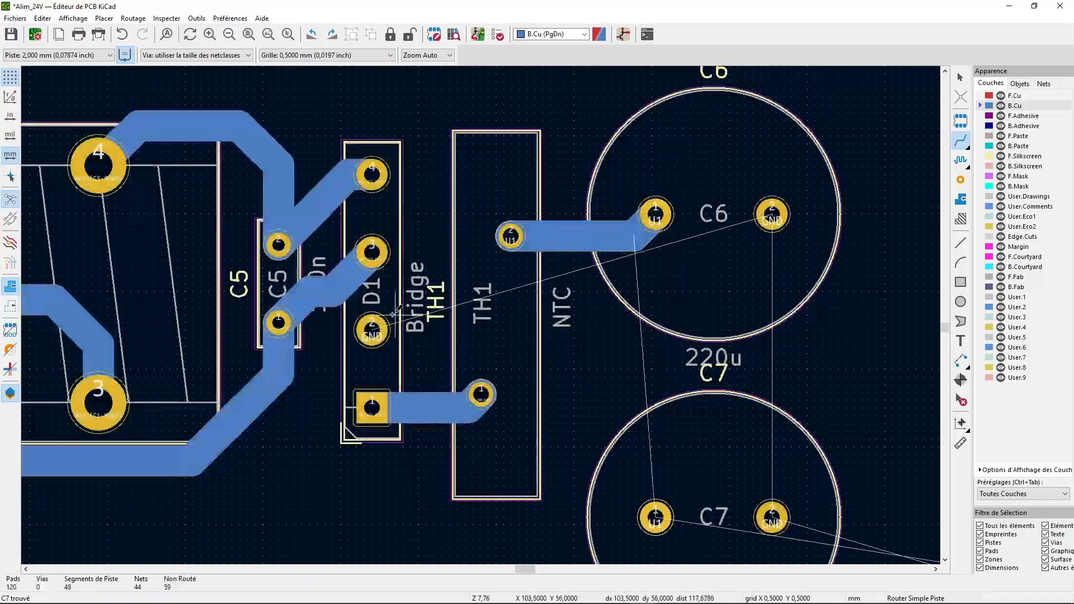
click(372, 330)
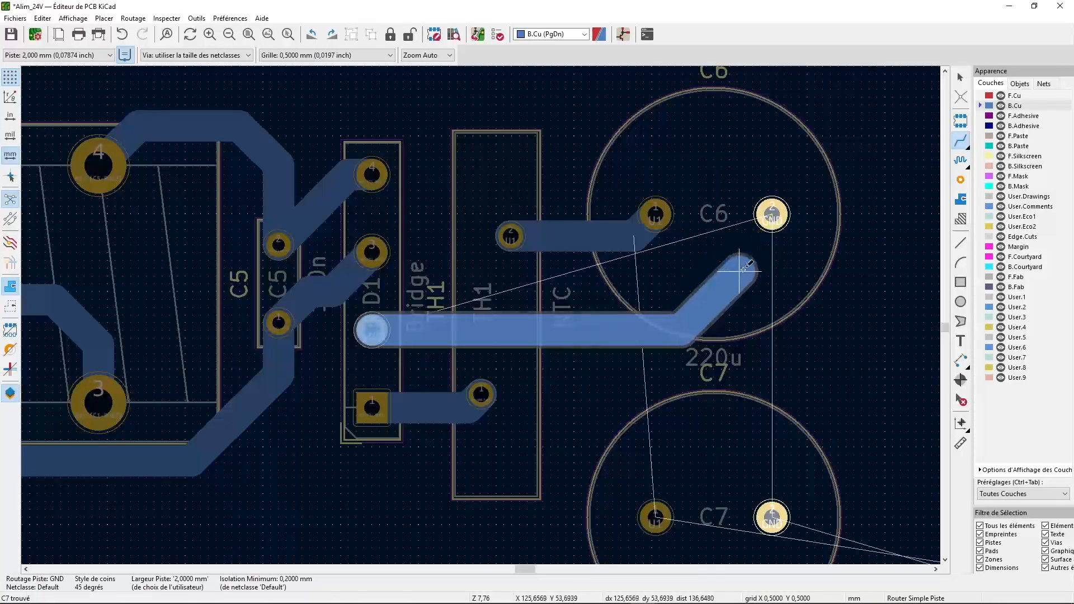
click(772, 212)
scroll(711, 492, down, 2)
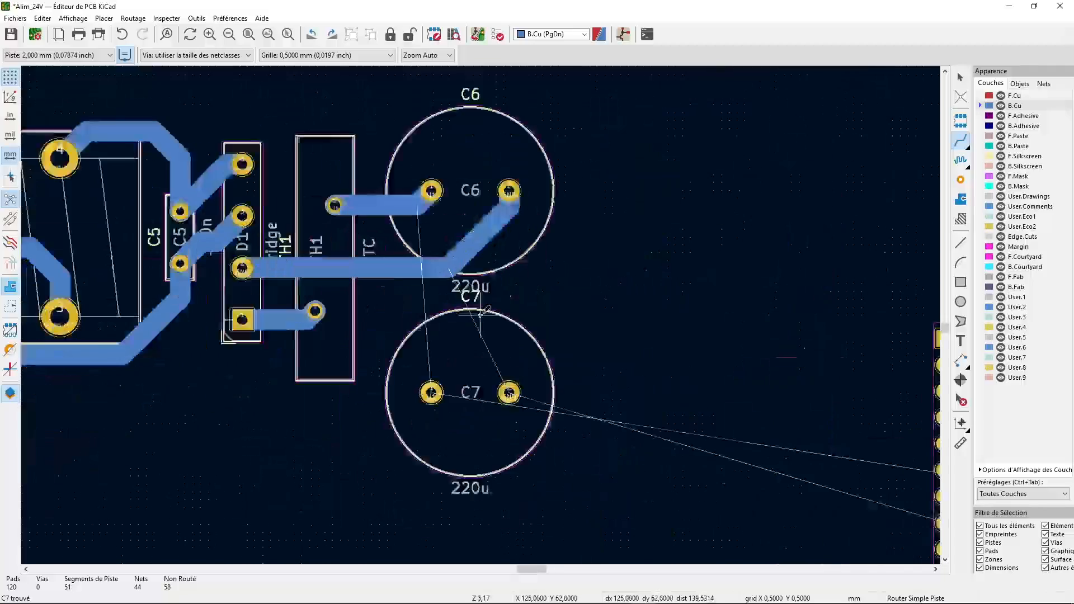
scroll(453, 335, up, 2)
scroll(453, 335, down, 3)
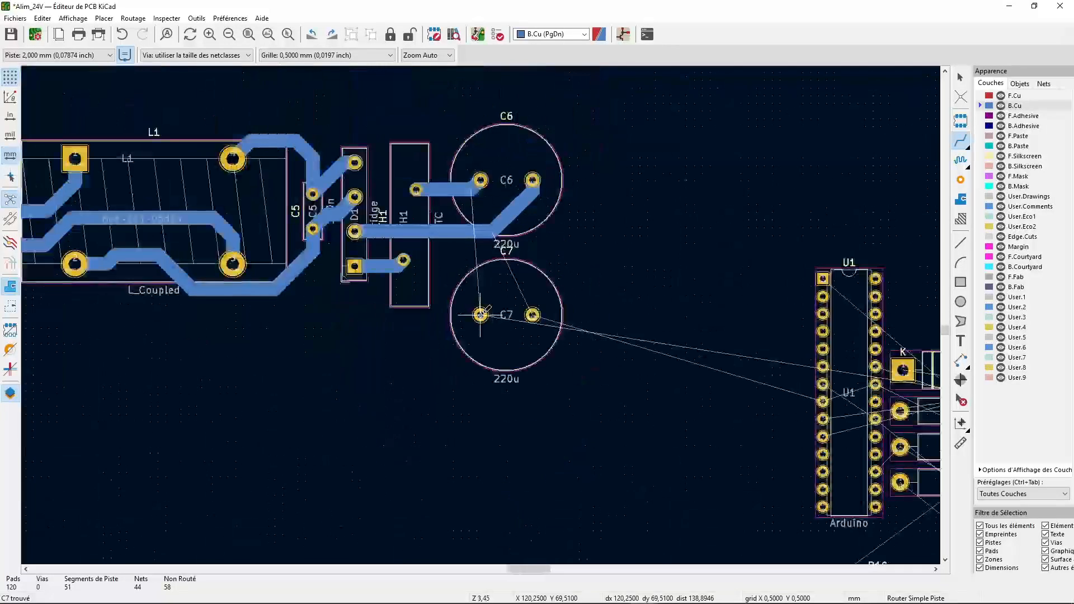
scroll(491, 392, up, 2)
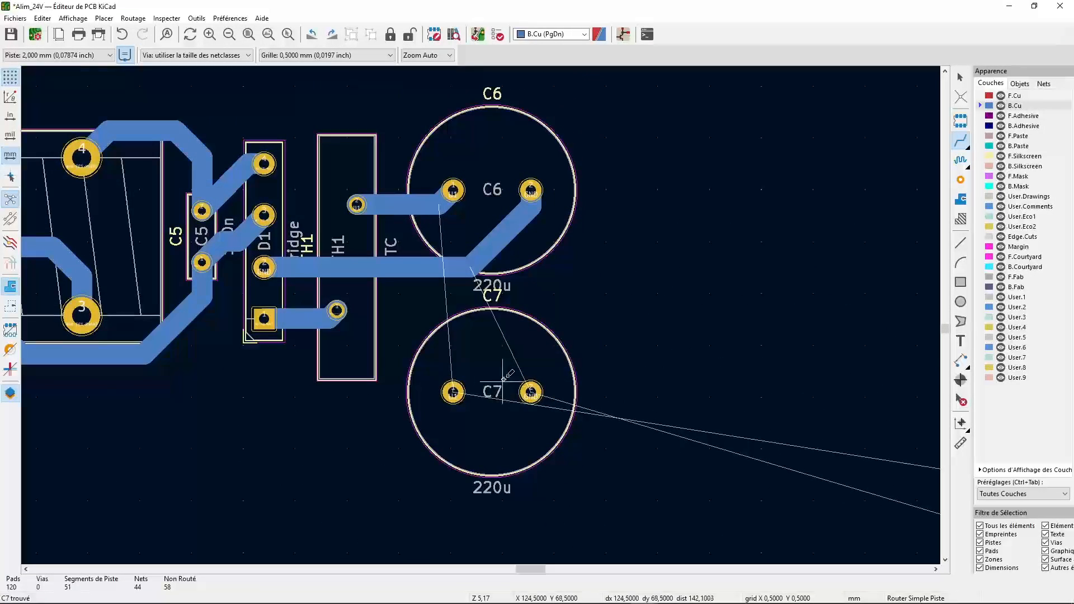
scroll(514, 357, up, 1)
middle_drag(491, 341, 526, 442)
click(543, 479)
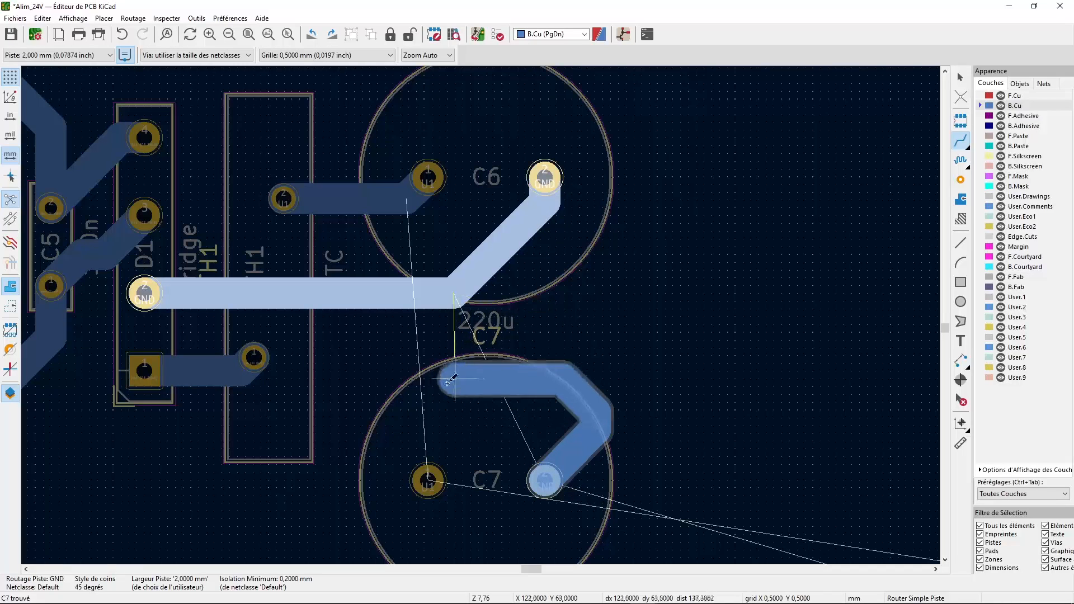
key(Escape)
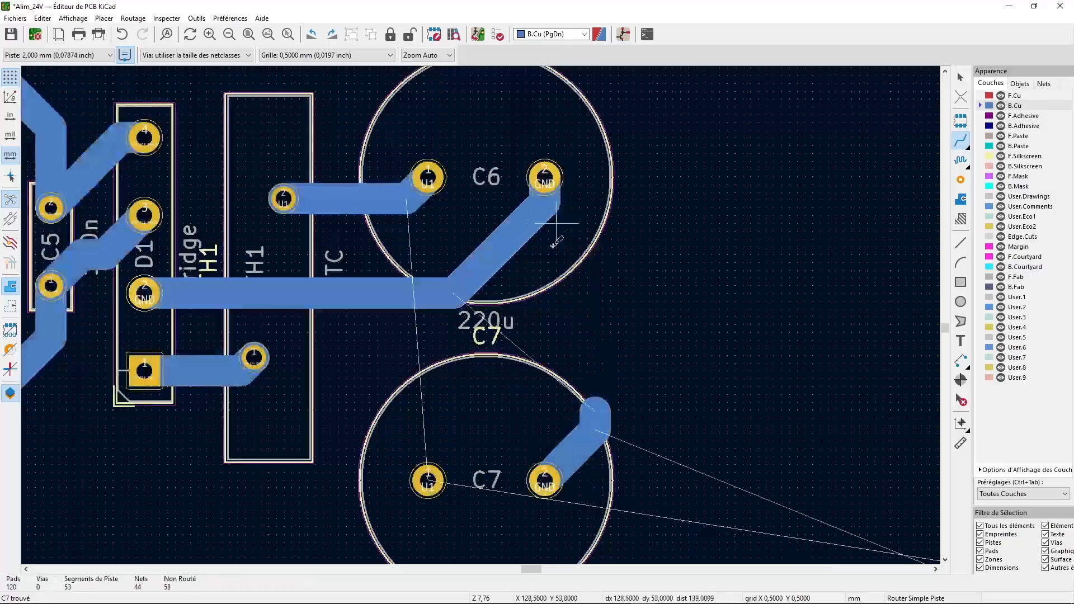
key(ctrl+z)
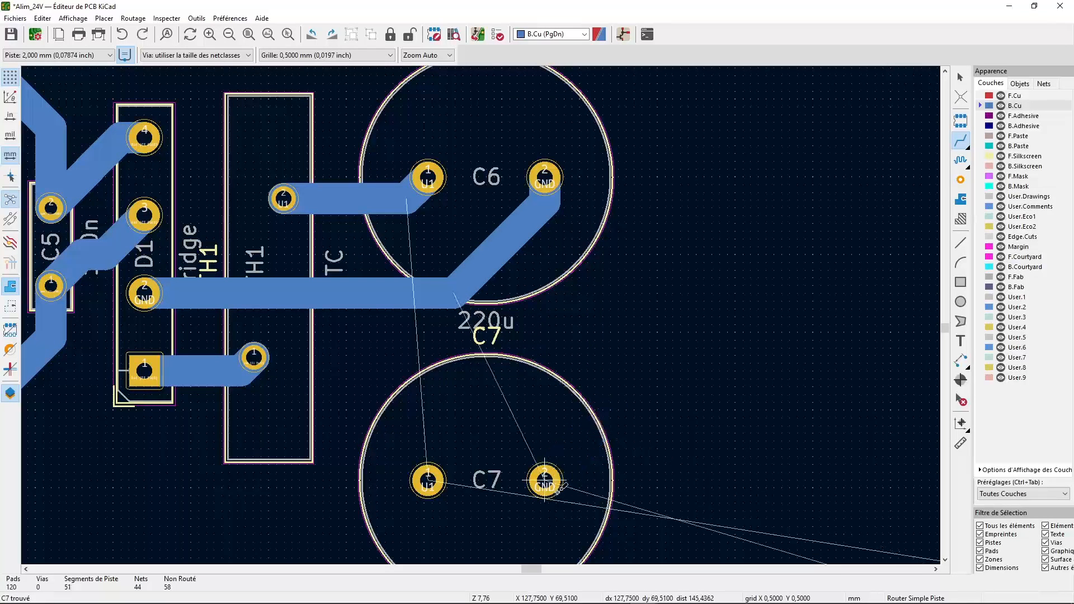
- Route a bottom-layer track from C7 pad 2 around the underside of C7 to the GND track between D1 and C6
scroll(518, 482, down, 2)
click(508, 303)
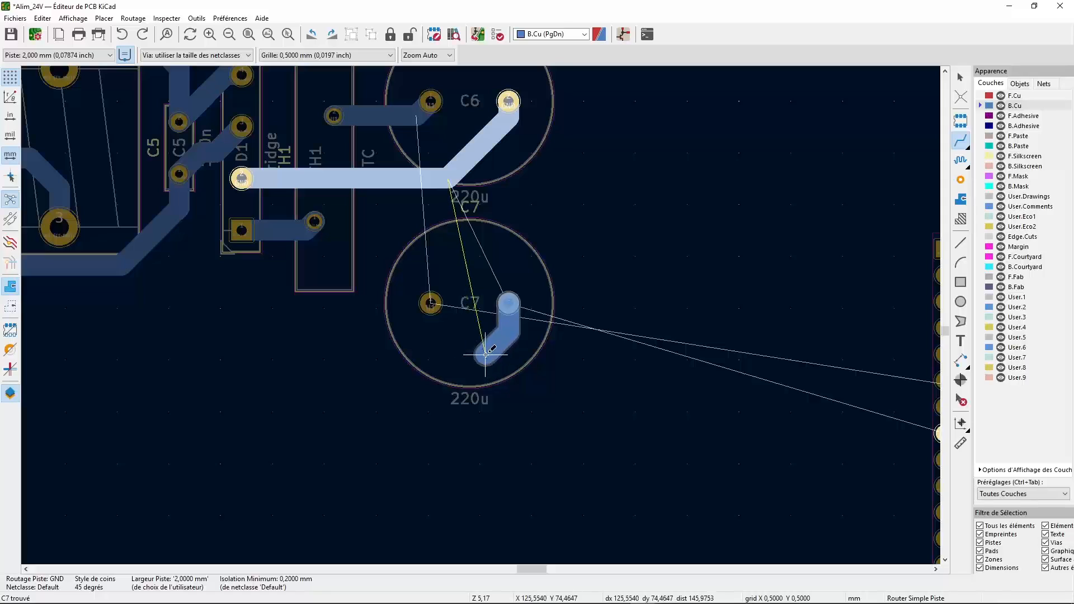
click(396, 341)
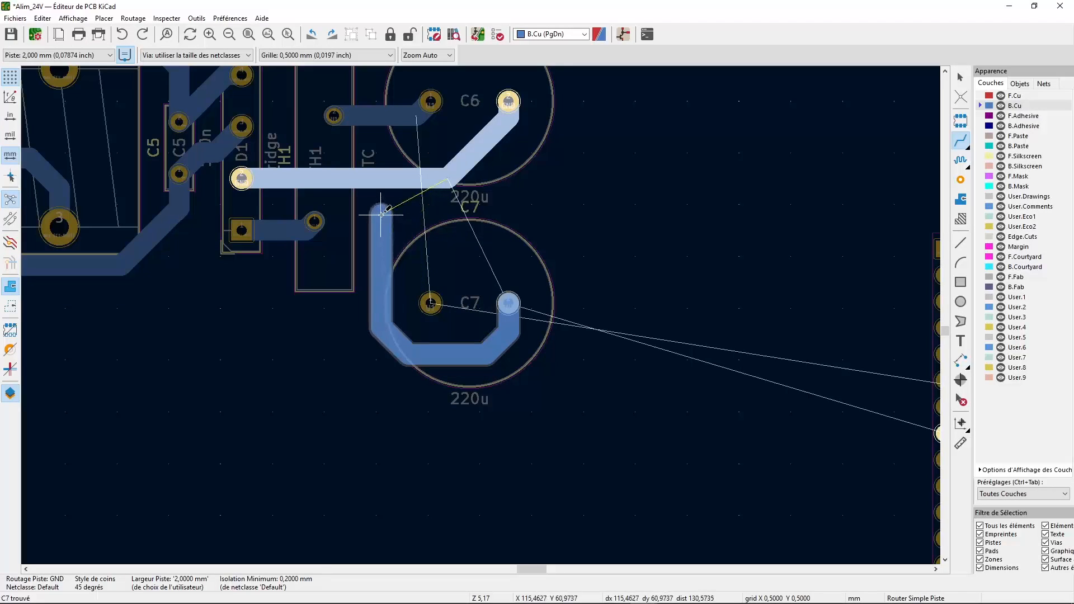
click(361, 173)
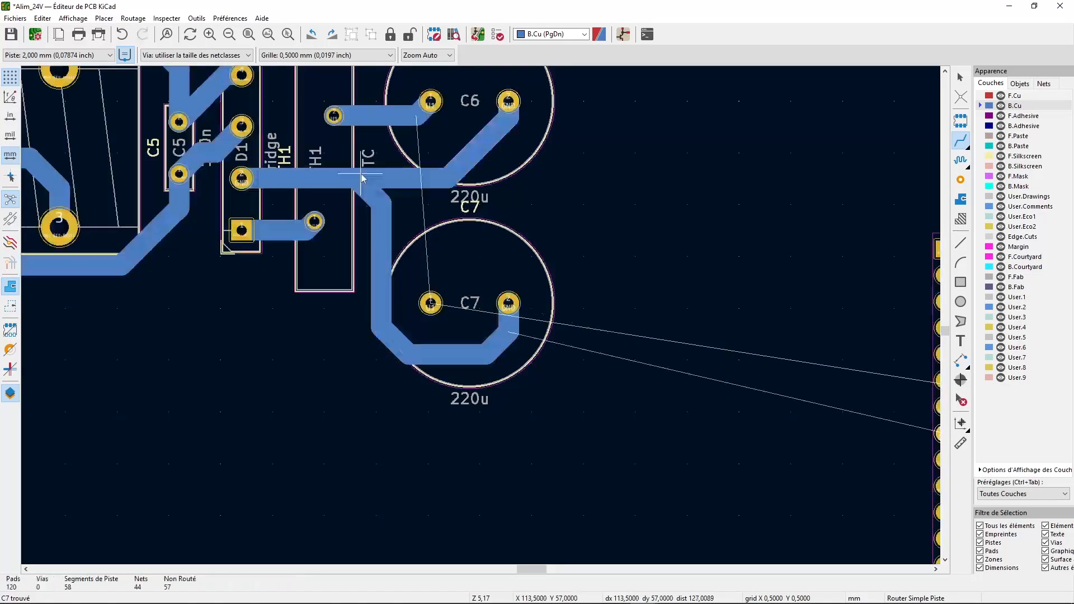
middle_drag(442, 288, 420, 378)
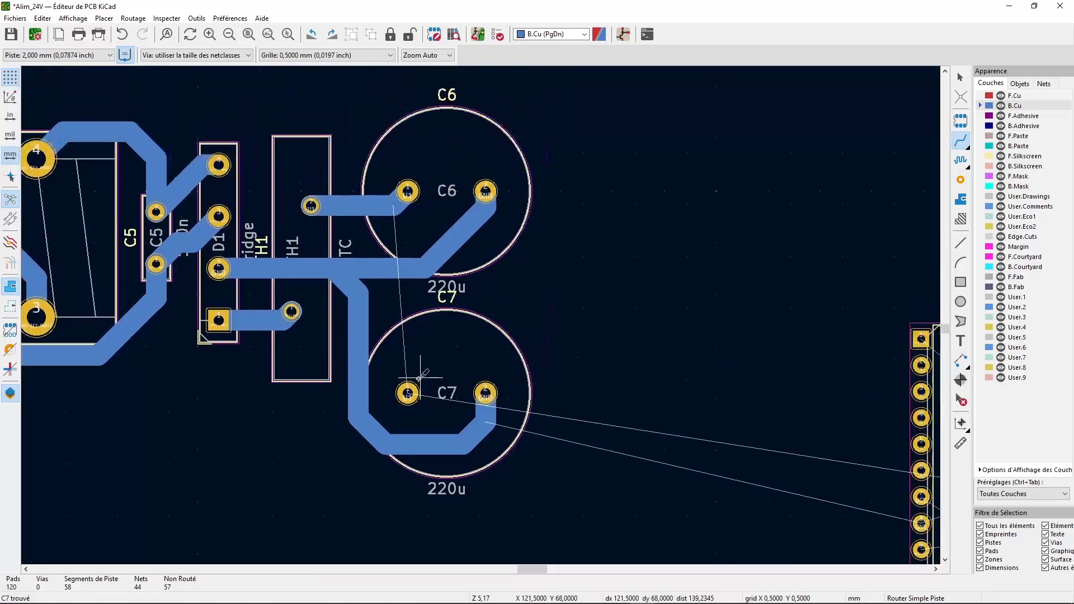
click(408, 393)
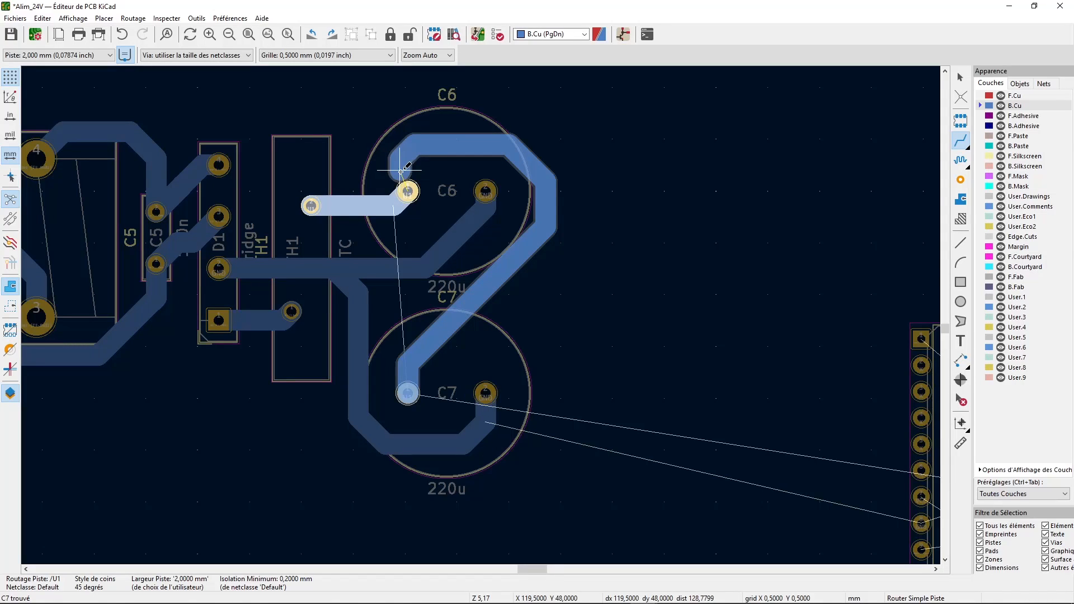
click(400, 173)
key(ctrl+z)
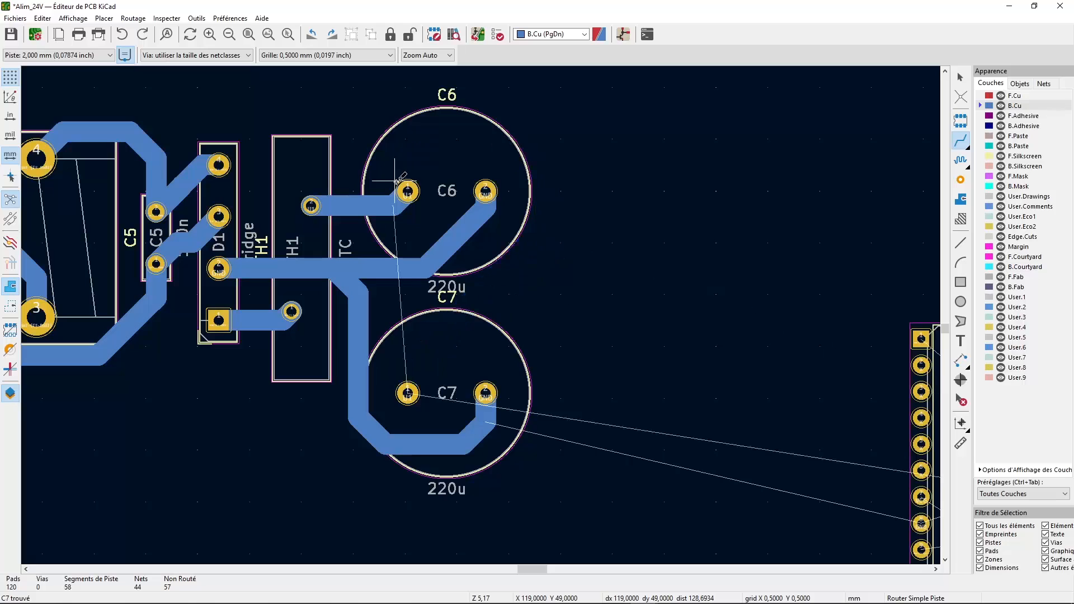
- Route a bottom-layer track from C7 pad 1 around the outer side of C6 to C6 pad 1
click(407, 394)
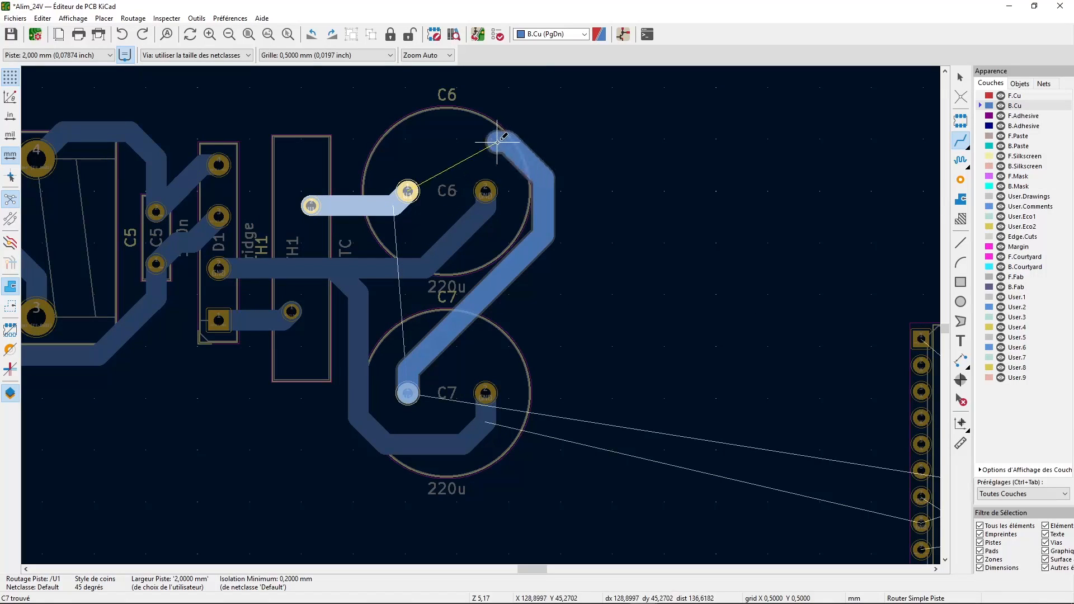
click(409, 191)
scroll(411, 201, down, 3)
scroll(523, 380, up, 3)
scroll(482, 315, down, 3)
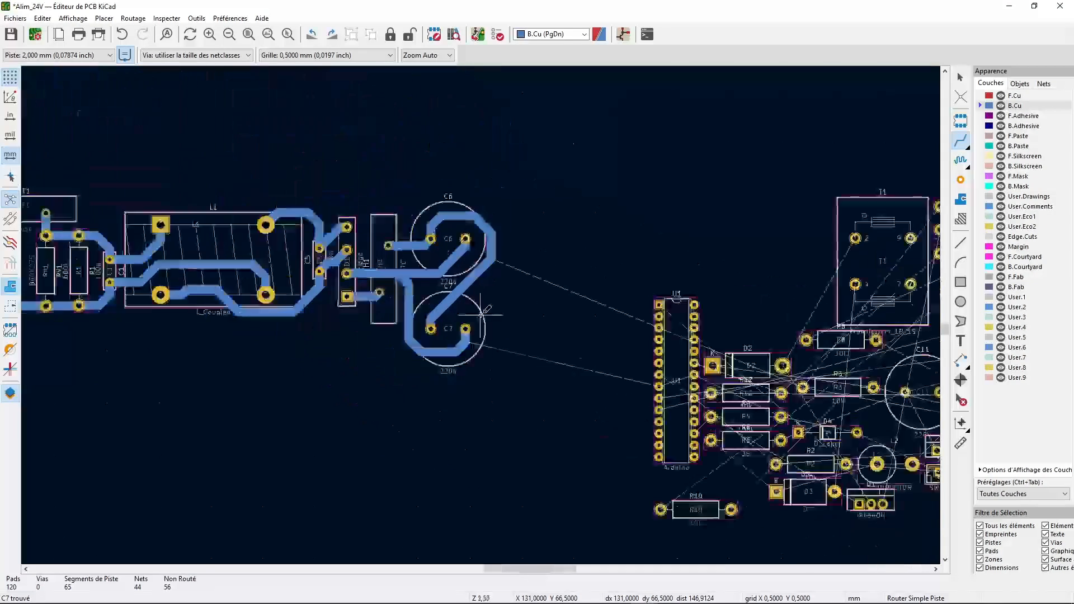
- Review the routed primary section from connector J1 through L1 and D1 to capacitors C6 and C7
scroll(481, 334, up, 1)
middle_drag(489, 317, 817, 379)
scroll(600, 364, down, 2)
scroll(466, 320, up, 1)
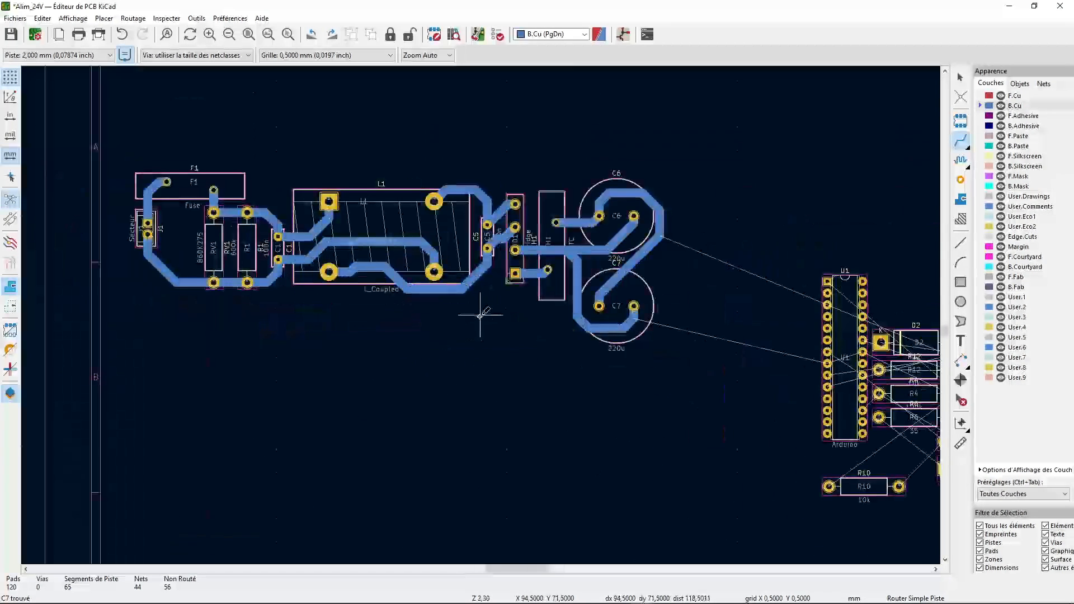
scroll(535, 377, down, 1)
scroll(538, 375, up, 2)
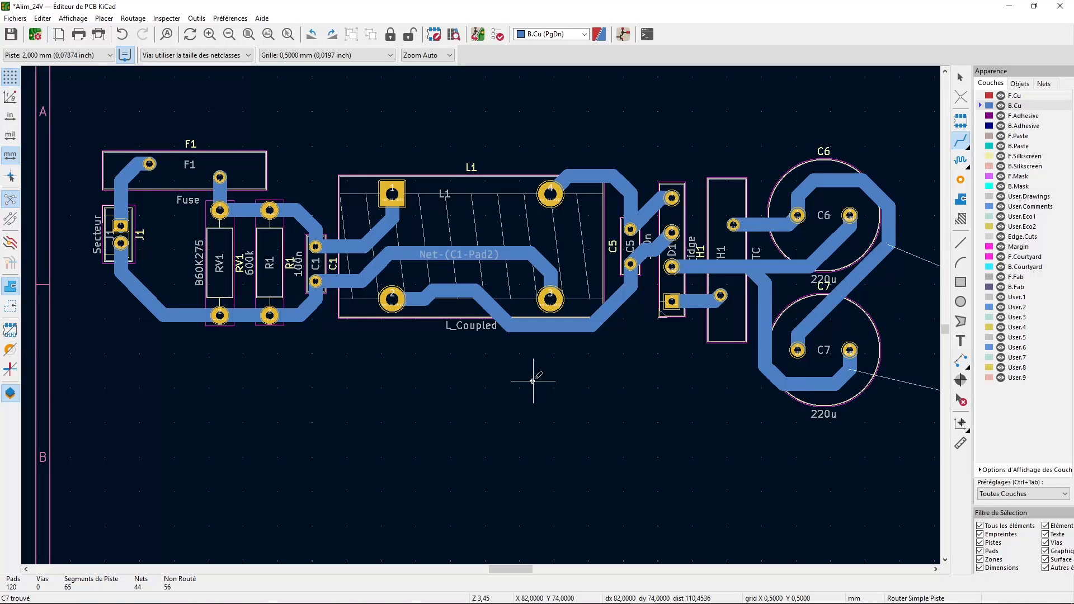
middle_drag(469, 390, 464, 435)
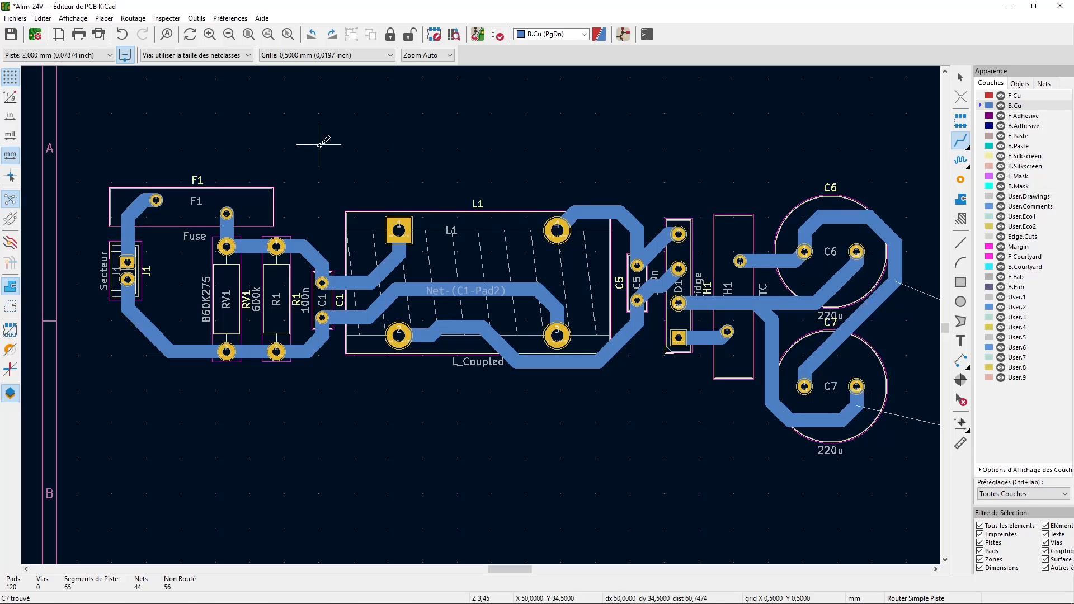
- Open the 3D view and examine the primary-side components from several angles, then return to the PCB editor
click(71, 18)
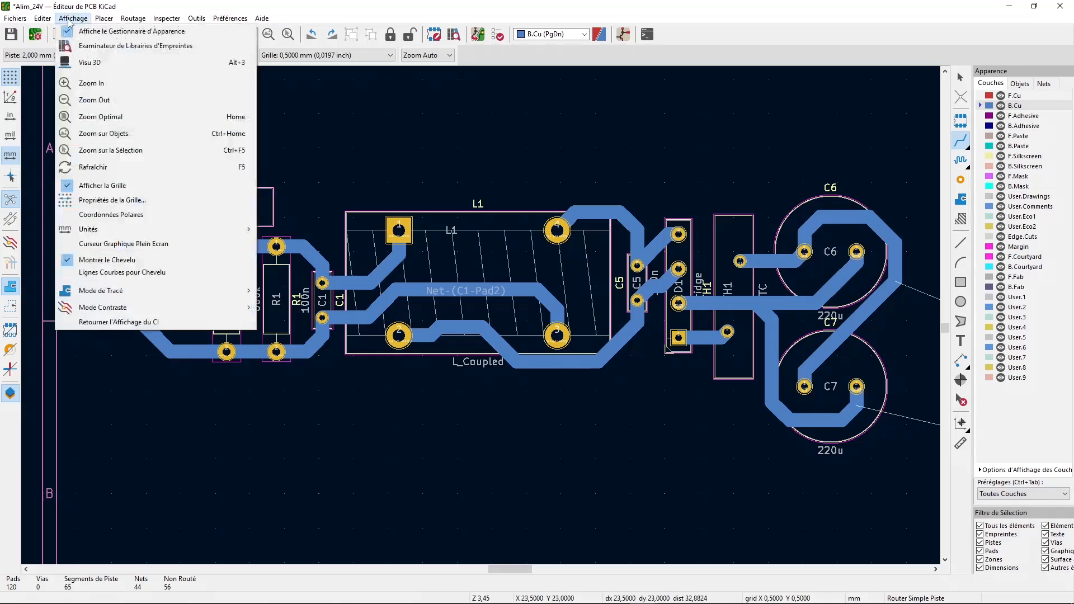
click(88, 62)
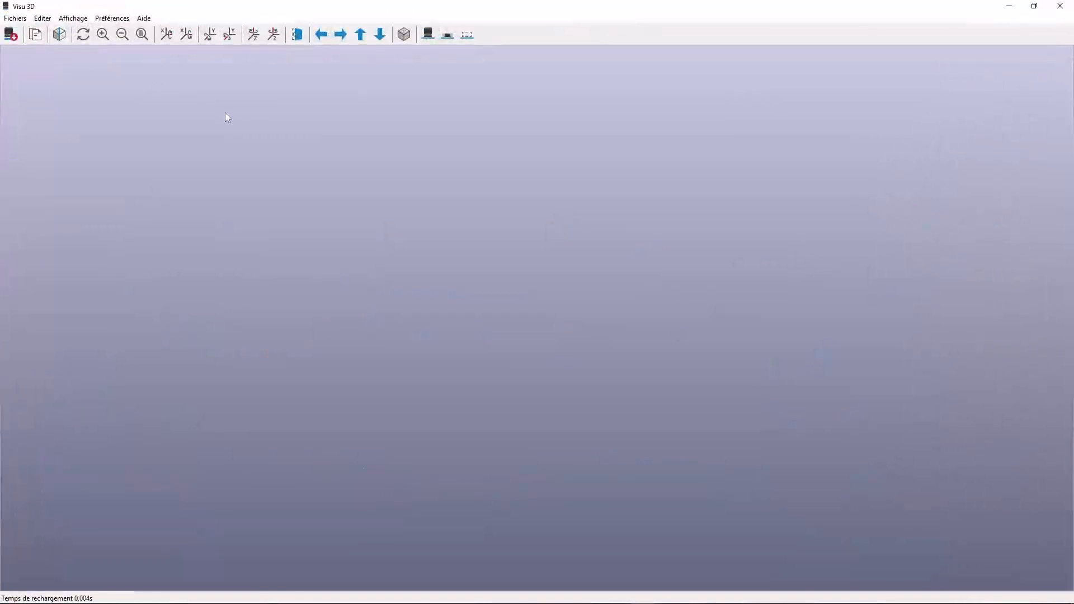
scroll(415, 318, up, 7)
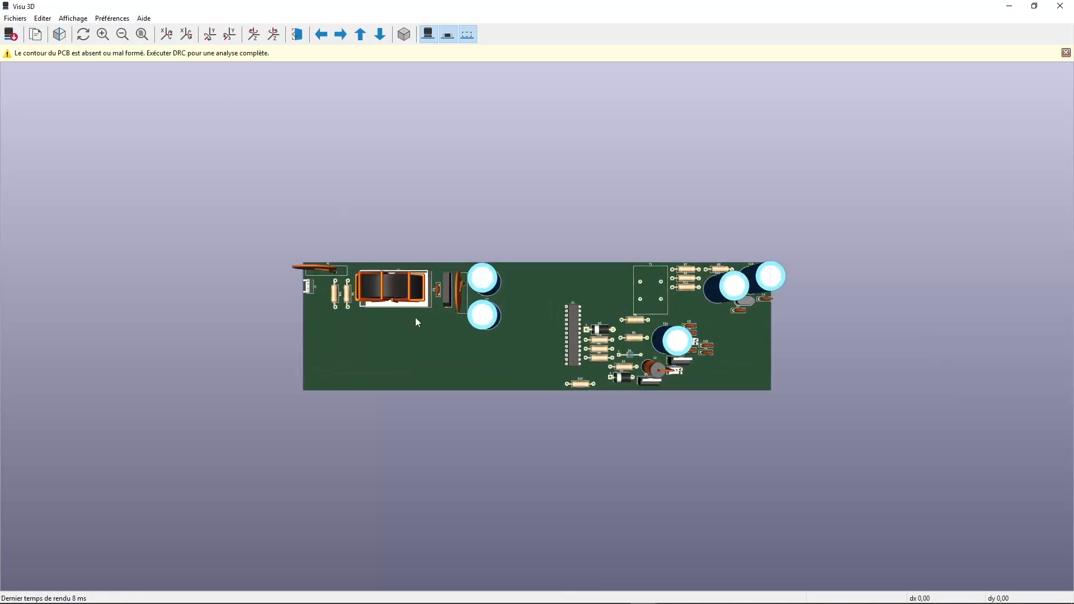
middle_drag(415, 317, 386, 352)
scroll(645, 319, down, 2)
scroll(645, 319, up, 4)
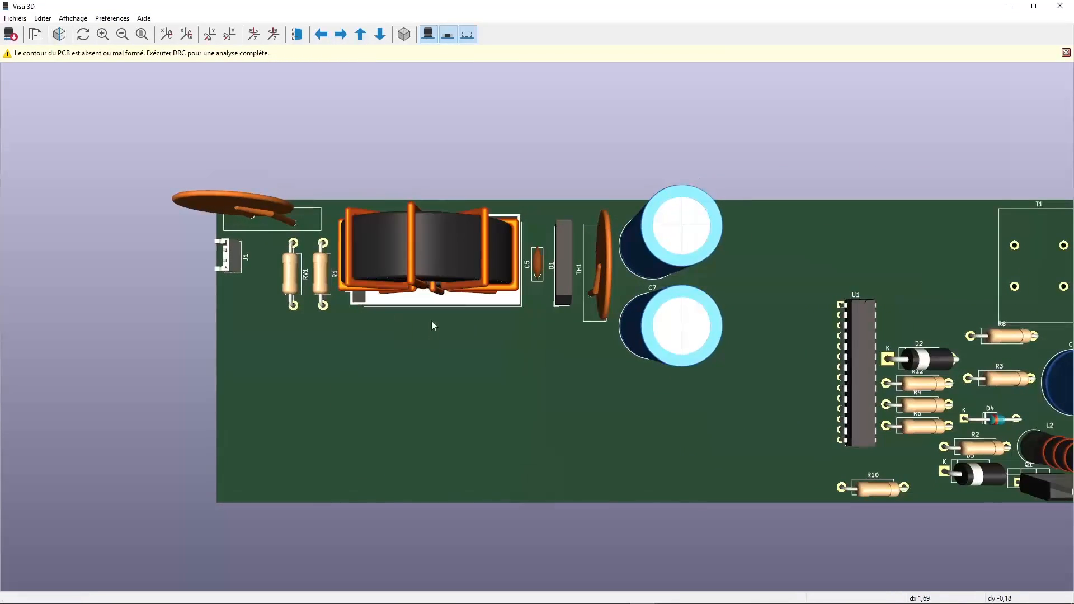
drag(432, 320, 166, 259)
middle_drag(167, 258, 403, 297)
middle_drag(429, 331, 652, 407)
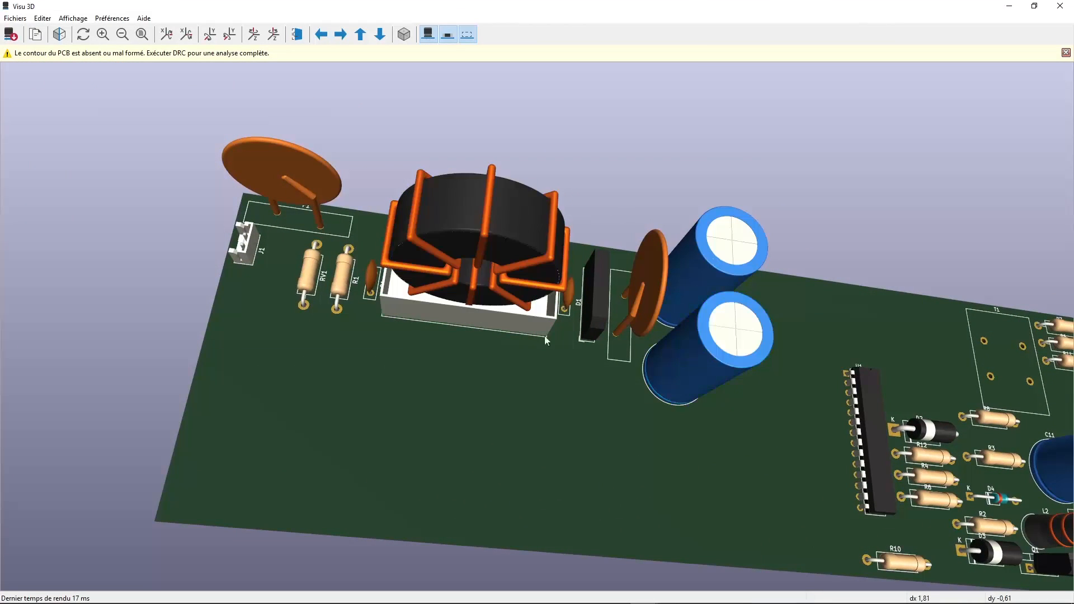
drag(593, 328, 653, 420)
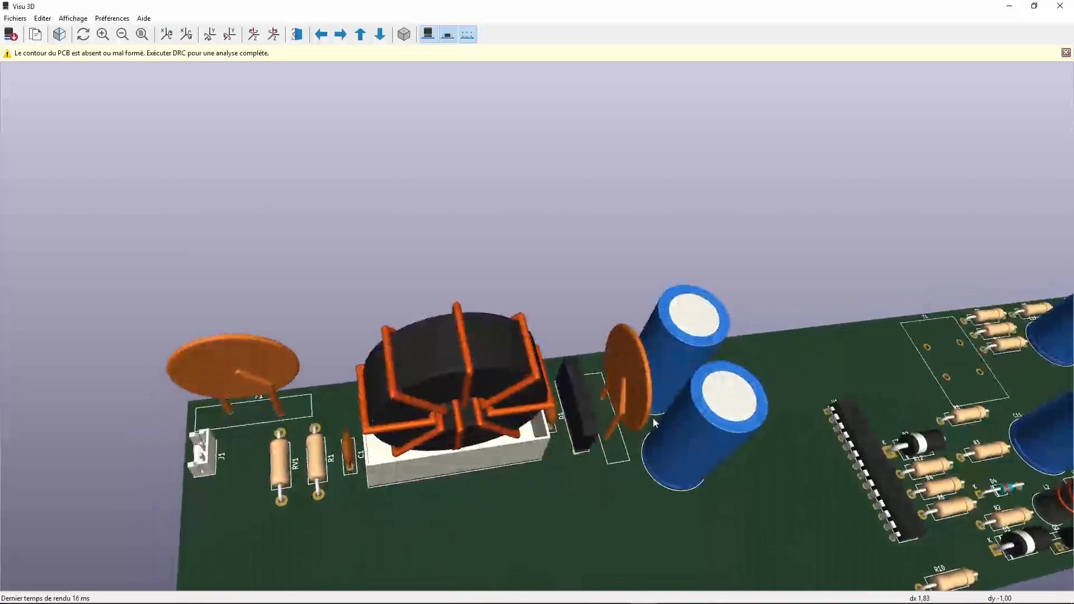
key(alt+Tab)
- Draw the board's top edge as a line about 118.5 mm long on the Edge.Cuts layer, from X 17, Y 38 above F1 to beyond C6
scroll(618, 377, down, 2)
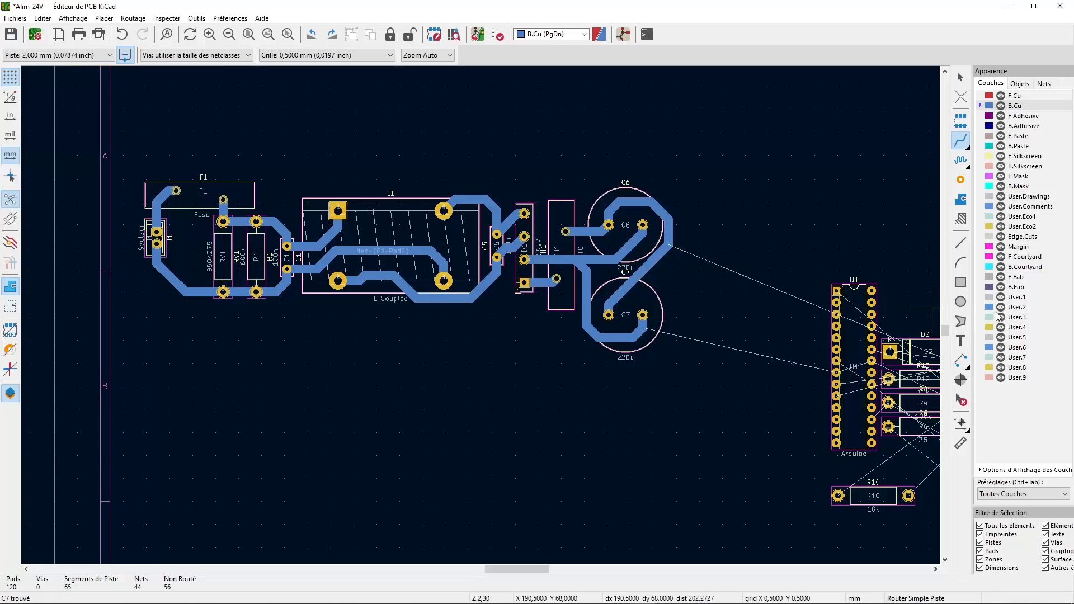
click(991, 239)
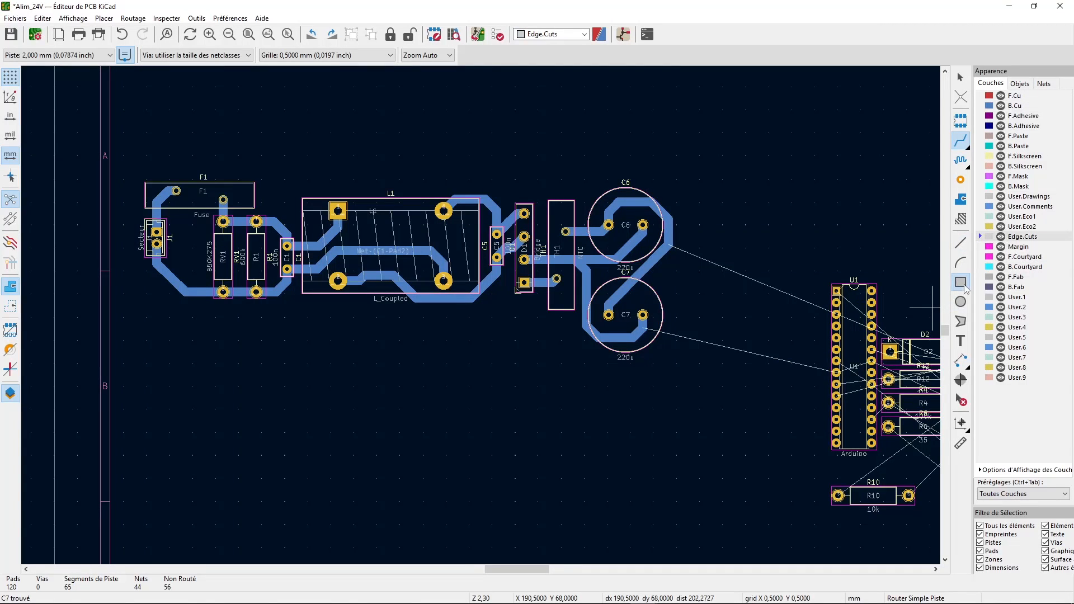
middle_drag(495, 290, 595, 311)
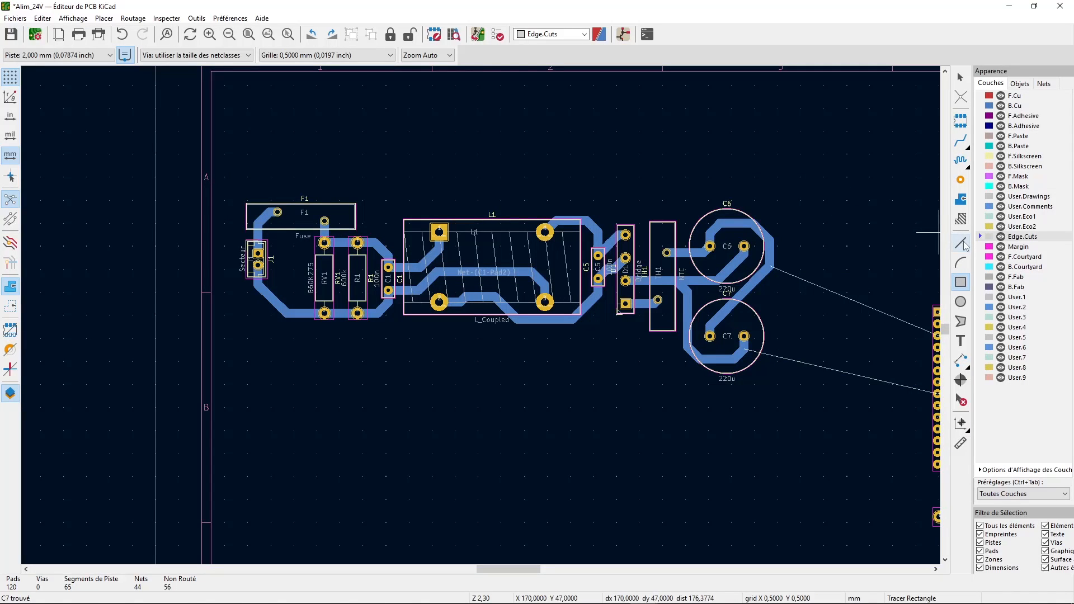
click(962, 244)
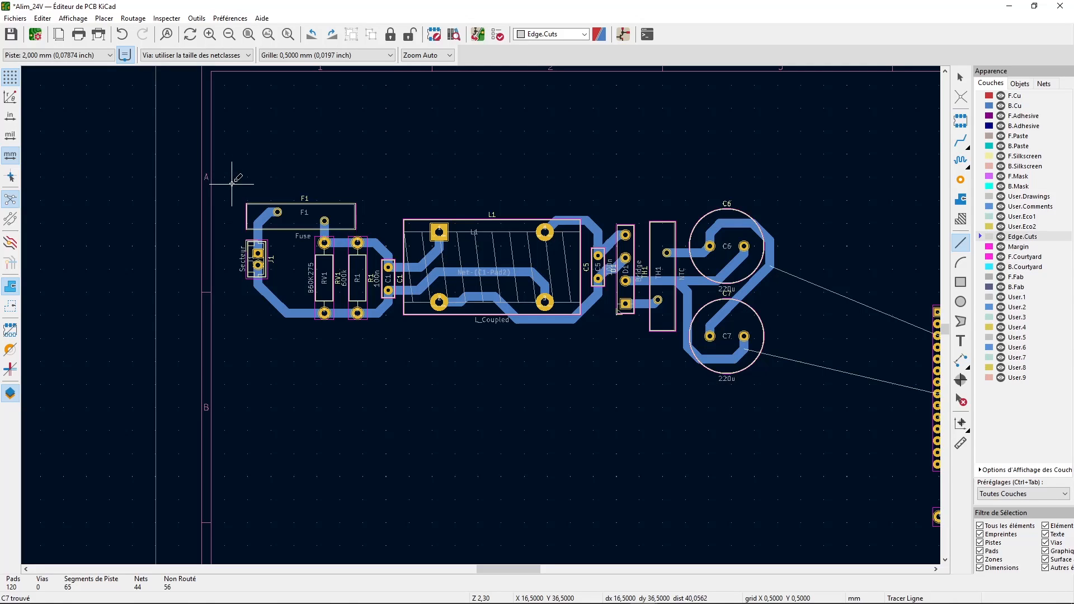
scroll(231, 183, up, 2)
scroll(488, 318, up, 3)
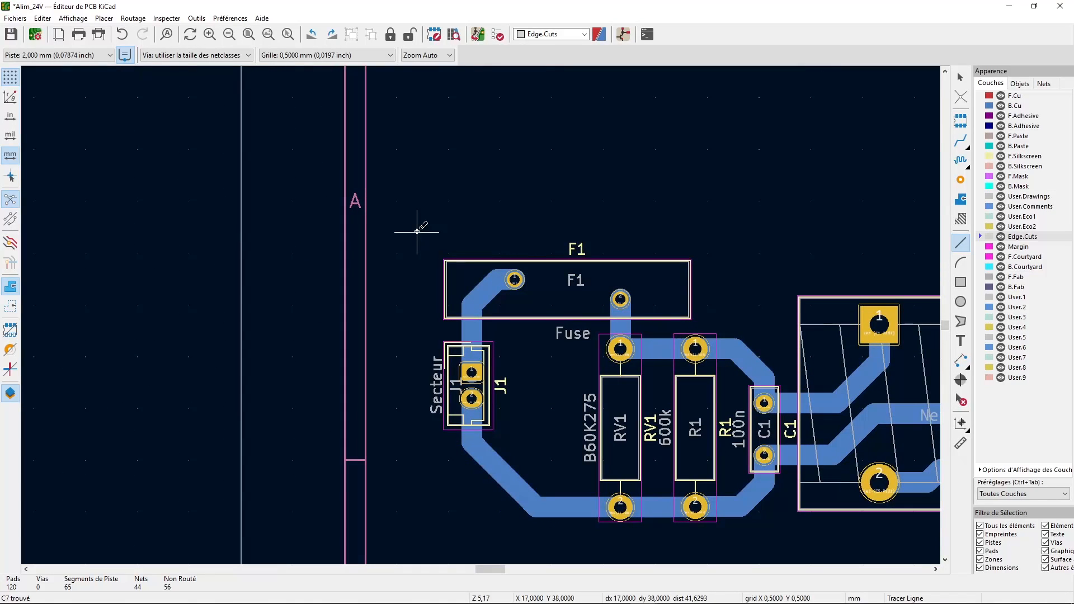
click(417, 231)
scroll(712, 243, down, 3)
scroll(587, 336, up, 1)
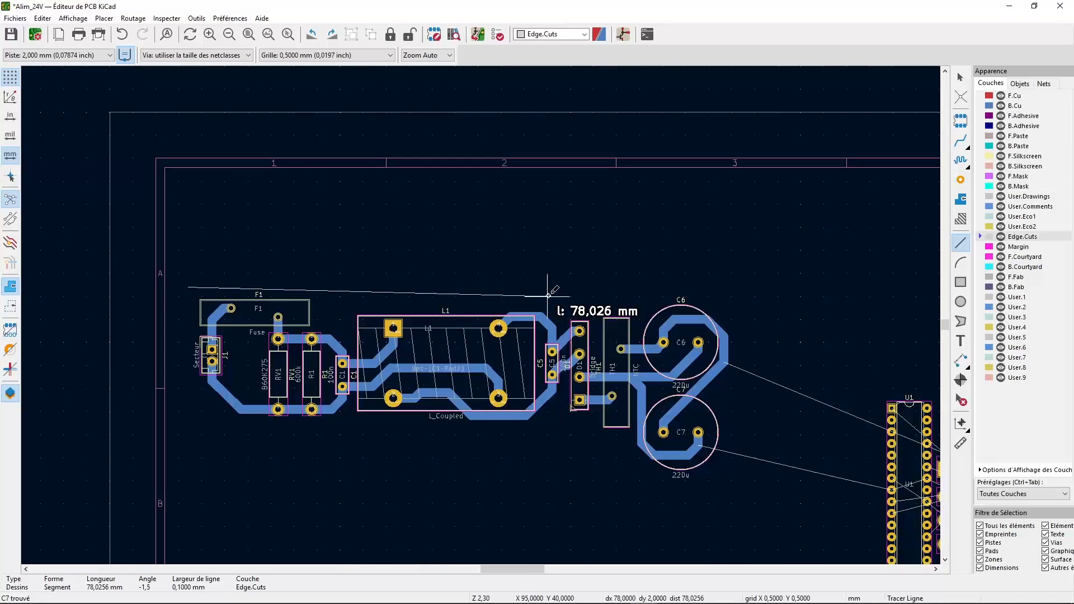
click(734, 287)
- Continue the Edge.Cuts outline with a 42 mm vertical edge beside C6 and C7 and a 25 mm horizontal edge below C7
scroll(643, 428, up, 3)
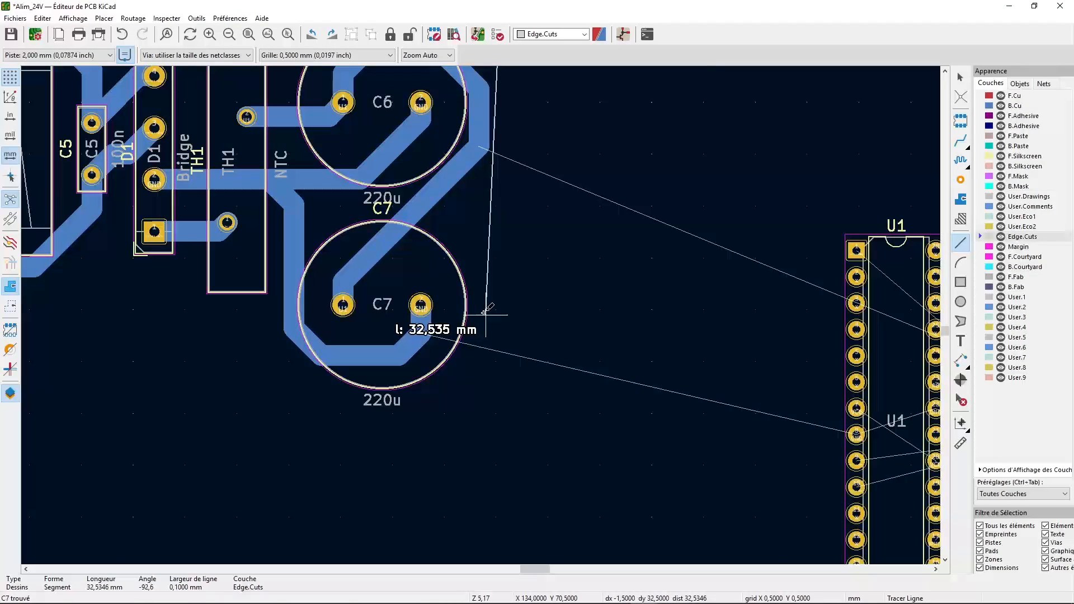
click(502, 413)
scroll(358, 412, down, 3)
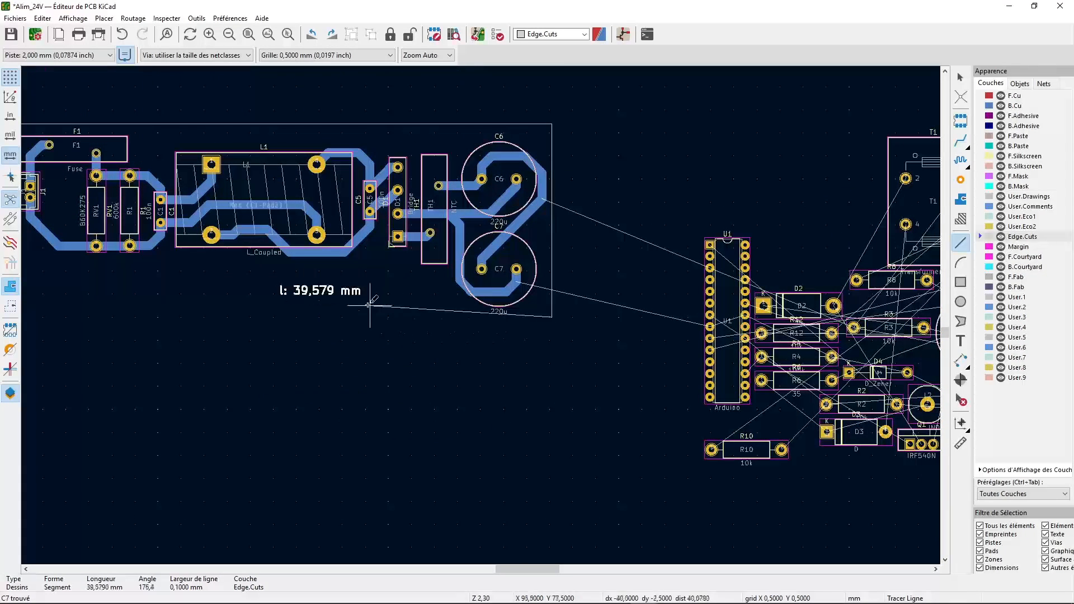
middle_drag(184, 324, 580, 369)
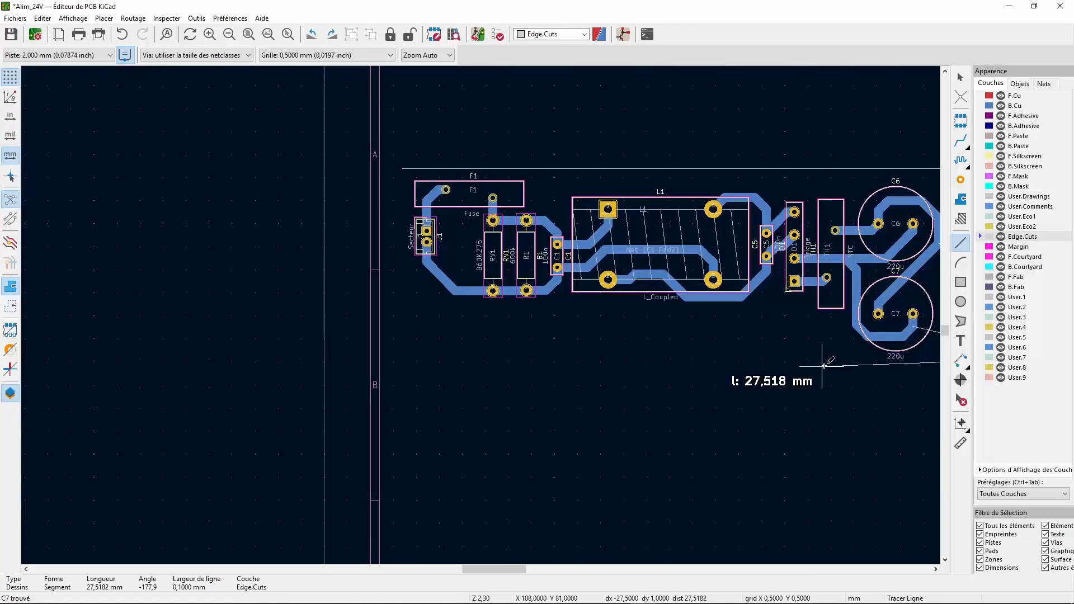
scroll(822, 365, up, 3)
middle_drag(451, 312, 422, 319)
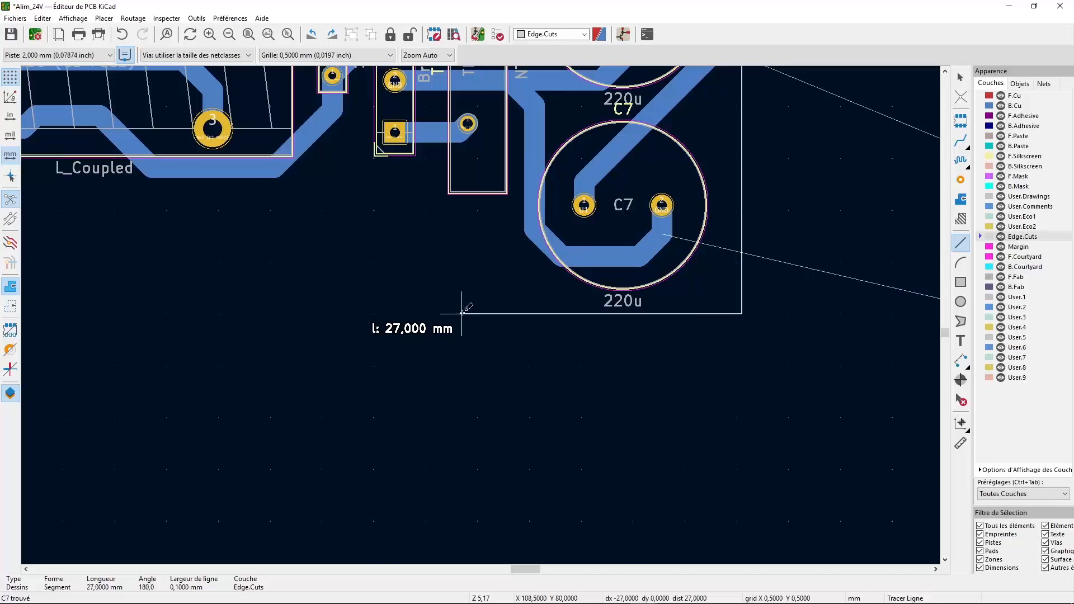
click(483, 313)
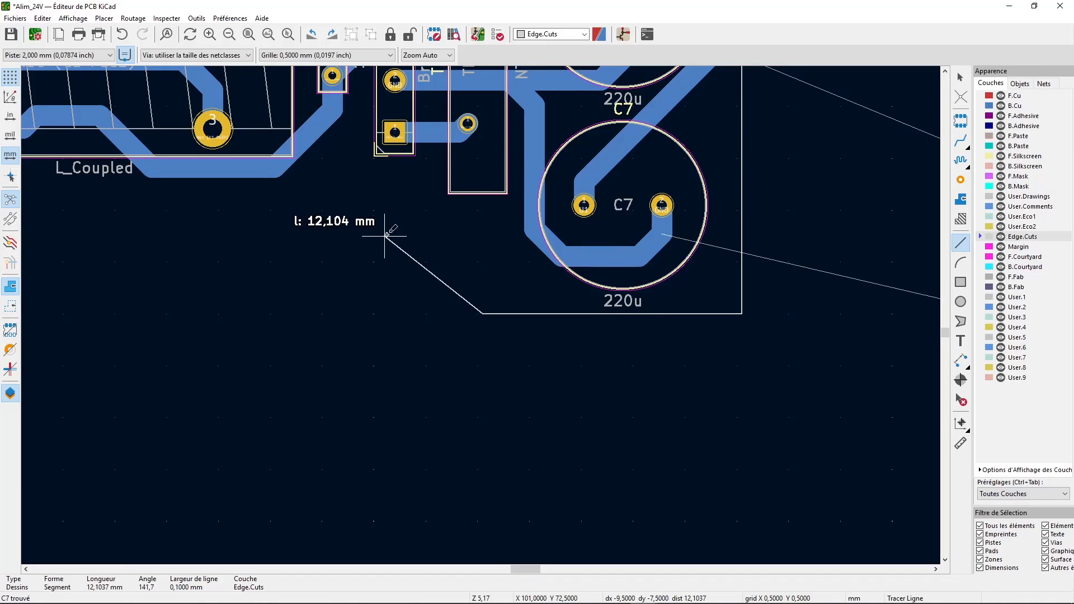
- Extend the outline with a diagonal up to Y 72.5 and a horizontal edge below L1 ending at X 16.5
click(424, 238)
scroll(421, 234, down, 3)
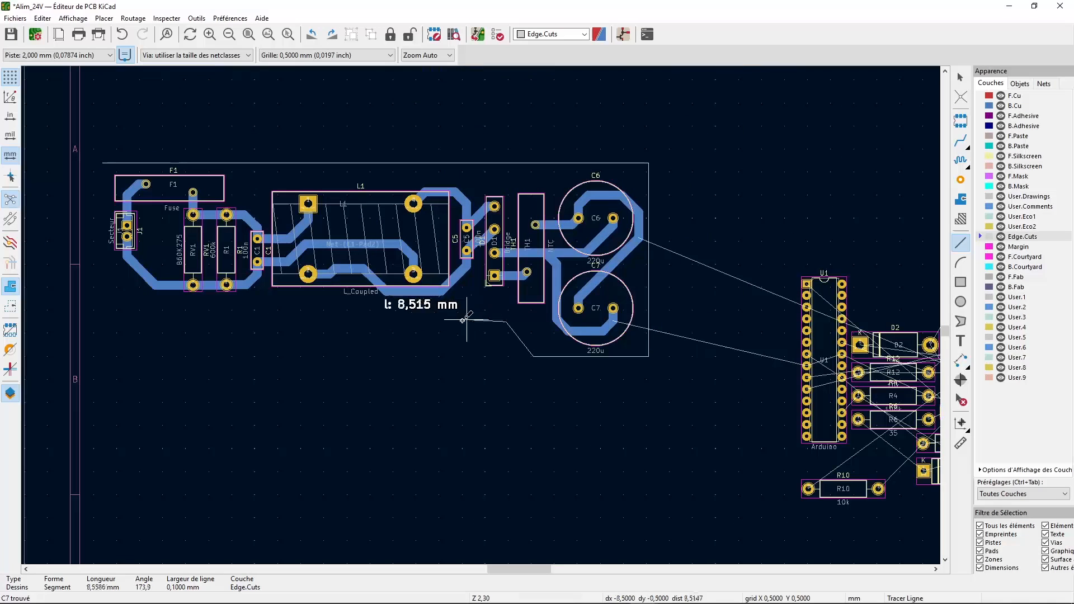
click(142, 322)
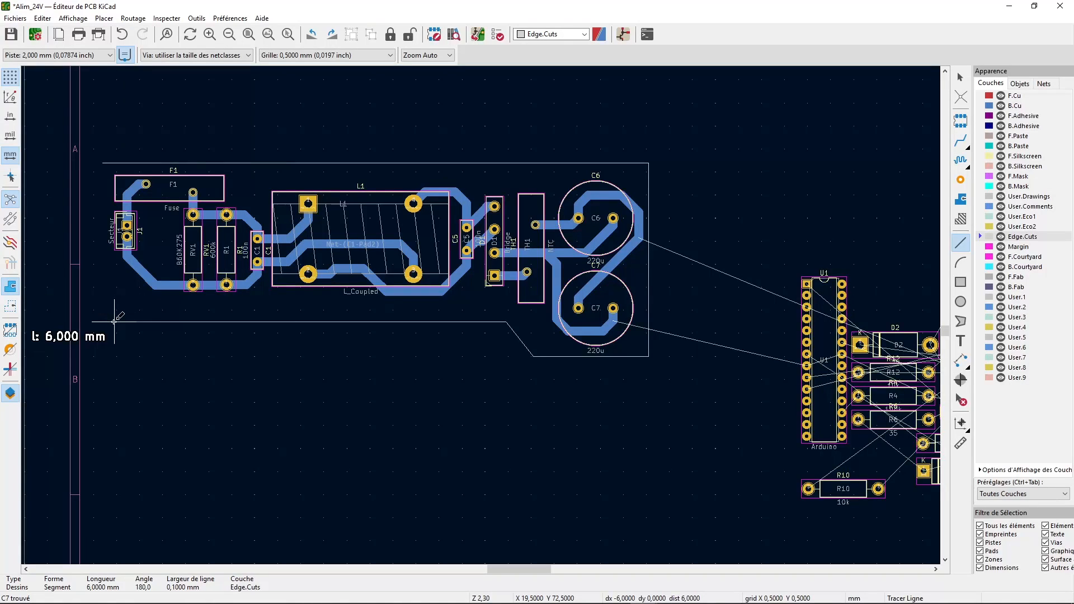
click(114, 322)
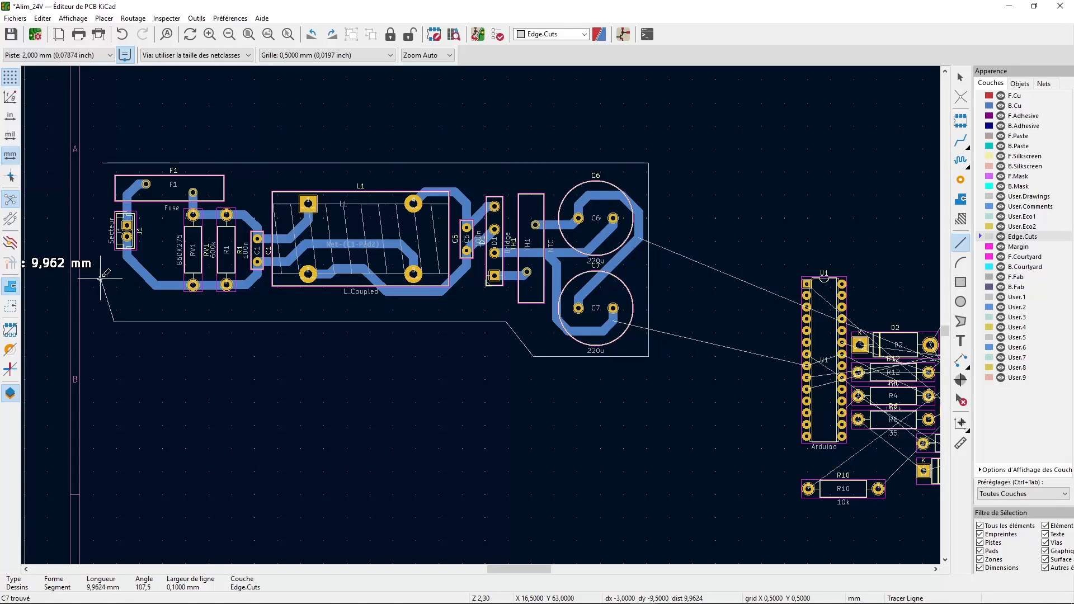
click(100, 322)
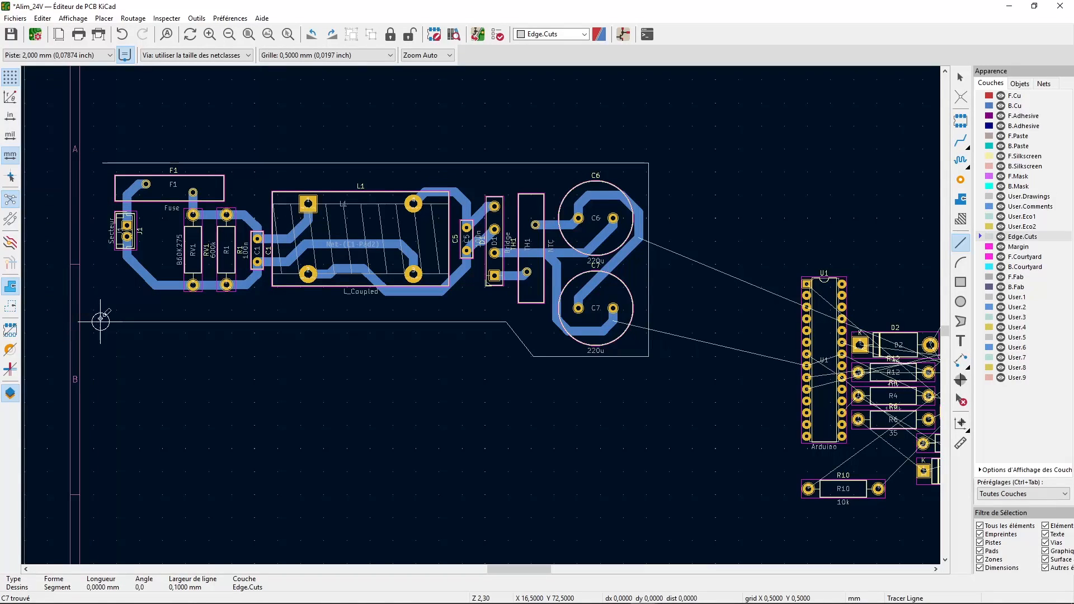
- Draw the vertical edge beside J1 up to the top edge and close the outline at X 17, Y 38
click(100, 165)
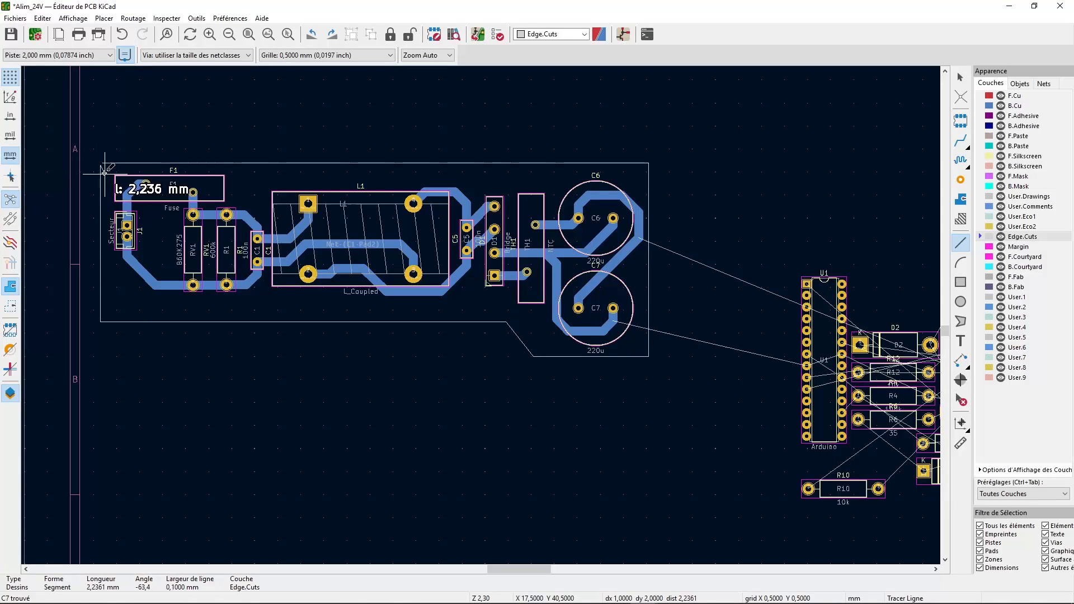
scroll(102, 160, up, 4)
scroll(480, 322, up, 4)
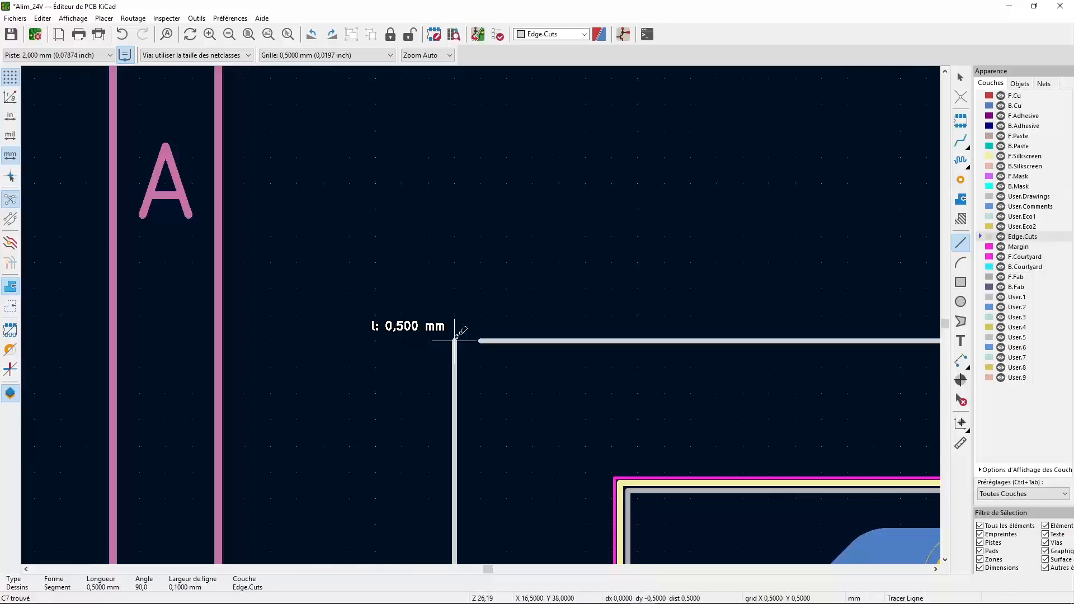
click(473, 323)
scroll(480, 340, down, 7)
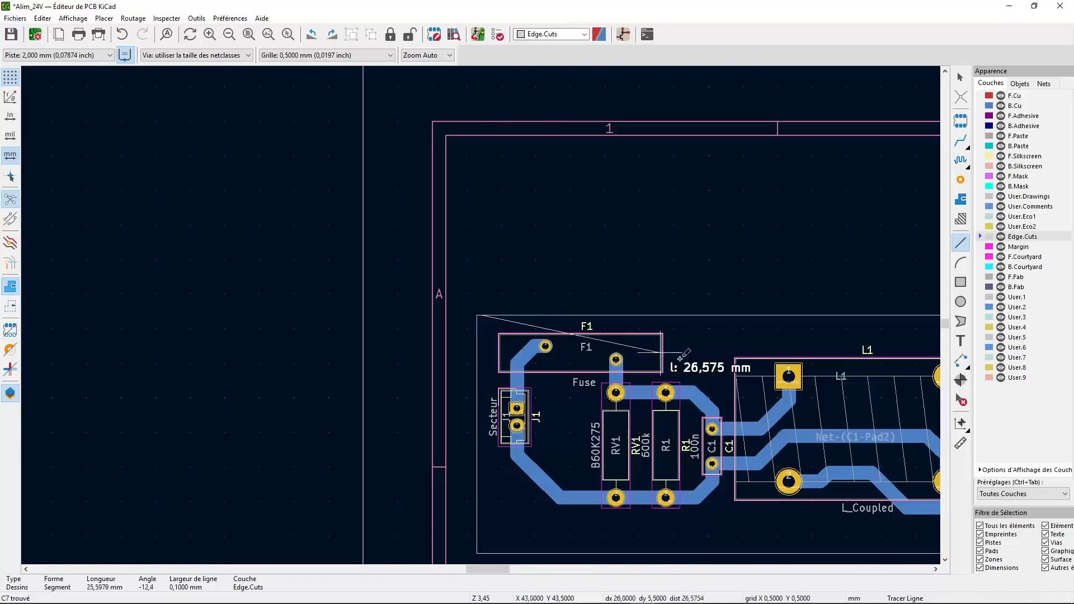
- Stop drawing the outline and inspect the board's shape and components in the 3D viewer, from J1 across to C6 and C7
key(Escape)
scroll(667, 367, down, 4)
scroll(380, 311, up, 4)
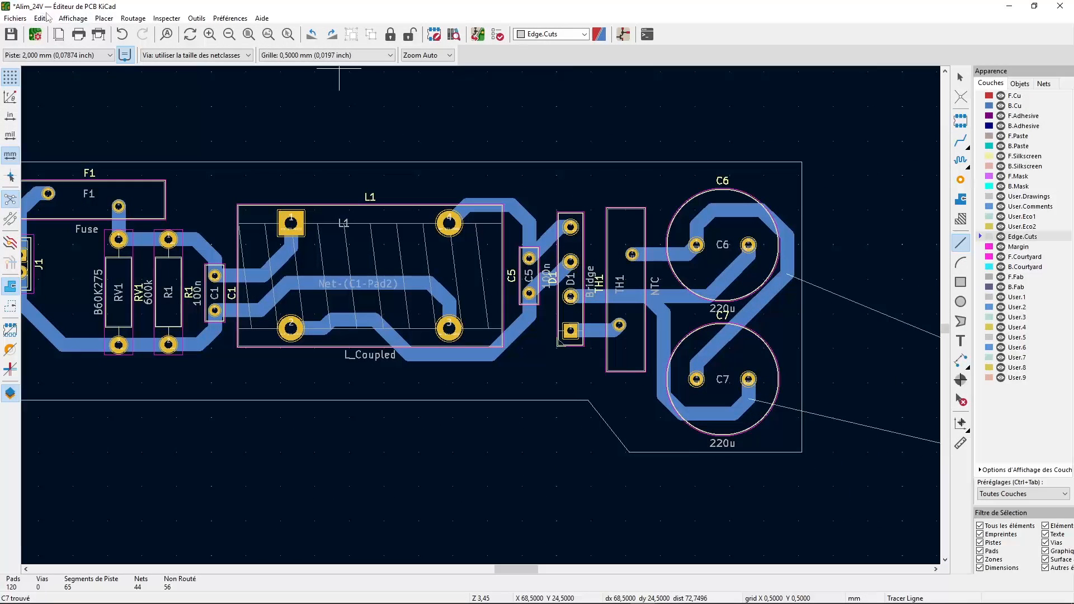
click(73, 18)
click(92, 62)
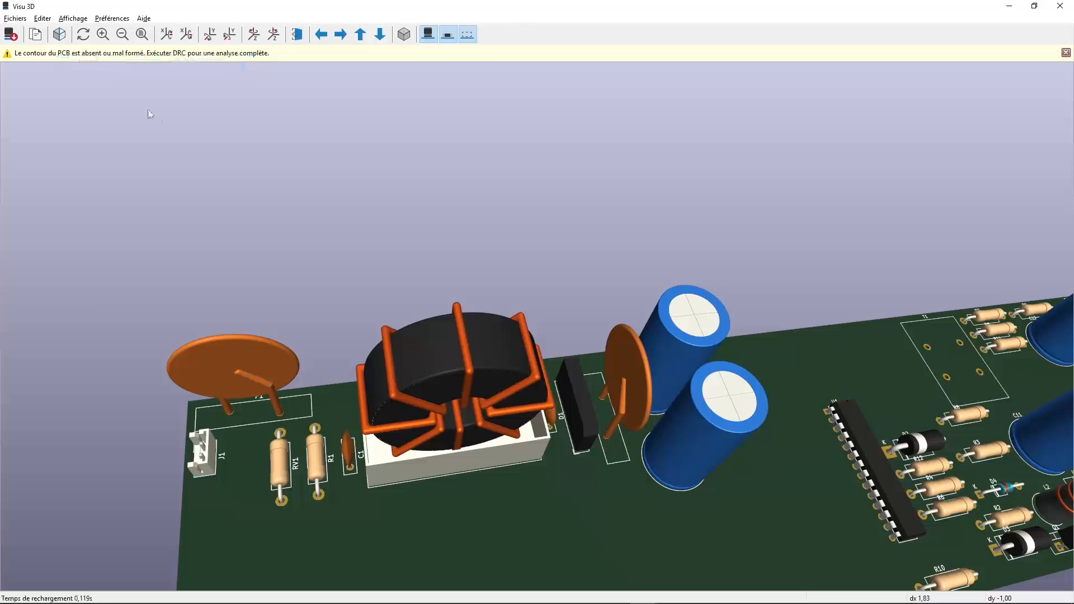
scroll(313, 229, up, 3)
scroll(384, 282, down, 5)
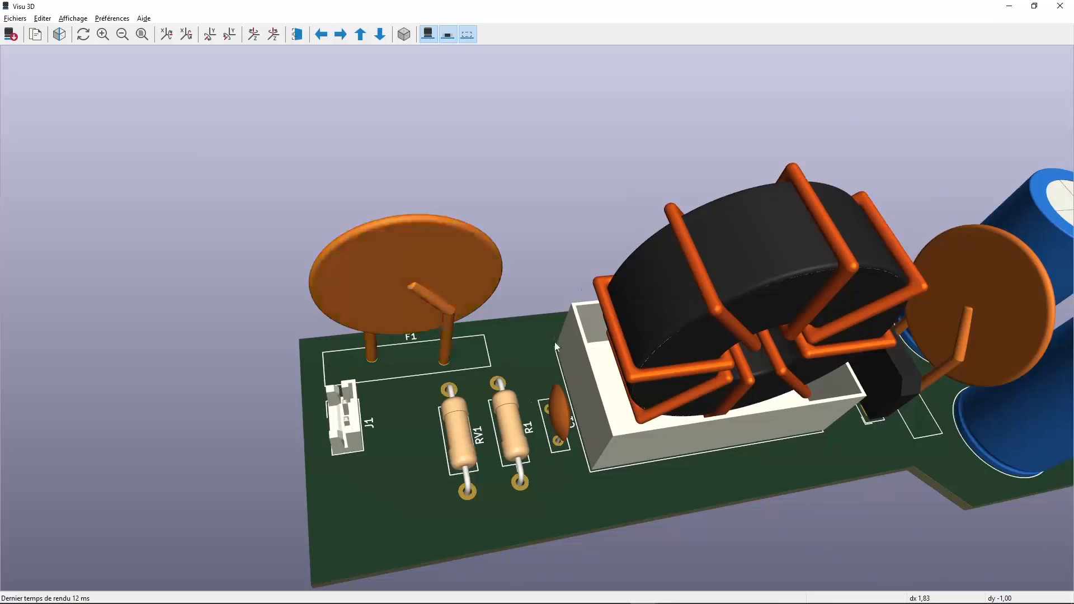
drag(633, 383, 566, 369)
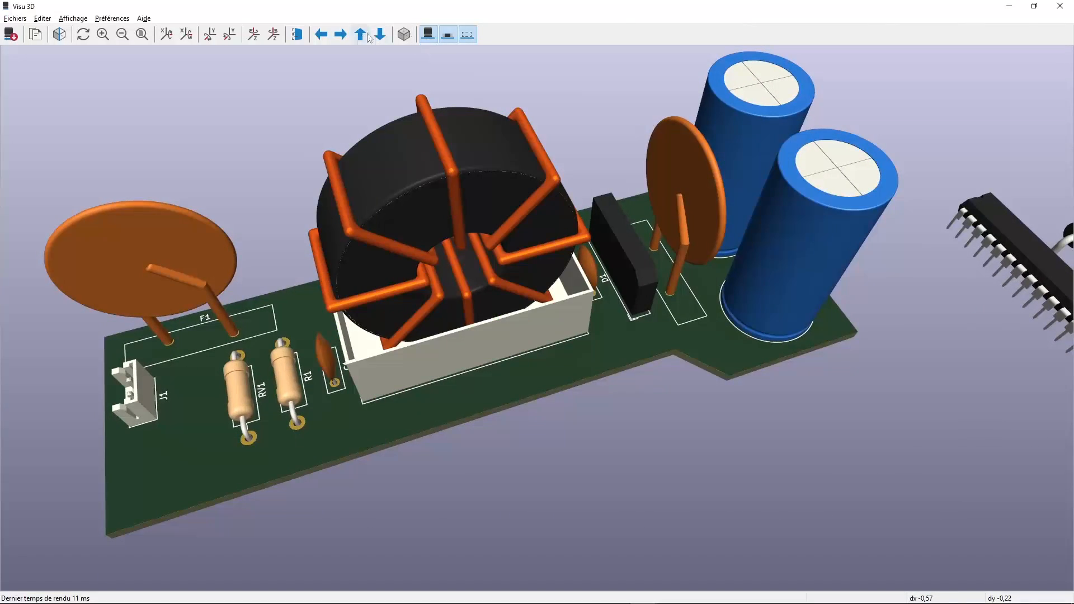
click(1060, 6)
- Examine the routed primary section in the PCB layout, checking the tracks from J1 to C7 against the board outline
scroll(723, 199, down, 3)
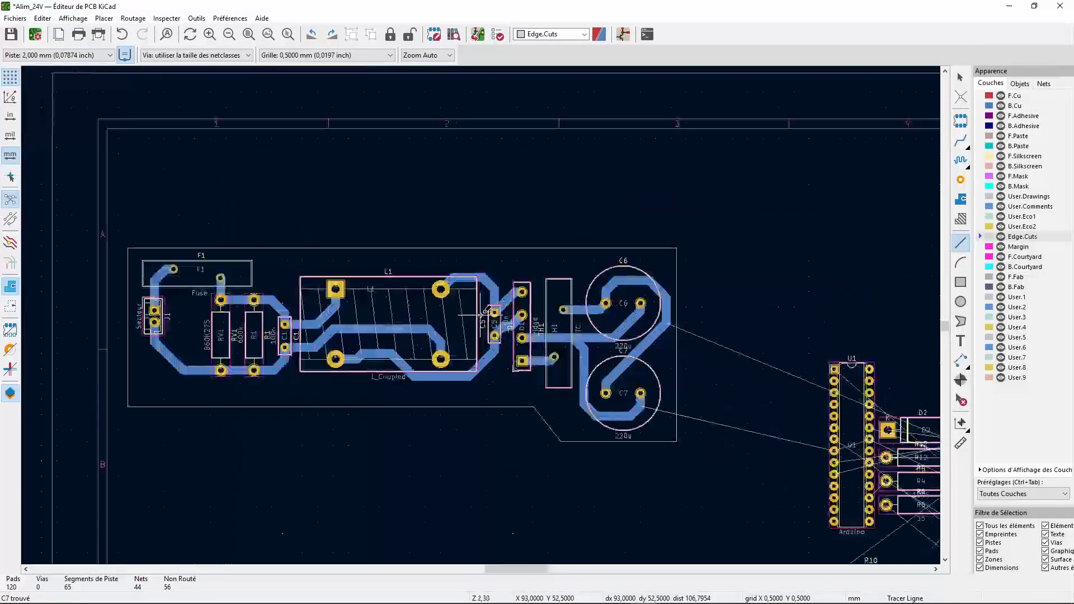
scroll(486, 307, up, 5)
middle_drag(482, 314, 550, 275)
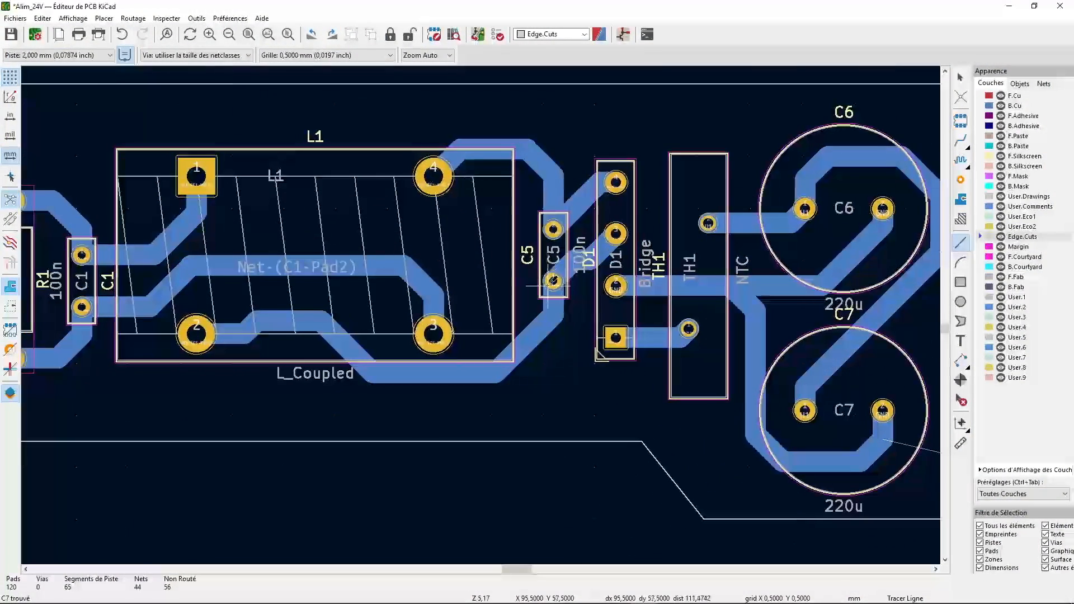
scroll(549, 295, down, 4)
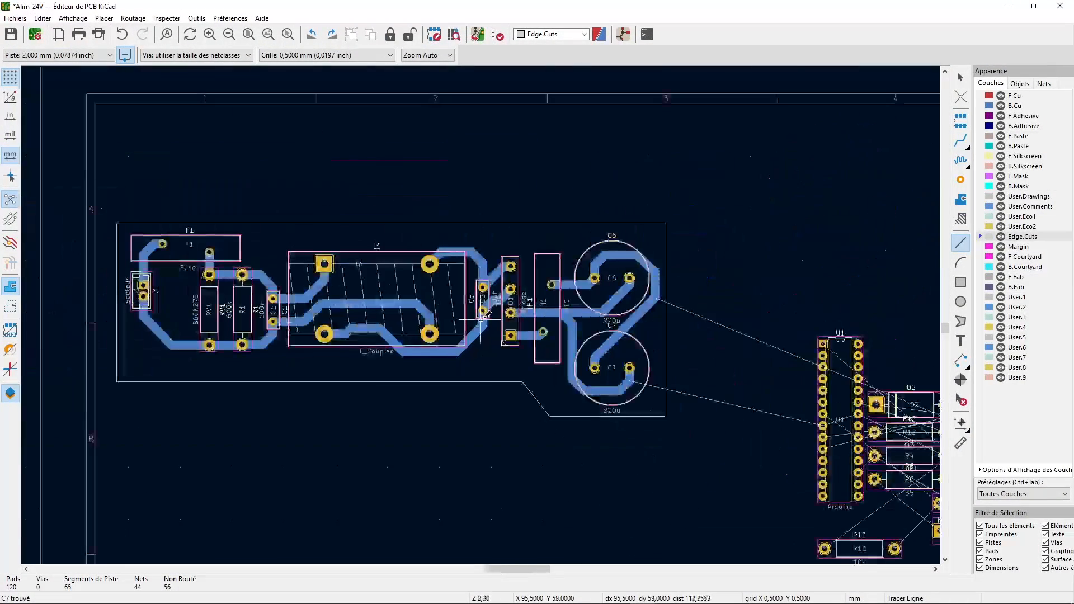
scroll(570, 295, up, 3)
middle_drag(573, 294, 575, 294)
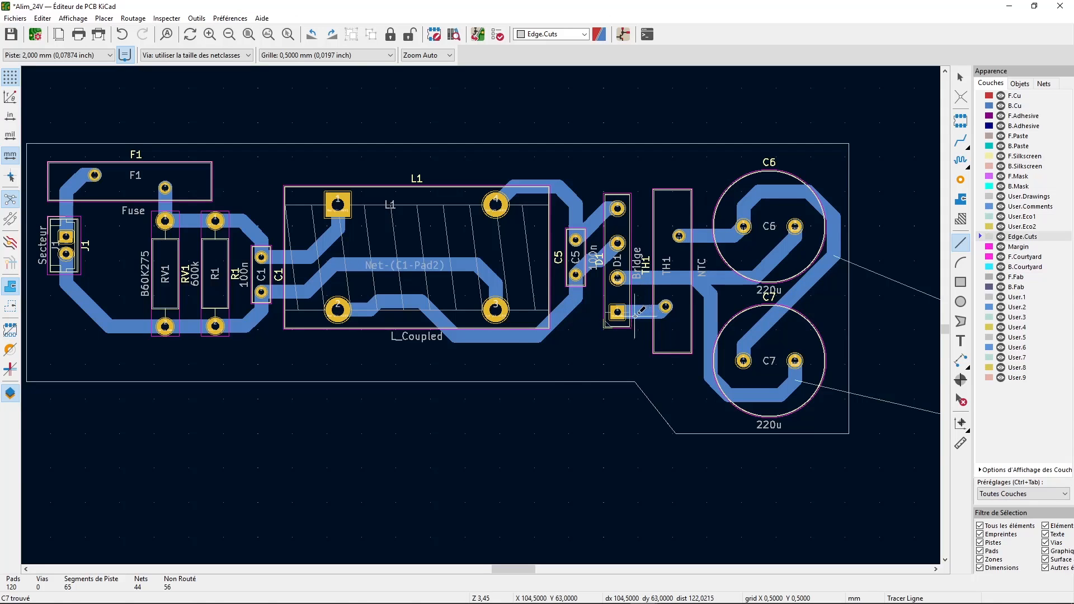
scroll(644, 307, down, 3)
scroll(480, 314, up, 3)
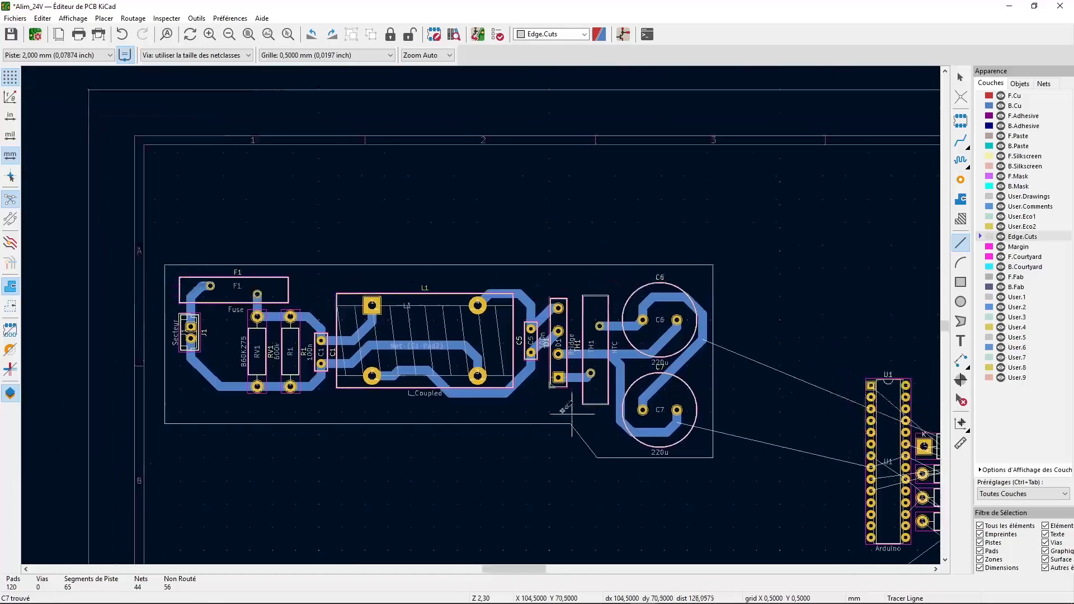
middle_drag(480, 314, 561, 363)
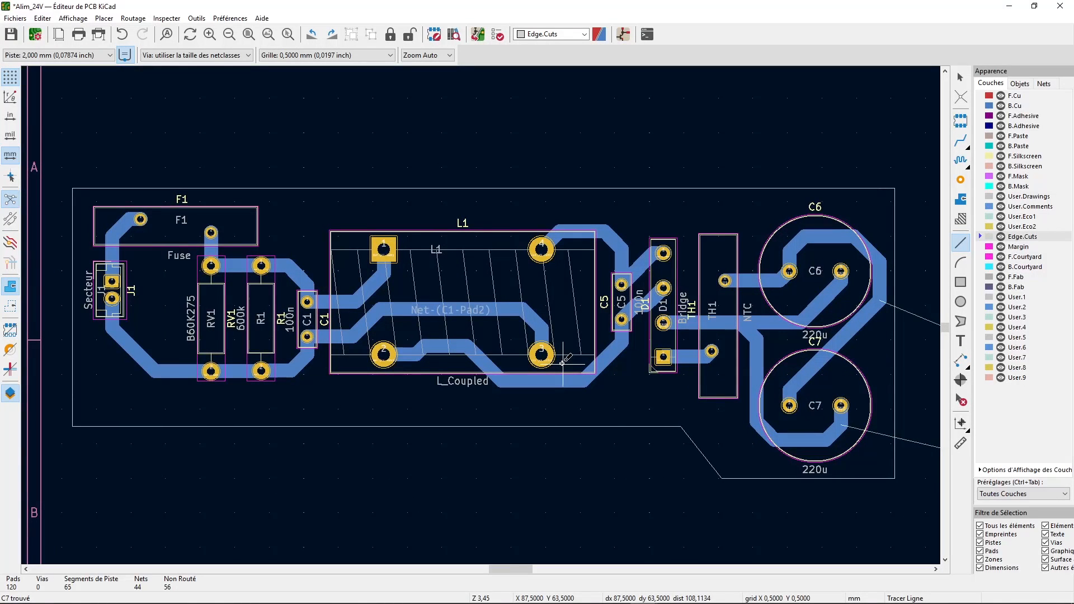